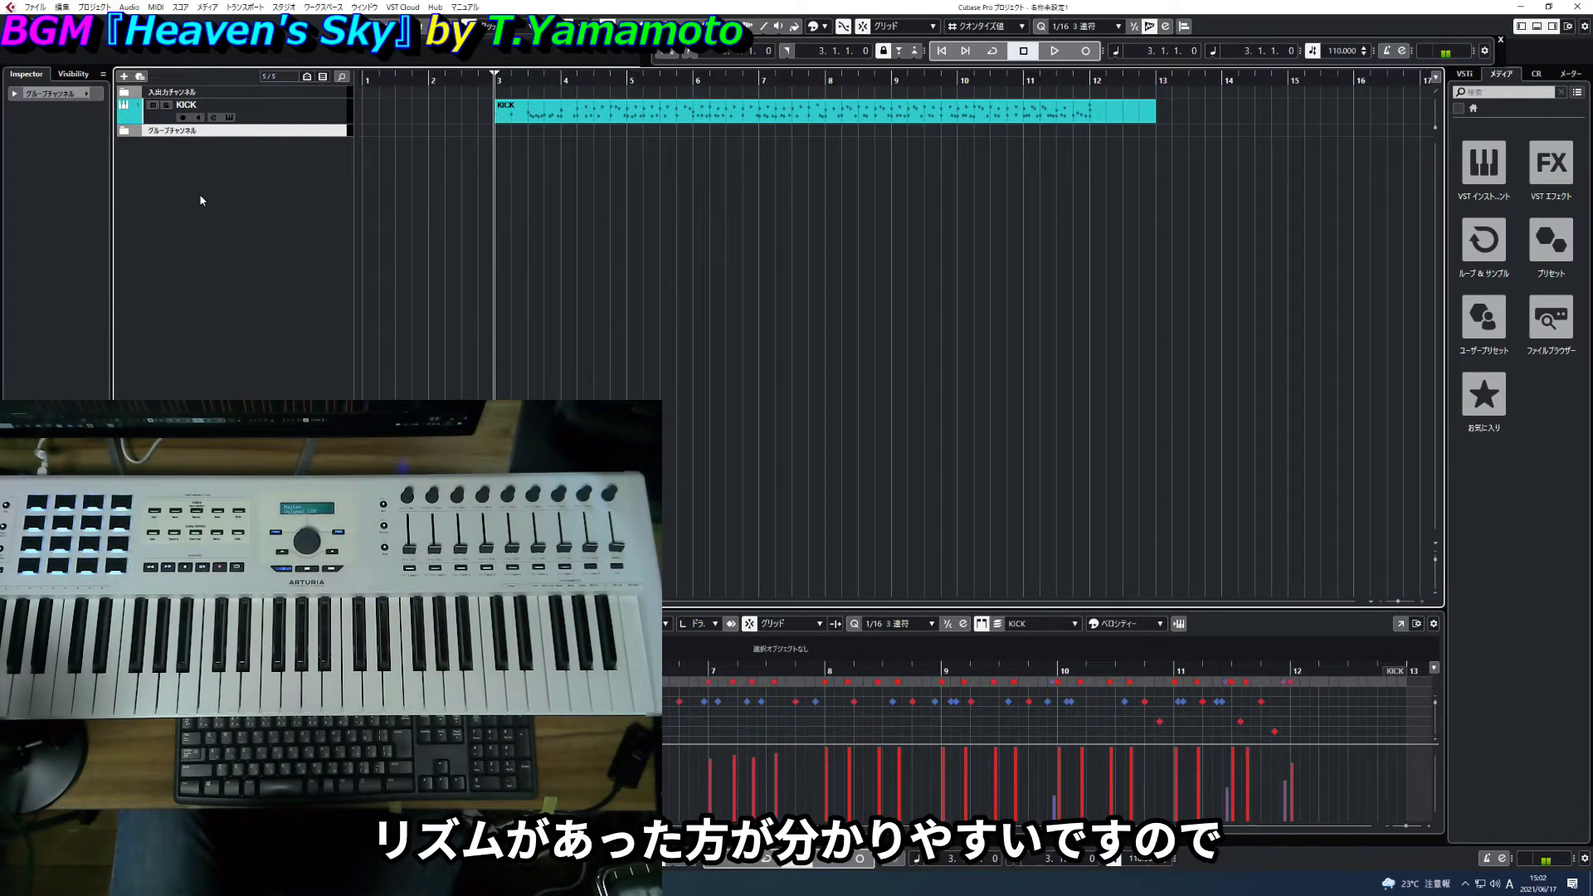
# - Open the KICK track's SSDSampler5 instrument, examine its groove library, and close the plug-in window
pyautogui.click(315, 105)
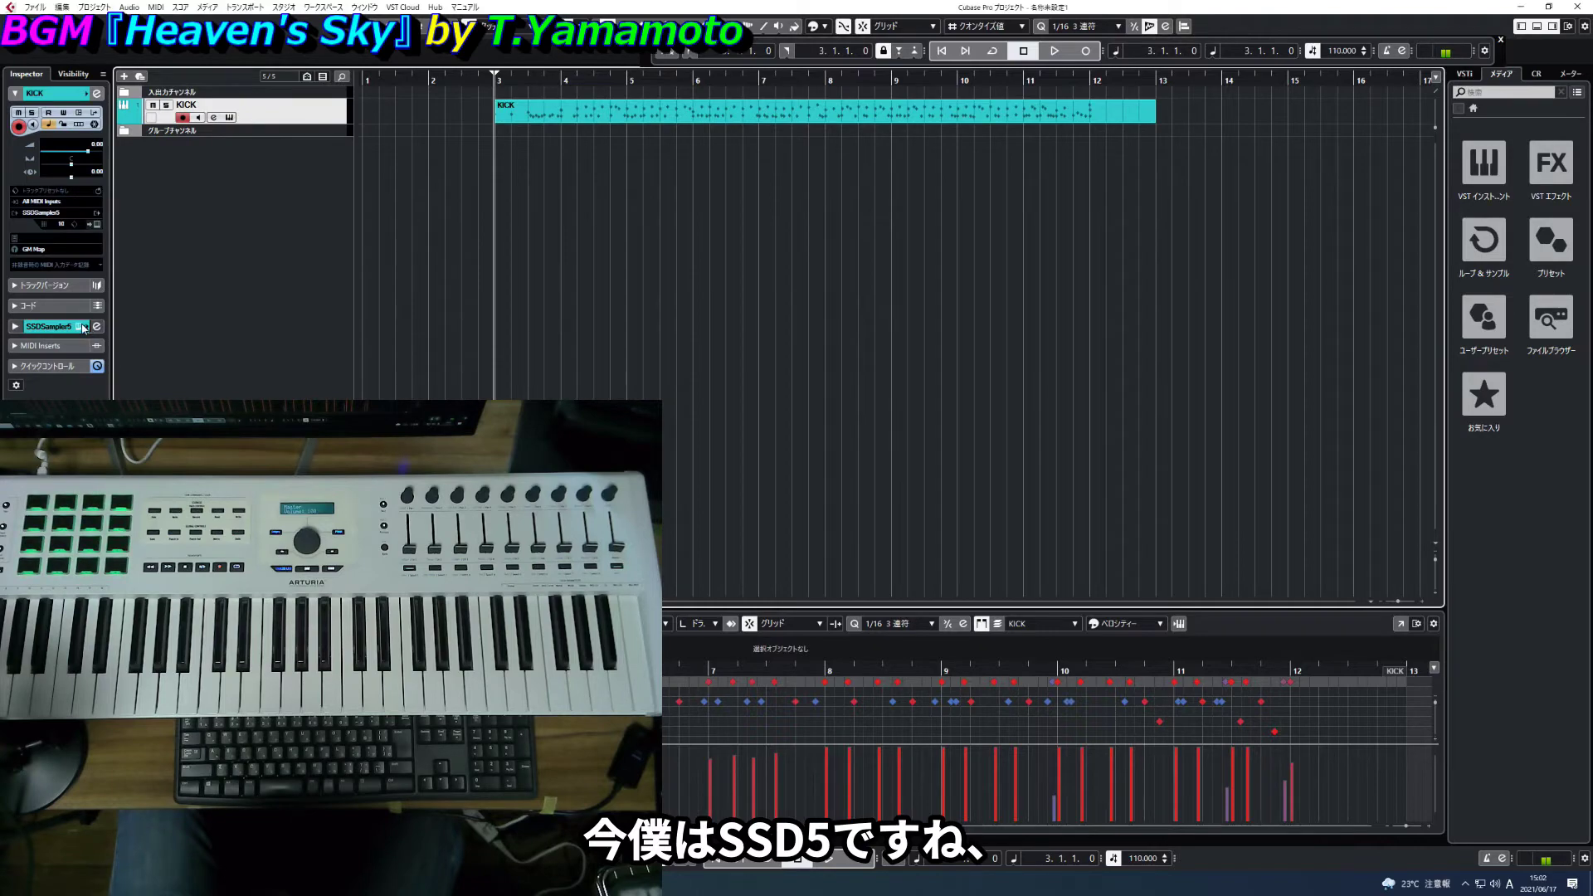
pyautogui.click(78, 326)
pyautogui.moveTo(926, 166)
pyautogui.mouseDown()
pyautogui.moveTo(925, 199)
pyautogui.moveTo(920, 162)
pyautogui.mouseUp()
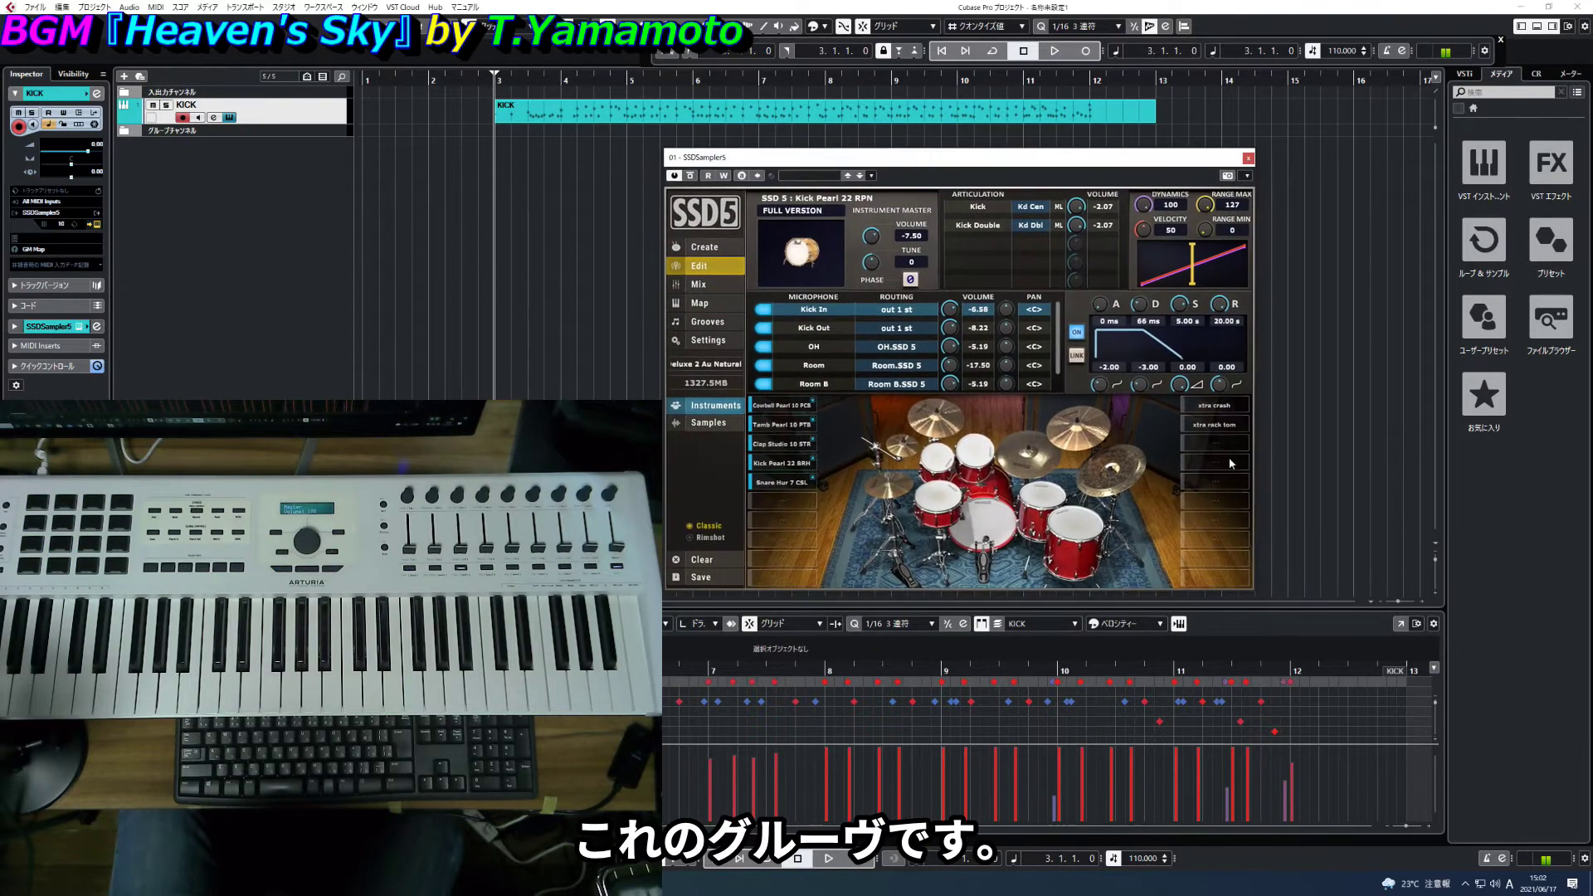
pyautogui.click(716, 328)
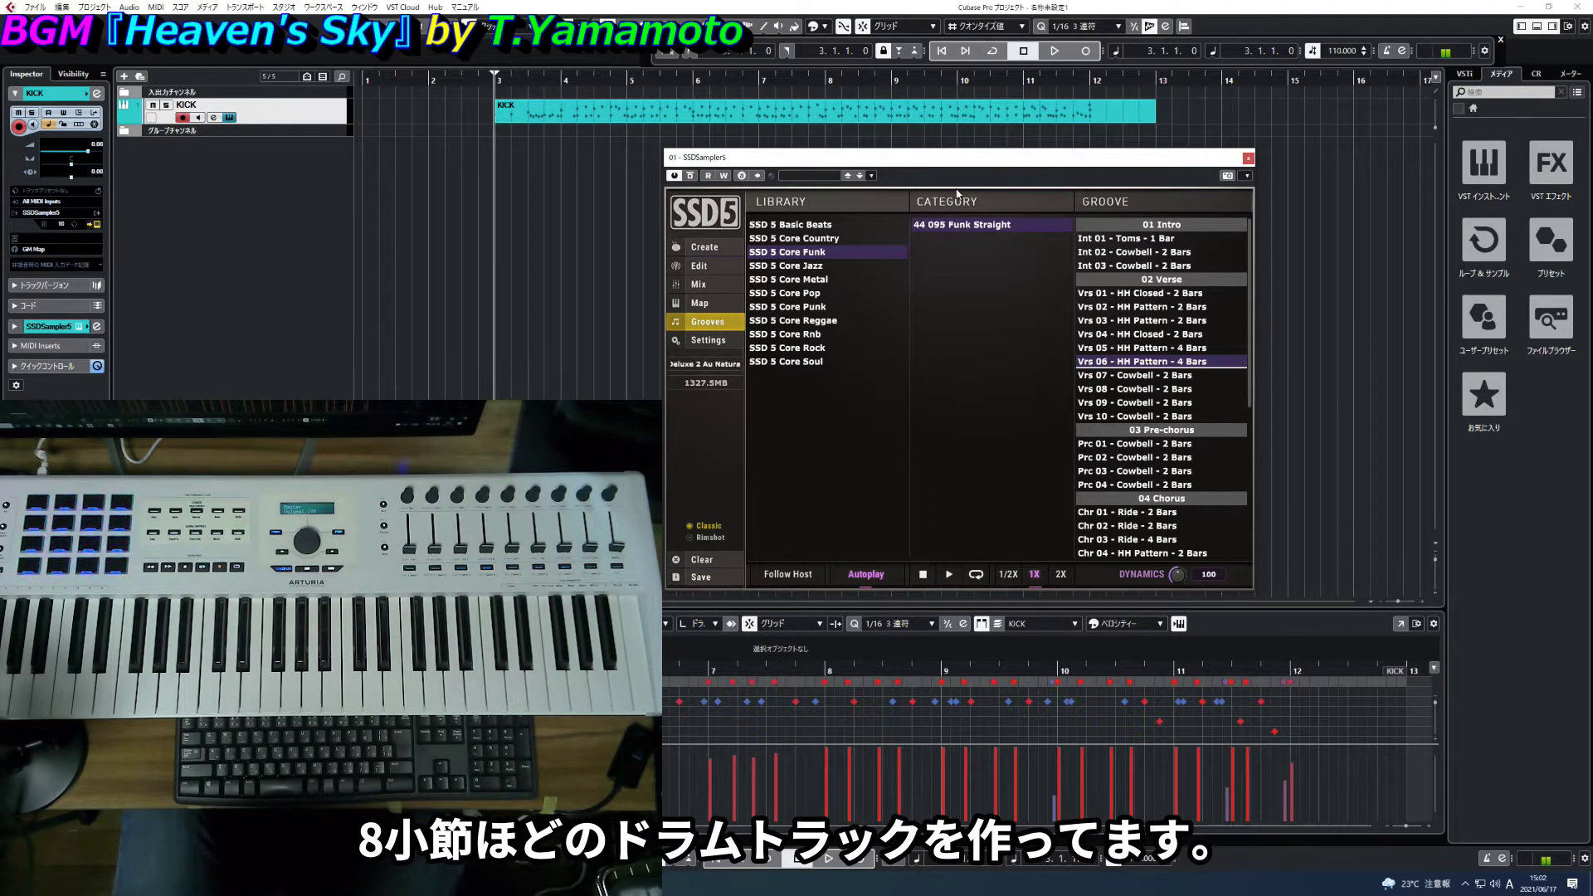
pyautogui.moveTo(954, 157); pyautogui.dragTo(878, 163)
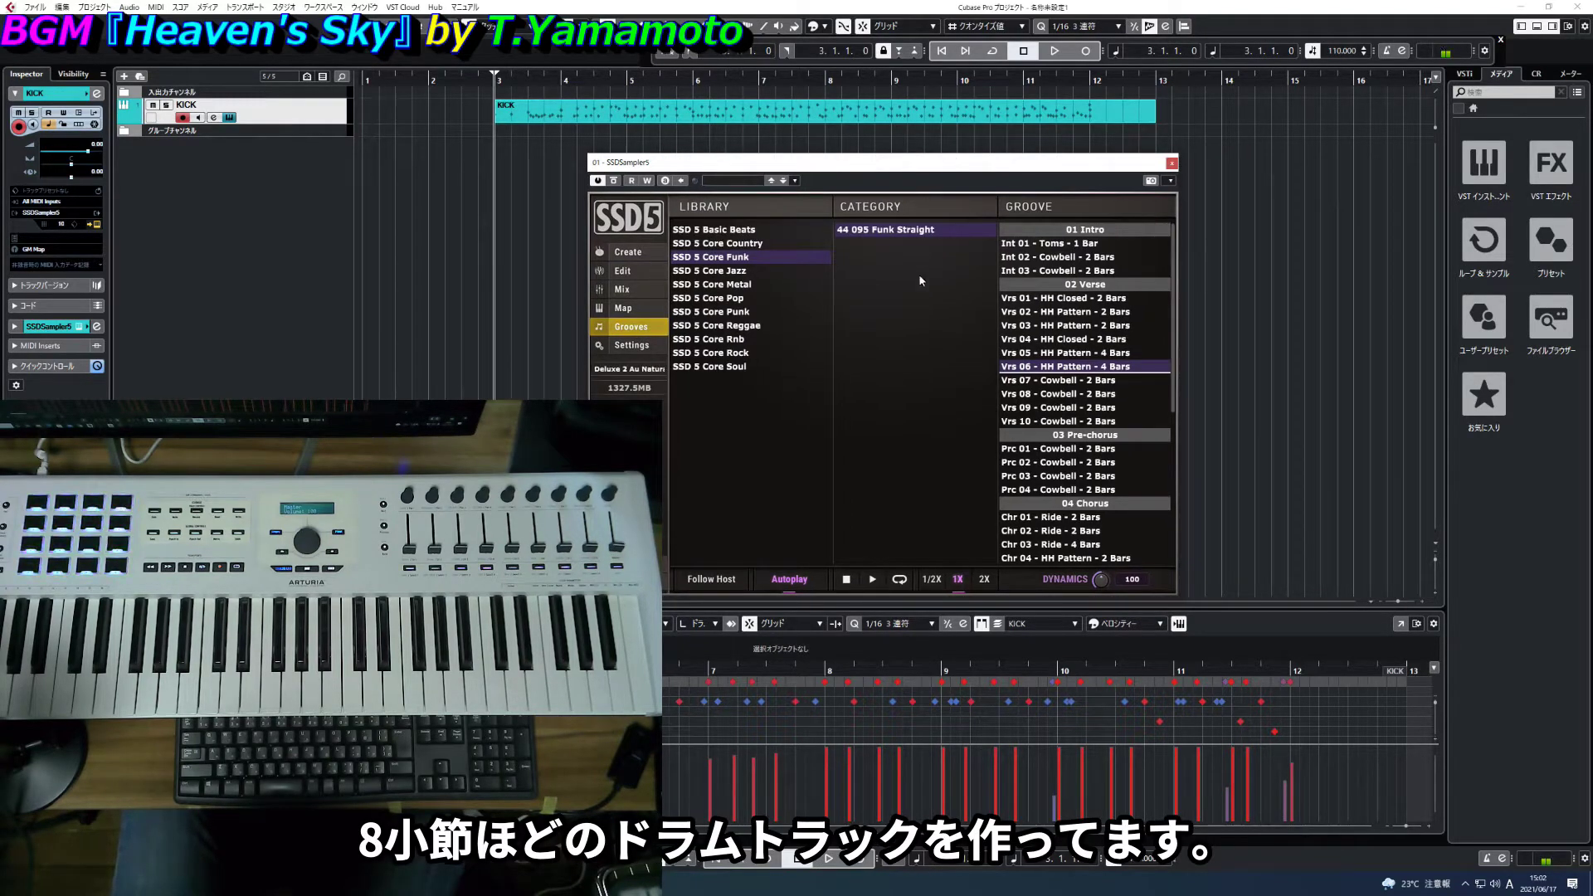
pyautogui.moveTo(797, 165); pyautogui.dragTo(699, 160)
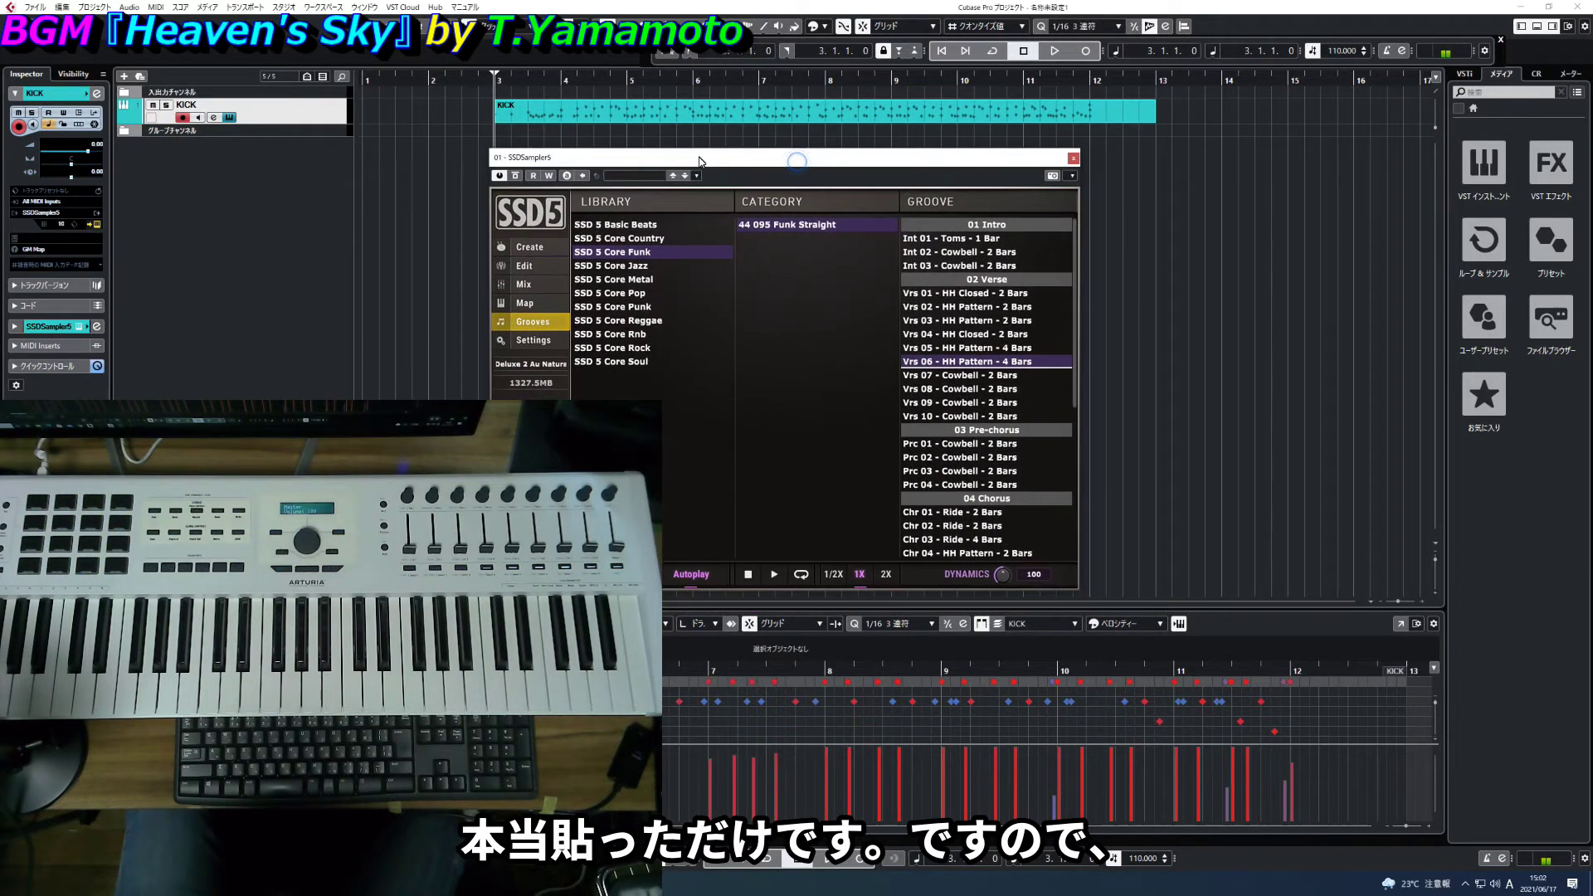
pyautogui.click(1073, 159)
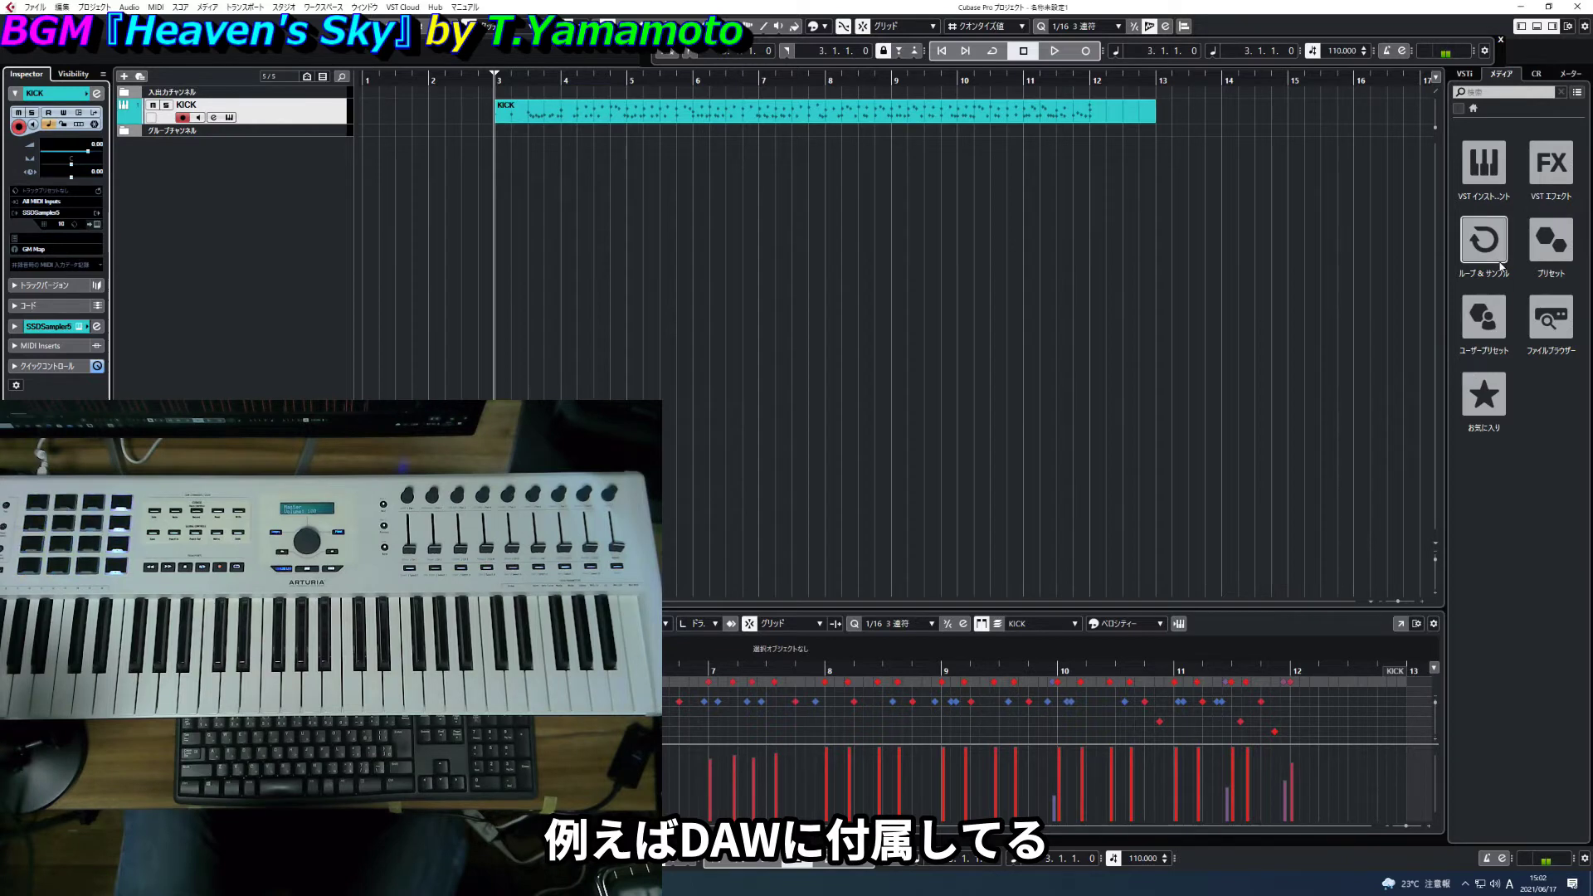
# - Browse the Rock Pop Toolbox loops filtered to Drumset and preview the Alive-Drums-Verse A loop
pyautogui.click(1483, 241)
pyautogui.scroll(5, 1515, 569)
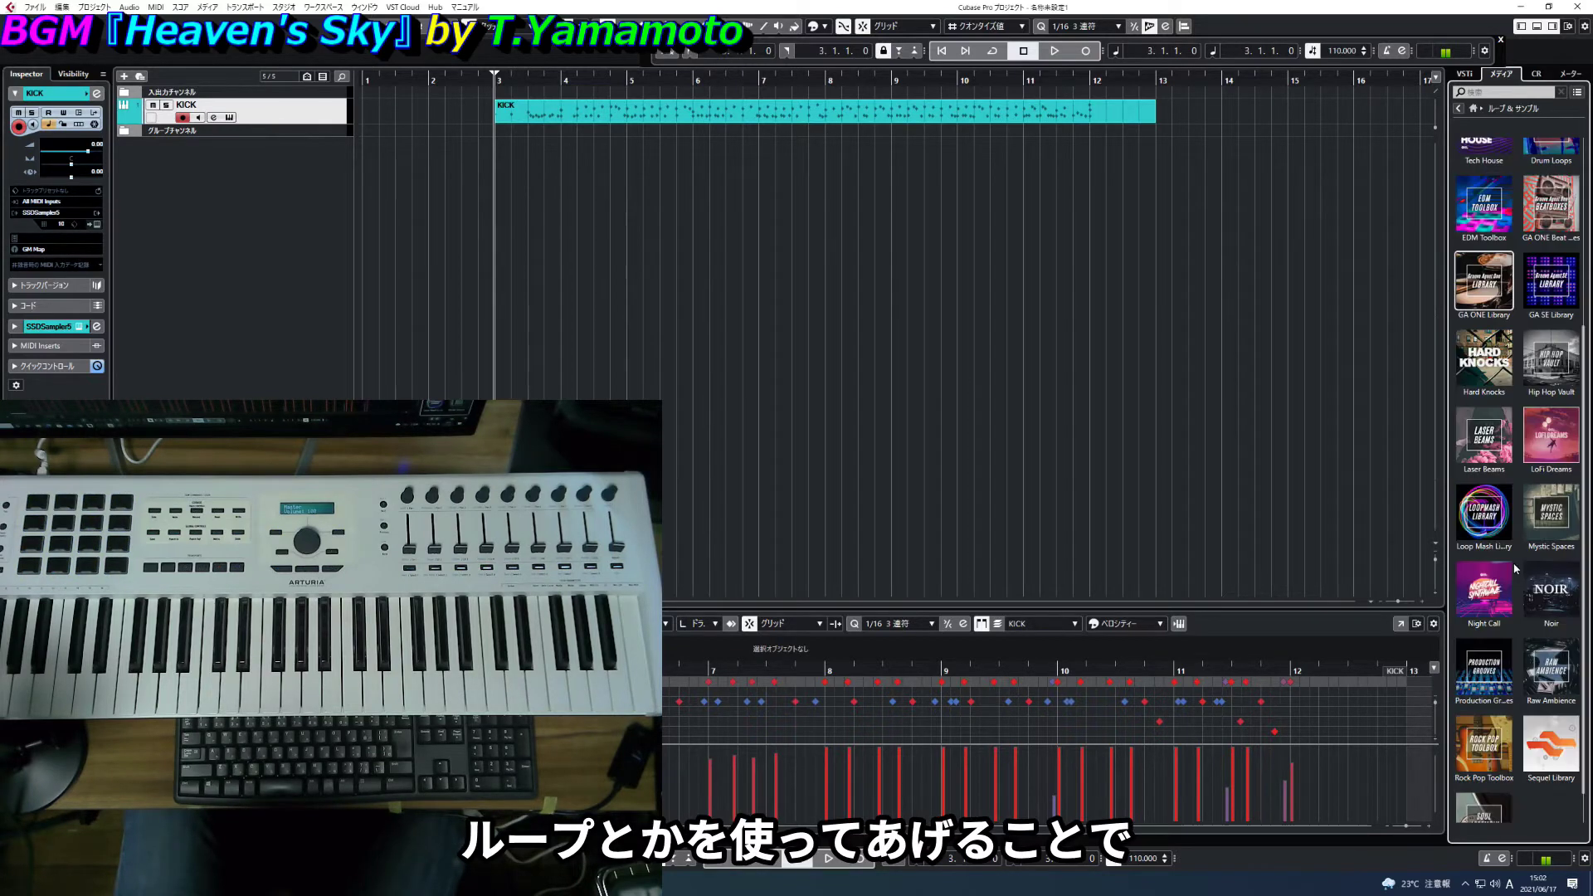
pyautogui.click(1477, 709)
pyautogui.click(1509, 486)
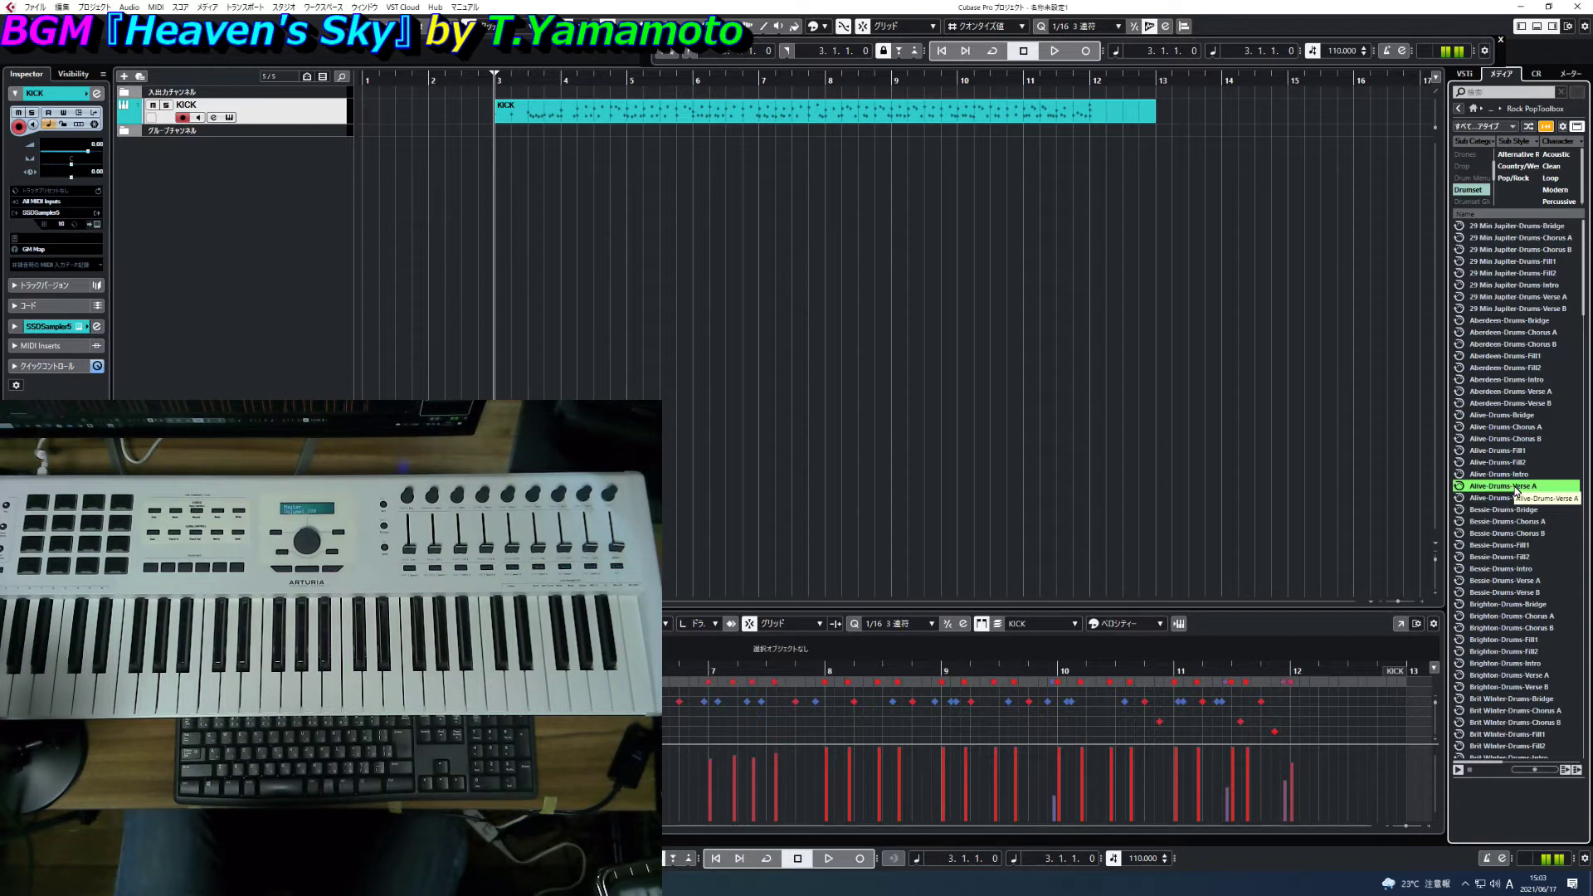
pyautogui.click(1471, 771)
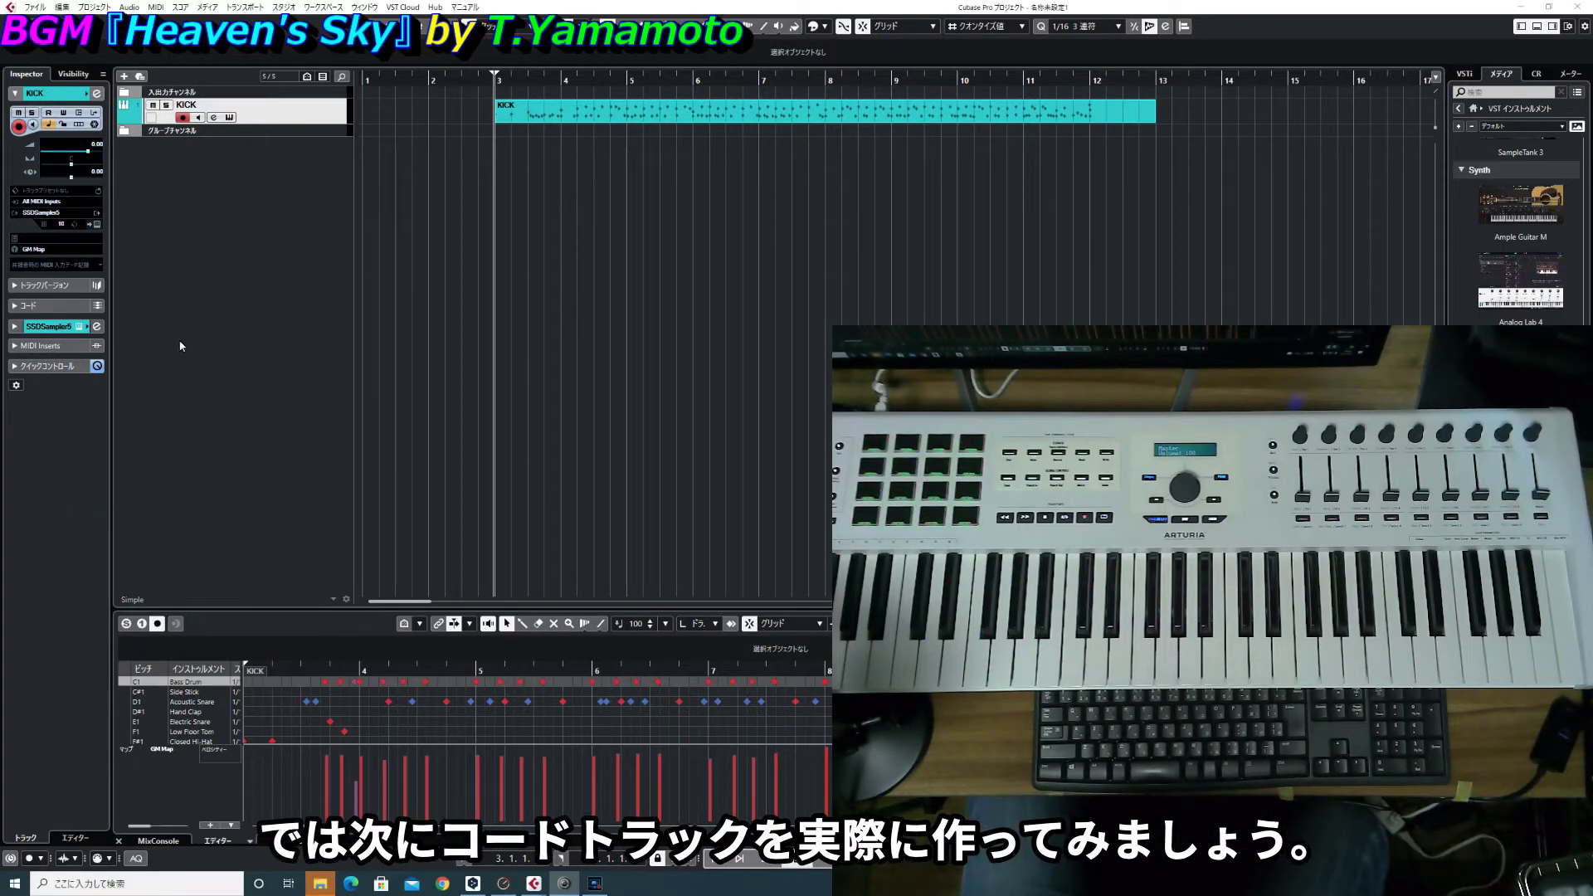
# - Add a chord track to the project below the KICK track
pyautogui.rightClick(195, 212)
pyautogui.click(184, 205)
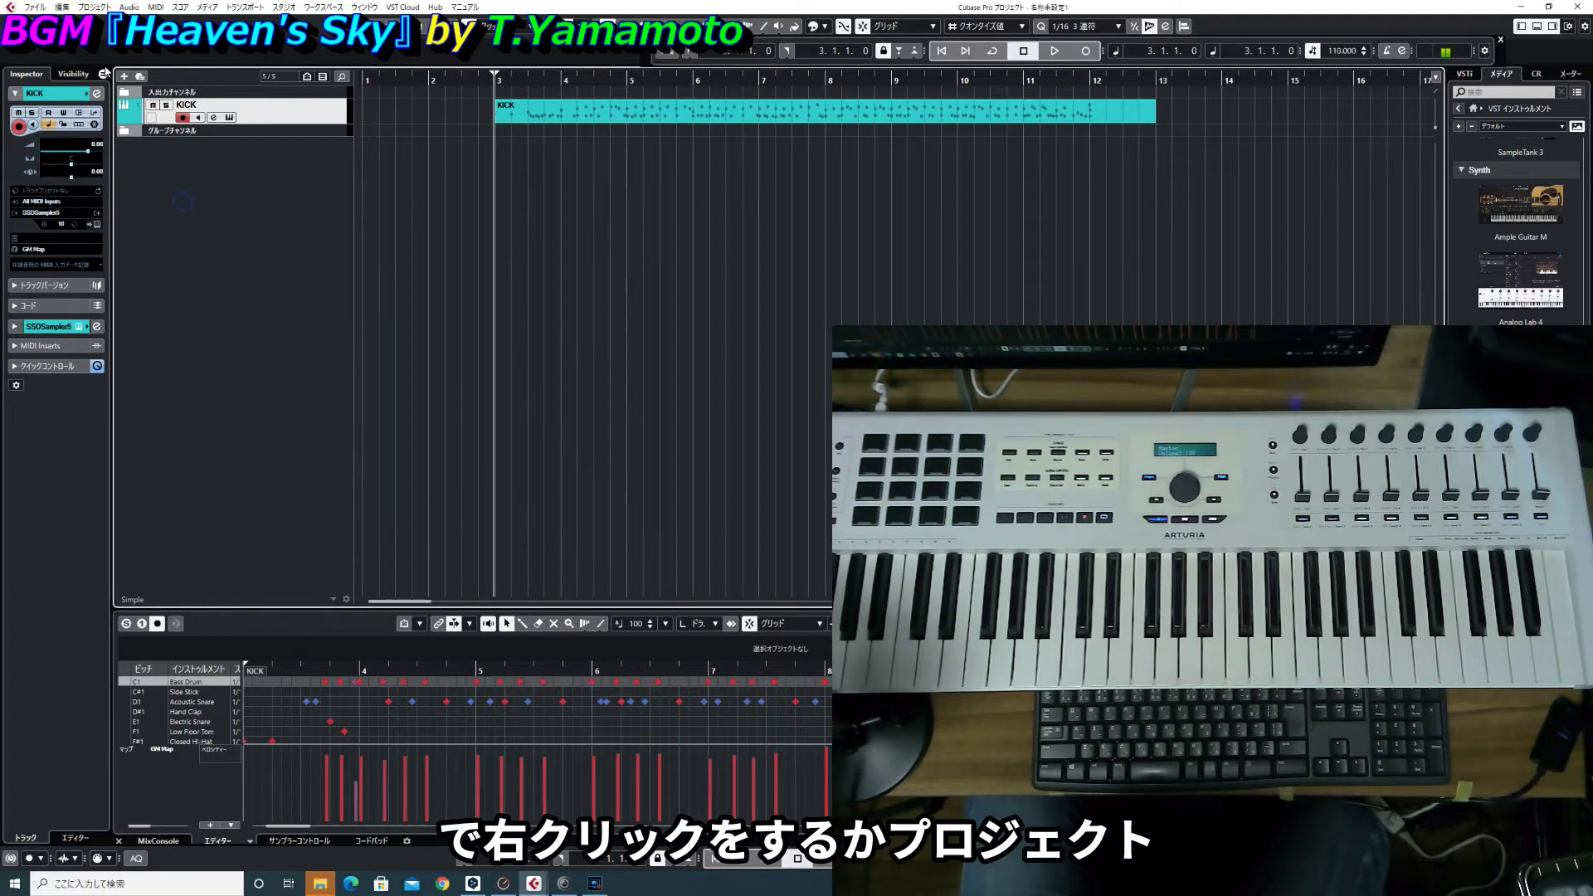
pyautogui.click(94, 6)
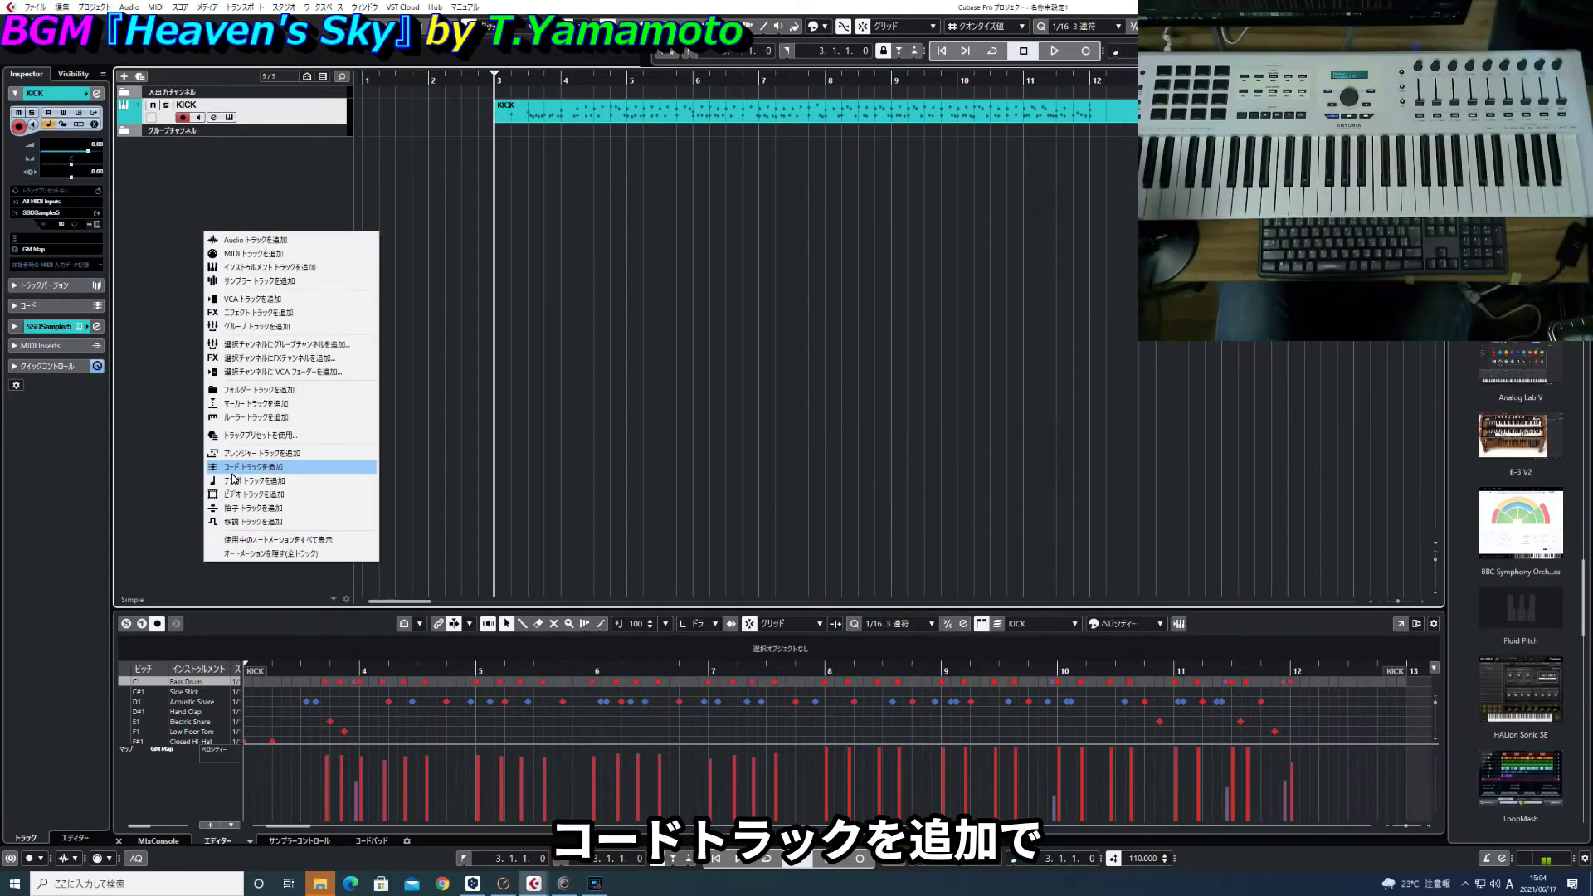
pyautogui.click(233, 470)
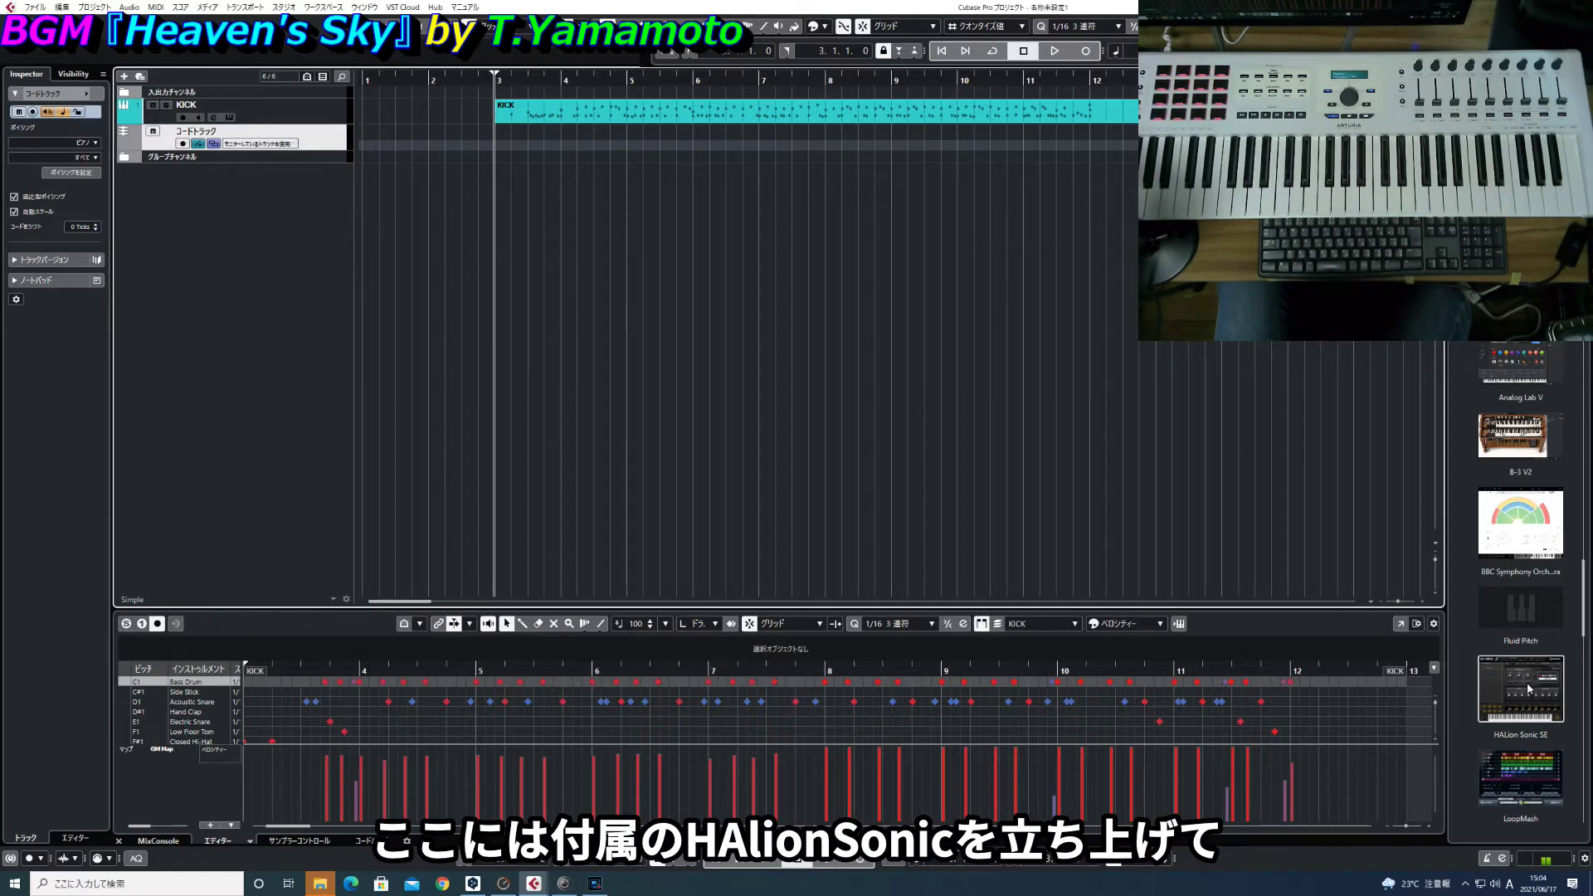
# - Add a HALion Sonic SE instrument track, load Mellow Grand Piano in its first slot, and audition a few notes
pyautogui.moveTo(1527, 682); pyautogui.dragTo(260, 247)
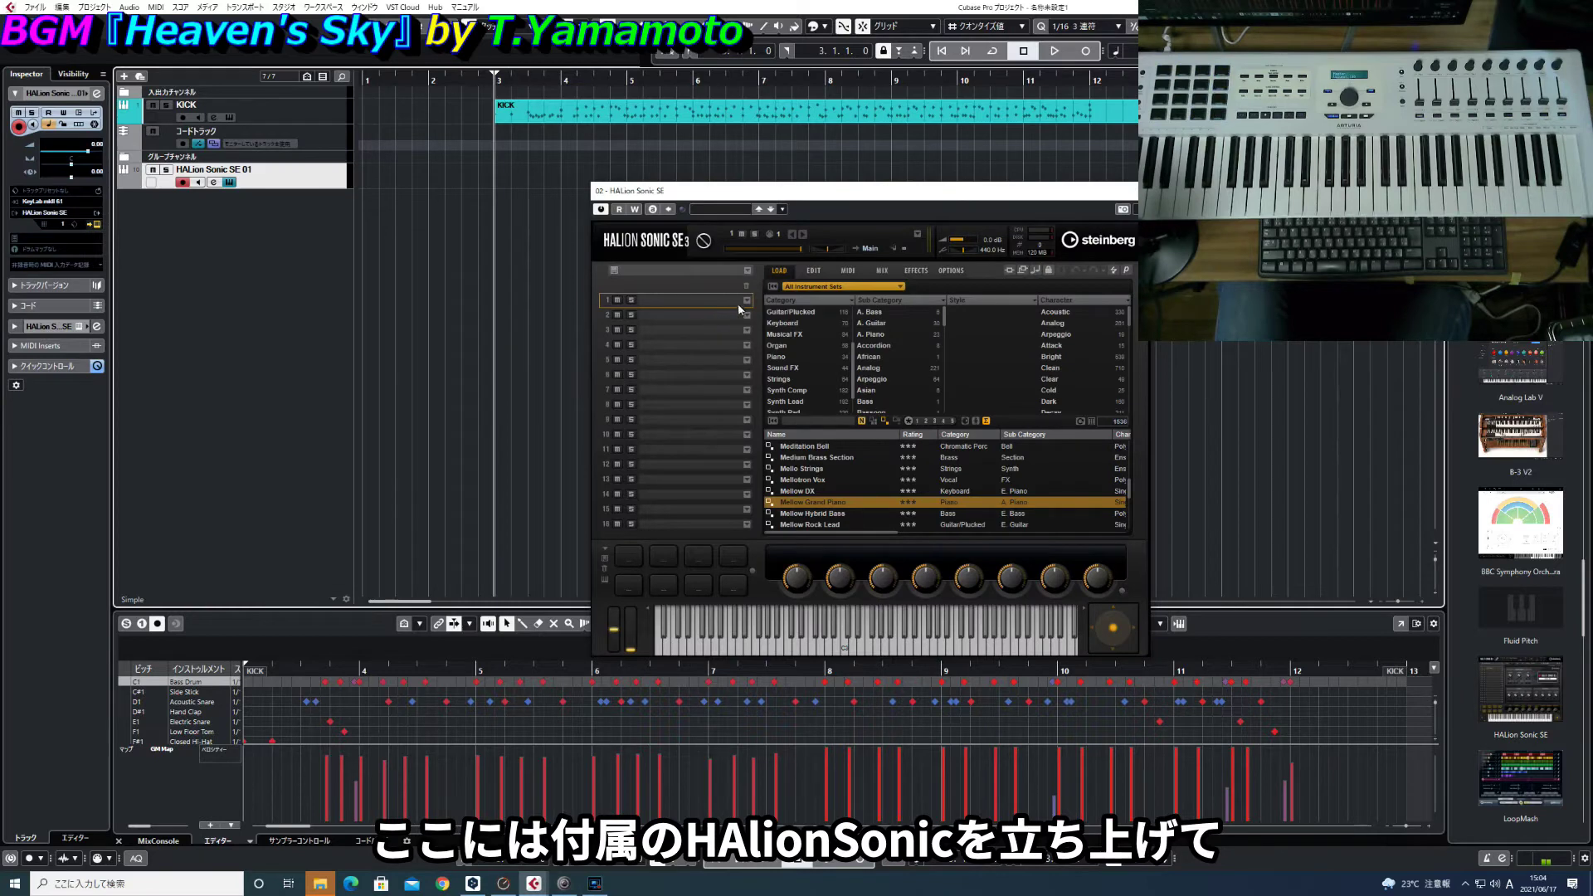
pyautogui.click(746, 301)
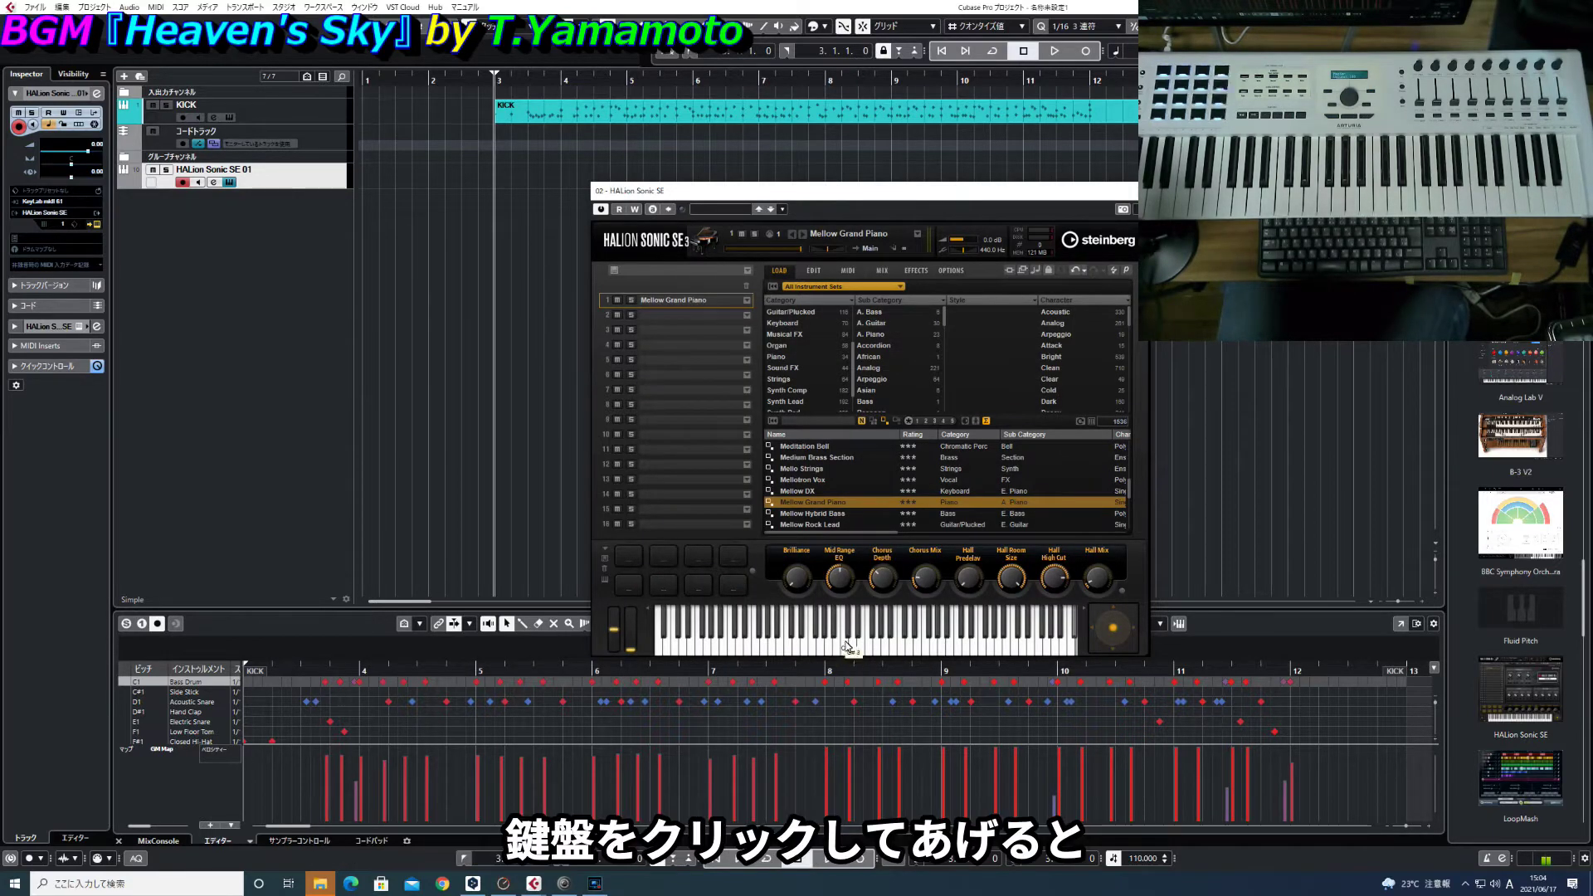
pyautogui.click(846, 645)
pyautogui.click(824, 650)
pyautogui.click(824, 650)
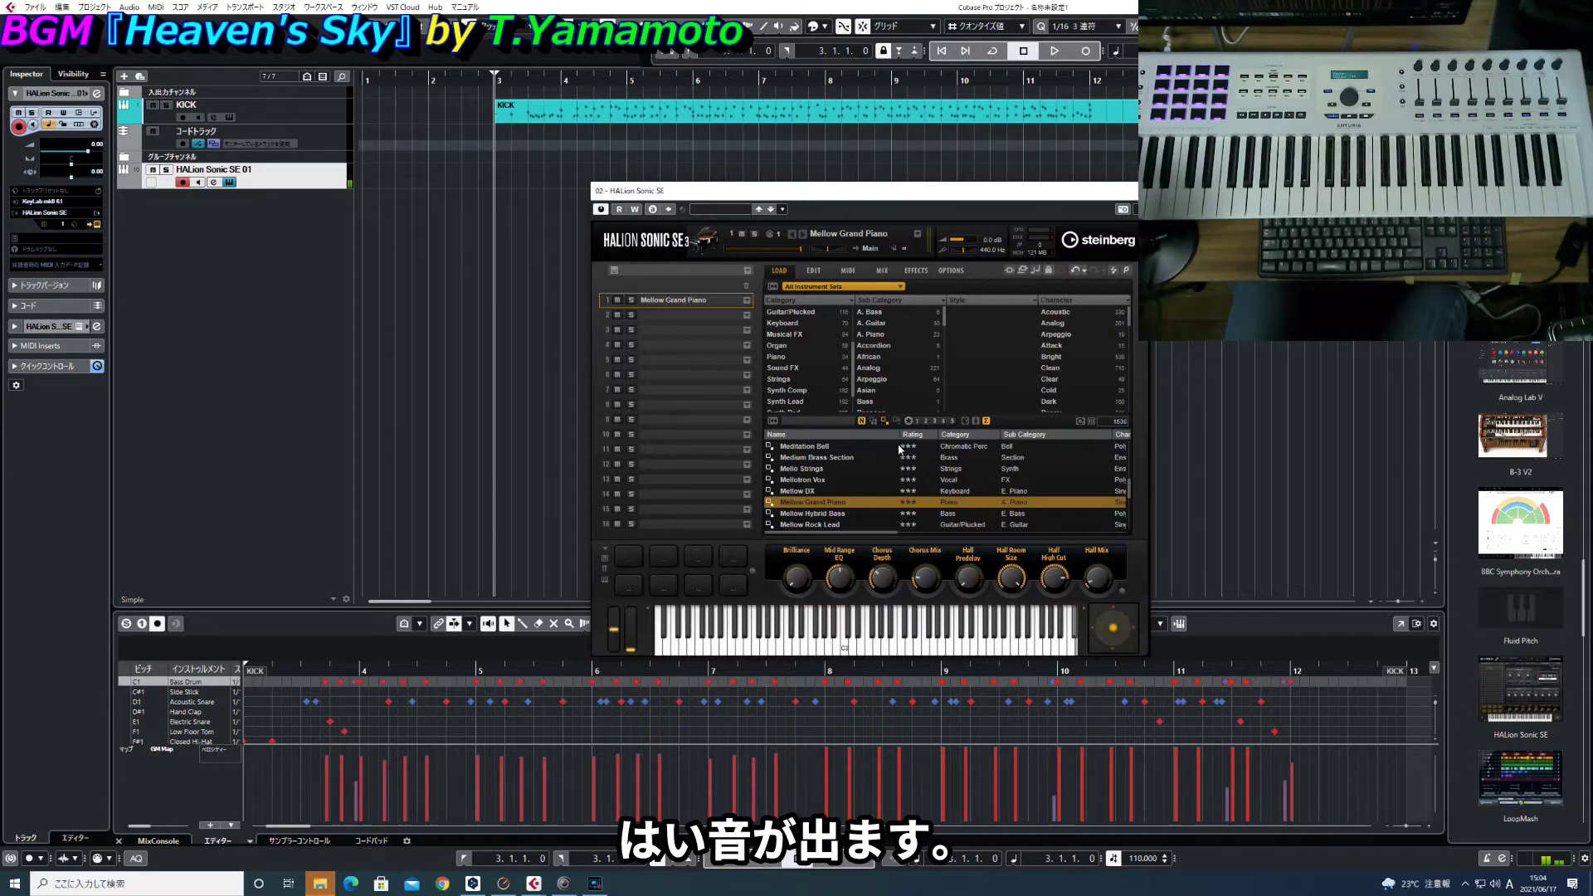
# - Route the chord track's playback to the HALion Sonic SE 01 instrument track
pyautogui.click(299, 370)
pyautogui.click(306, 155)
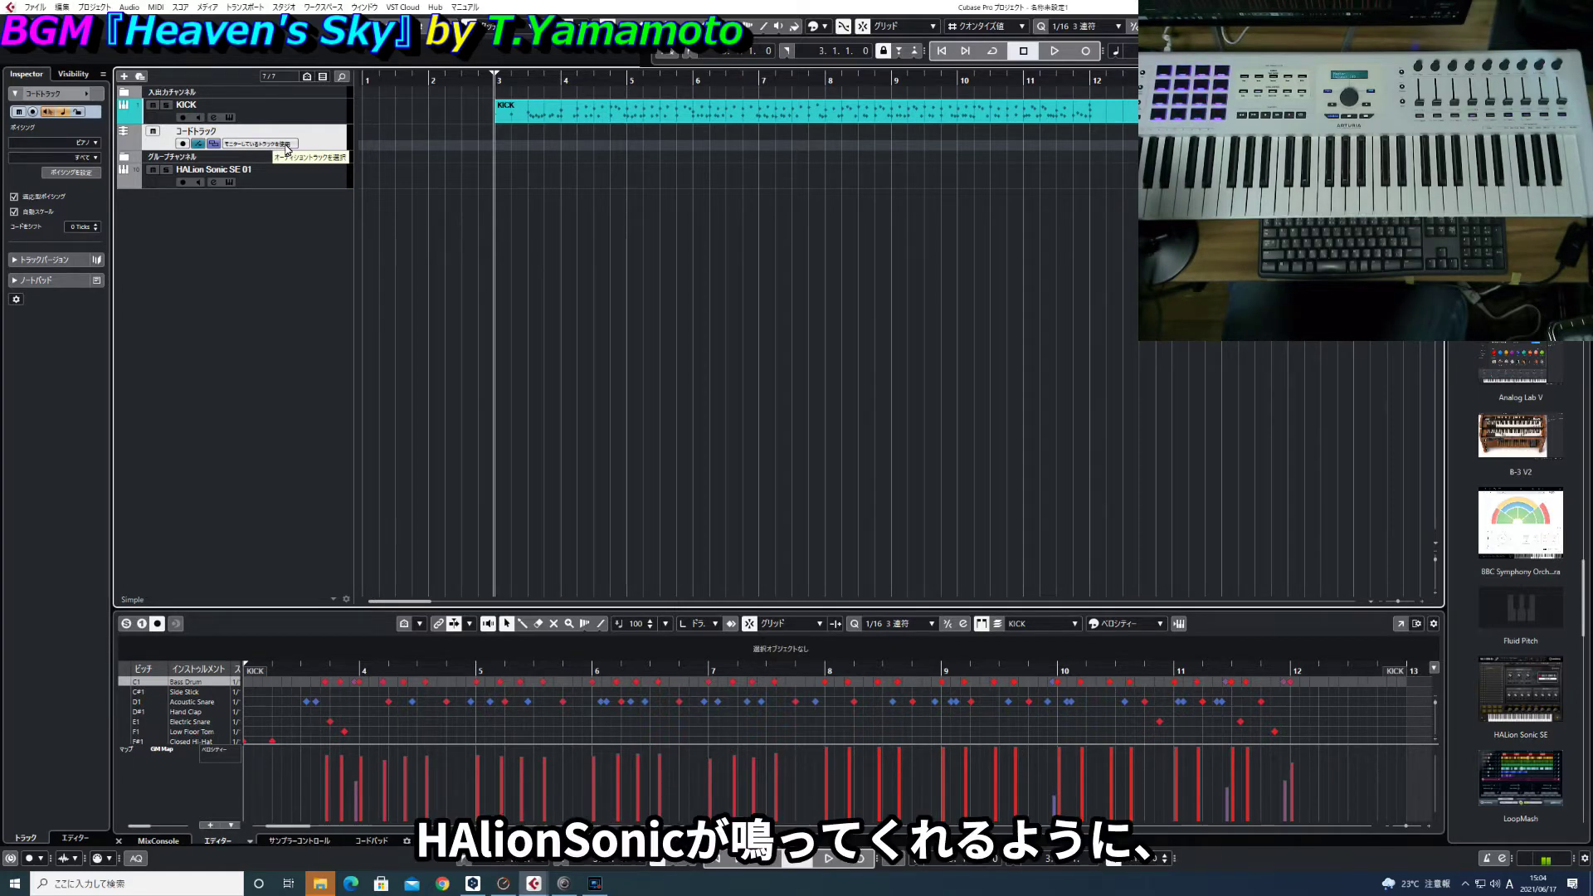
pyautogui.click(287, 148)
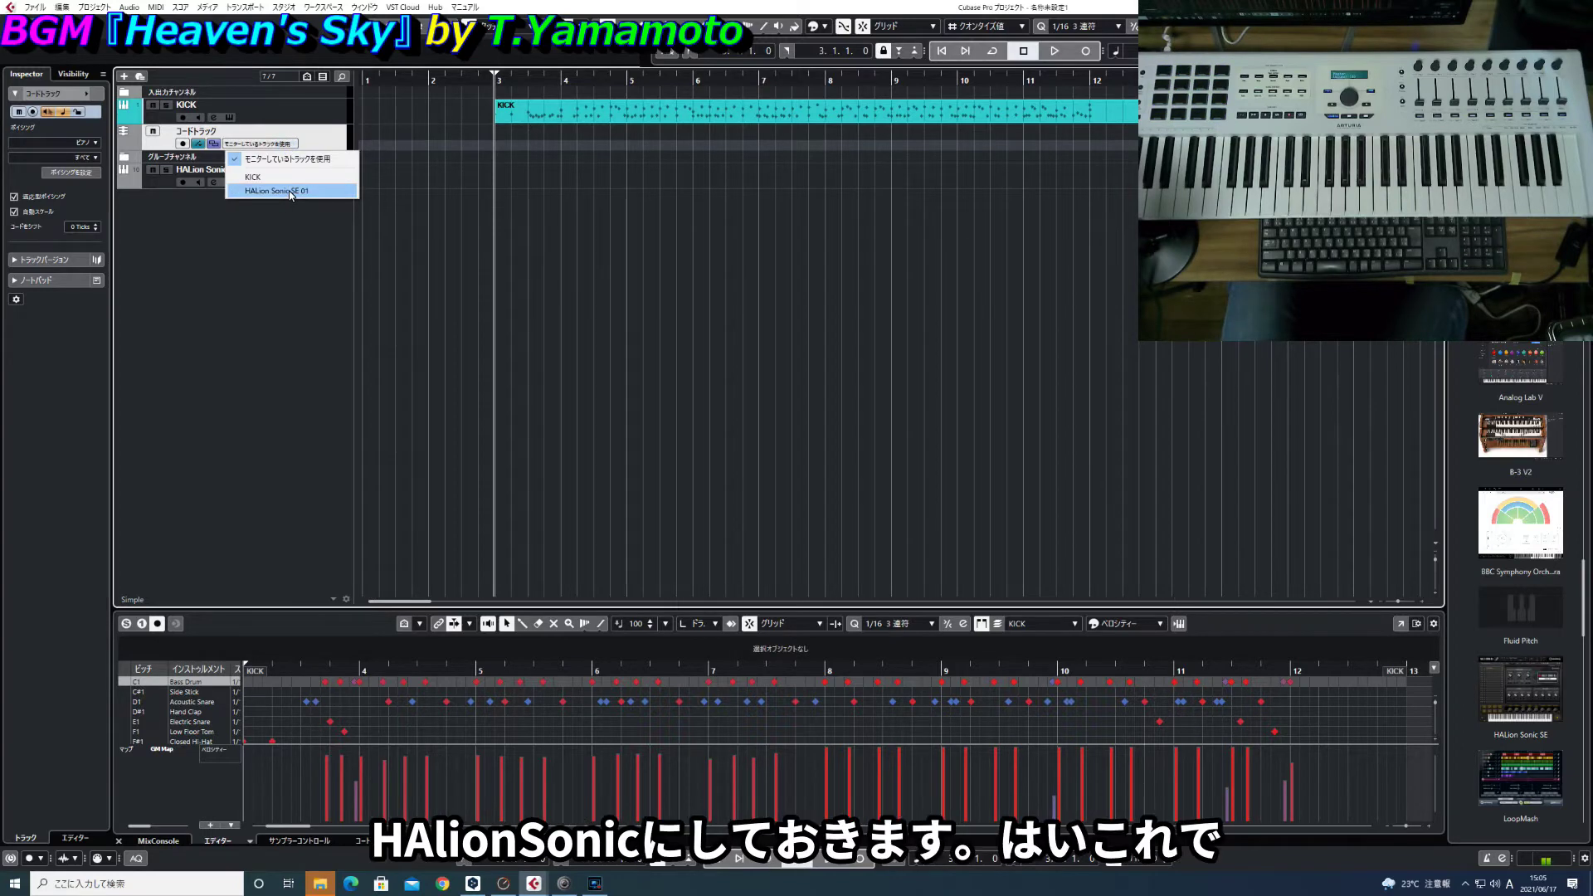
pyautogui.click(291, 192)
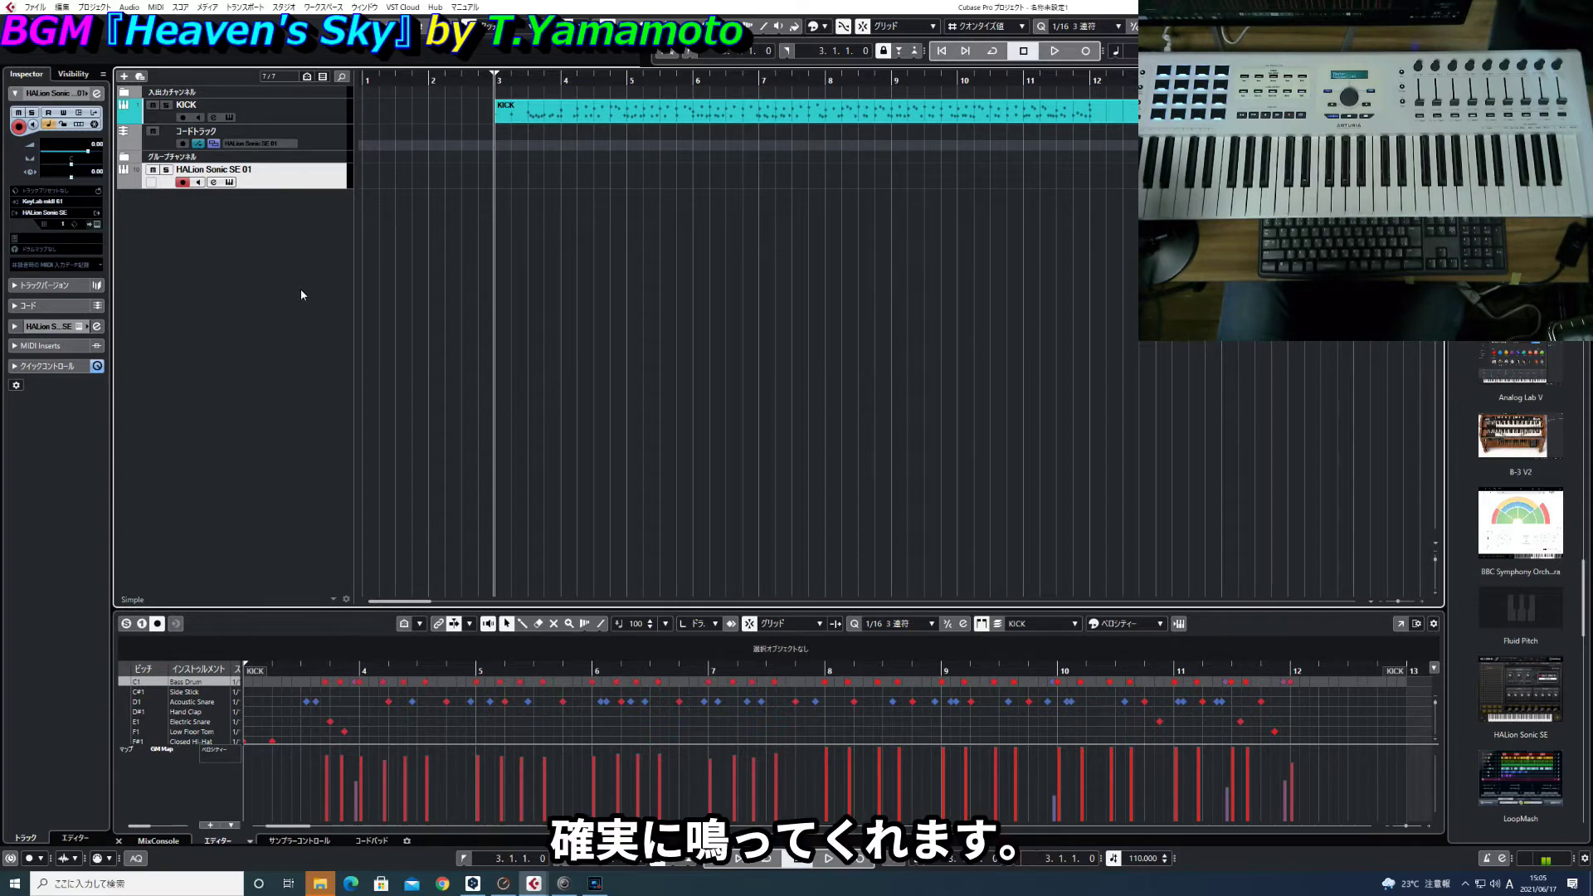
pyautogui.click(328, 141)
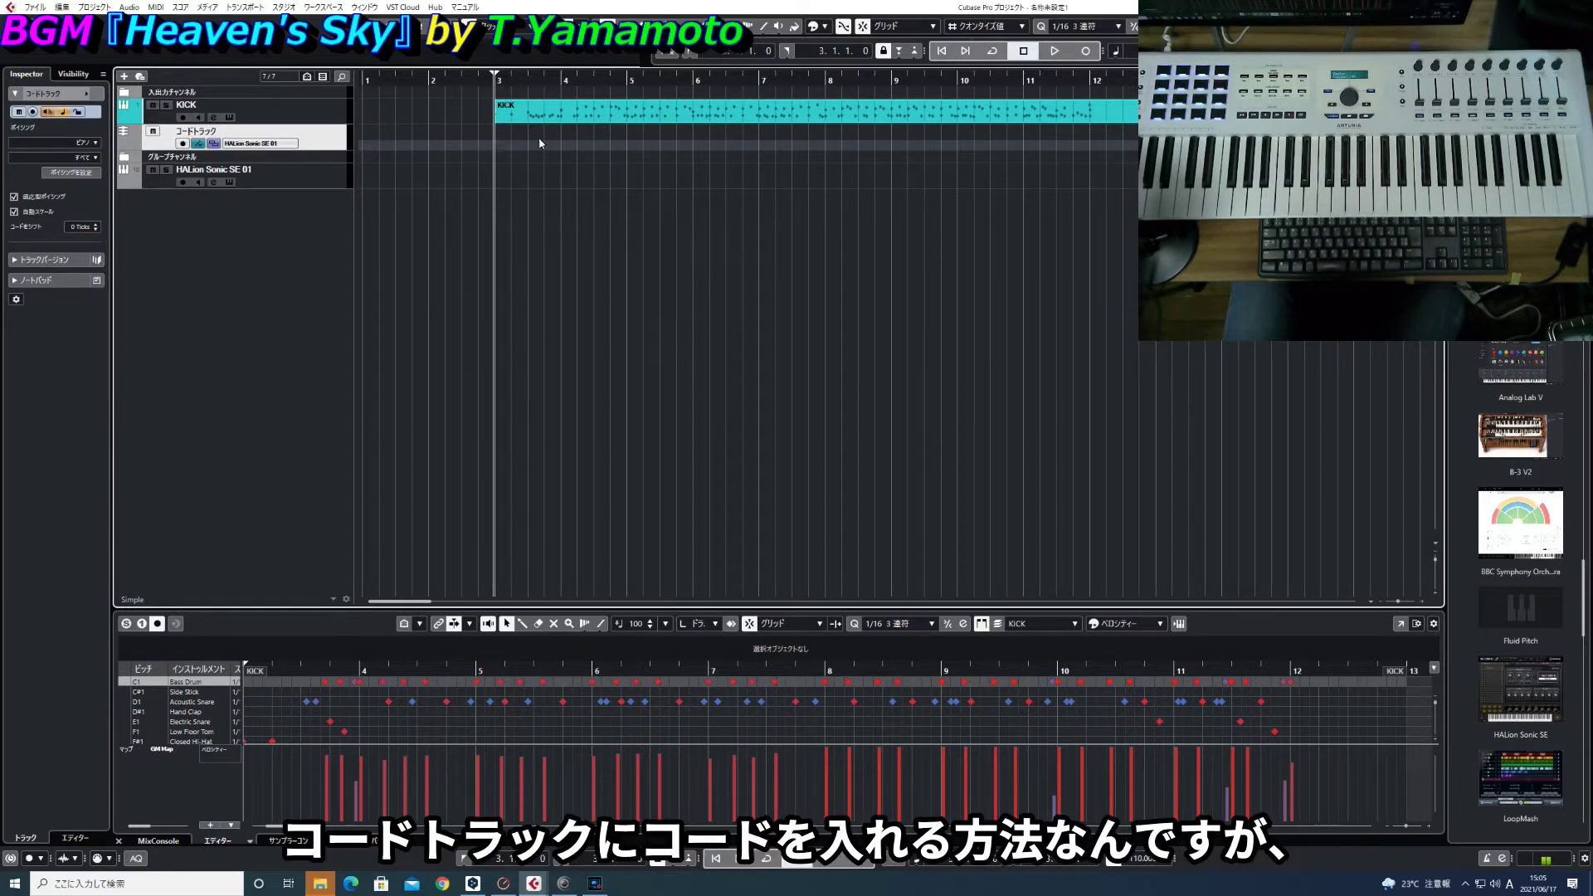
# - Create an empty chord event at bar 3 on the chord track and make the track taller
pyautogui.doubleClick(498, 145)
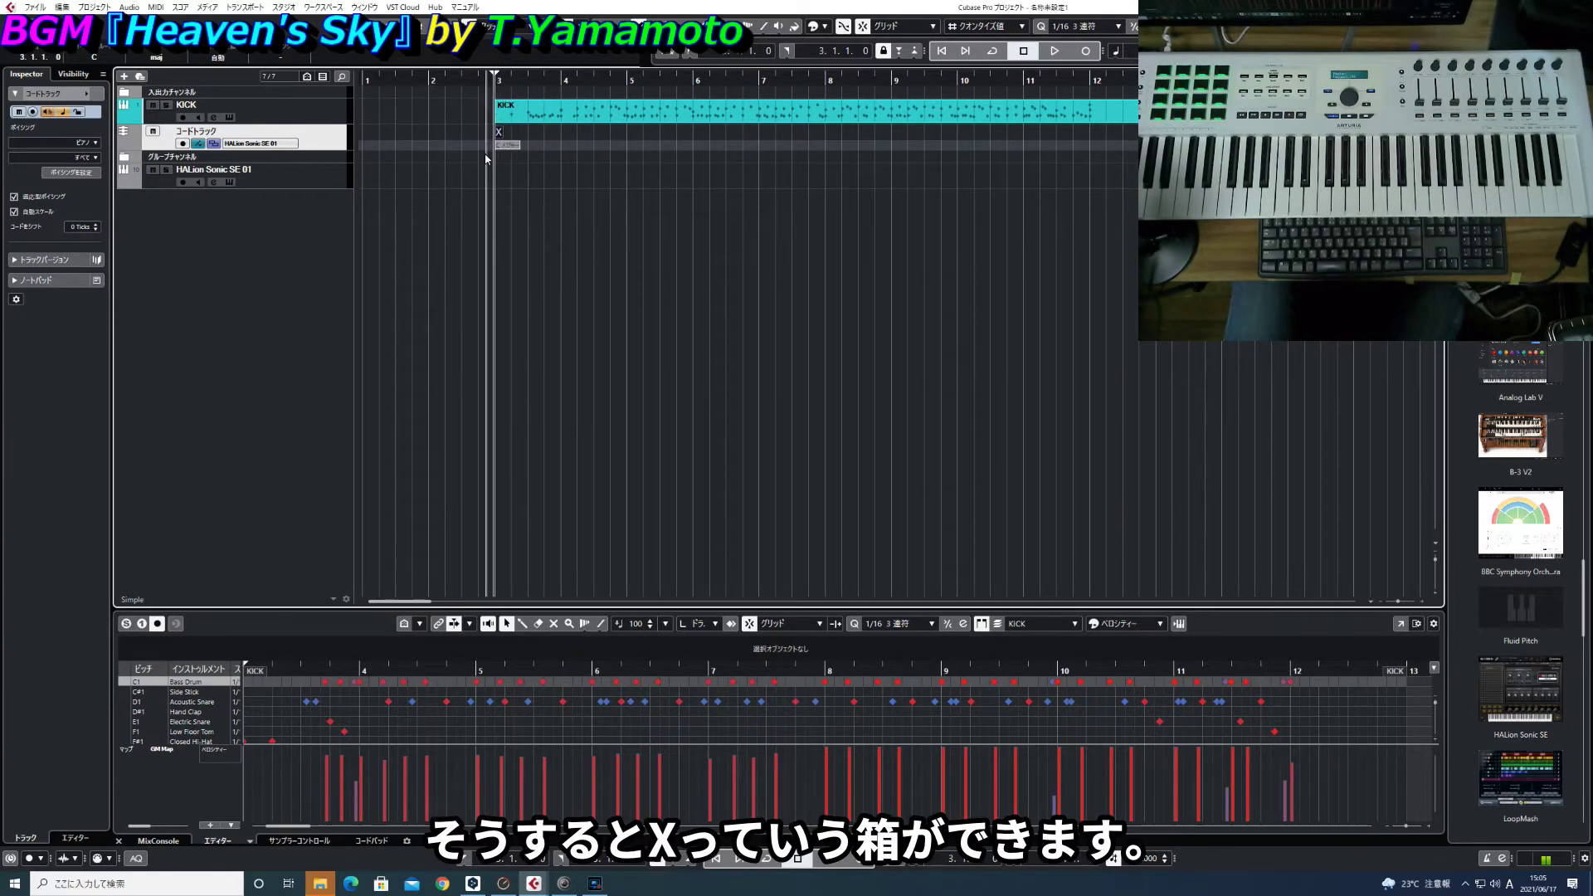
pyautogui.press('h')
pyautogui.press('h')
pyautogui.press('h')
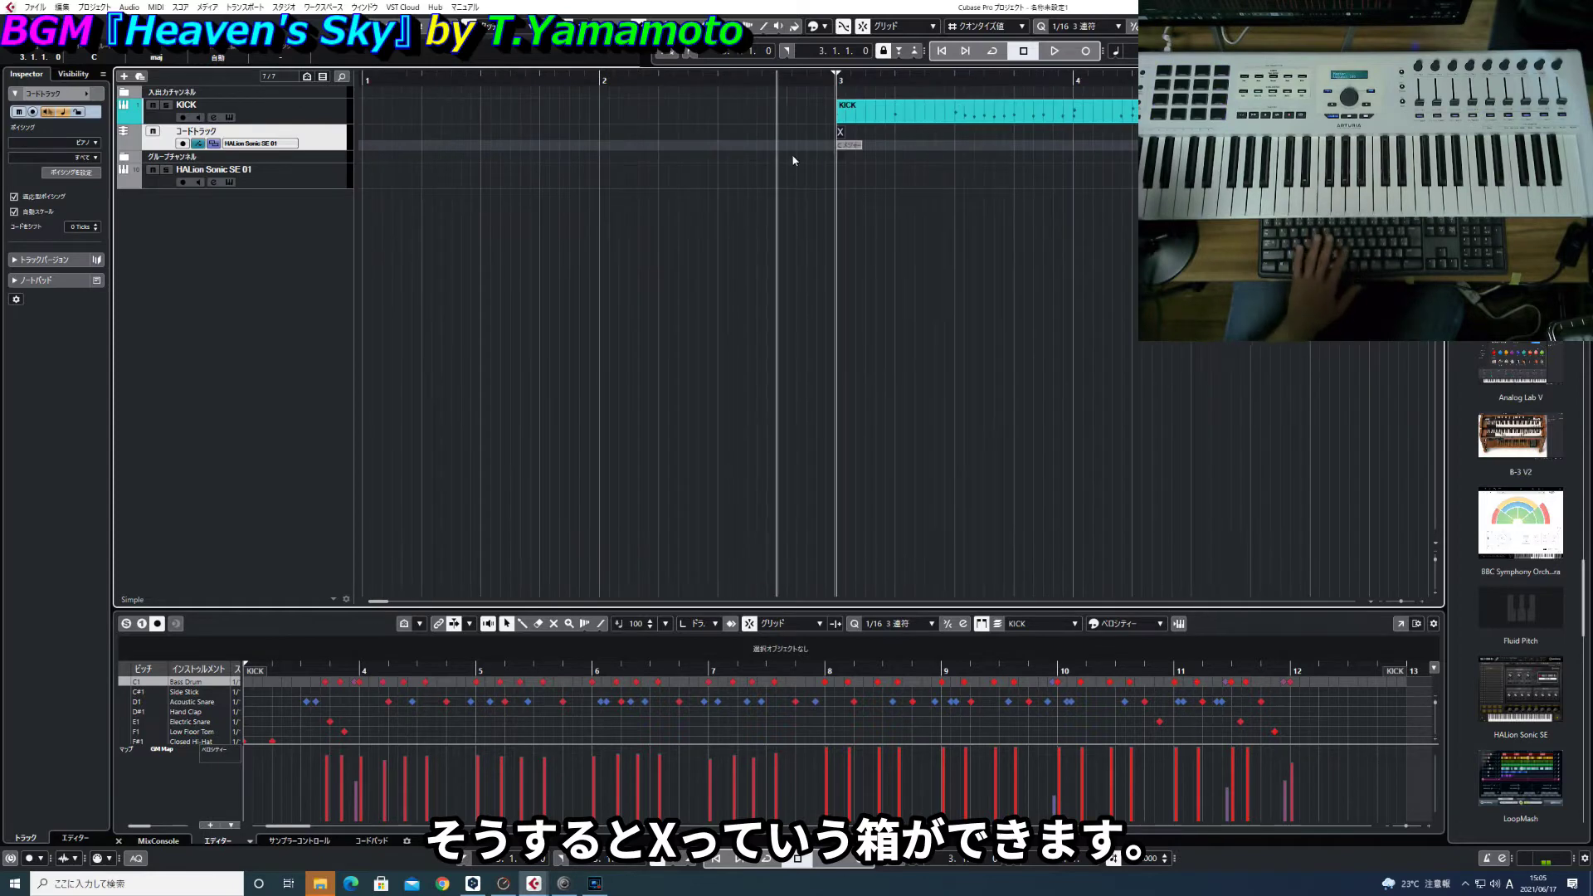
pyautogui.moveTo(852, 142); pyautogui.dragTo(881, 224)
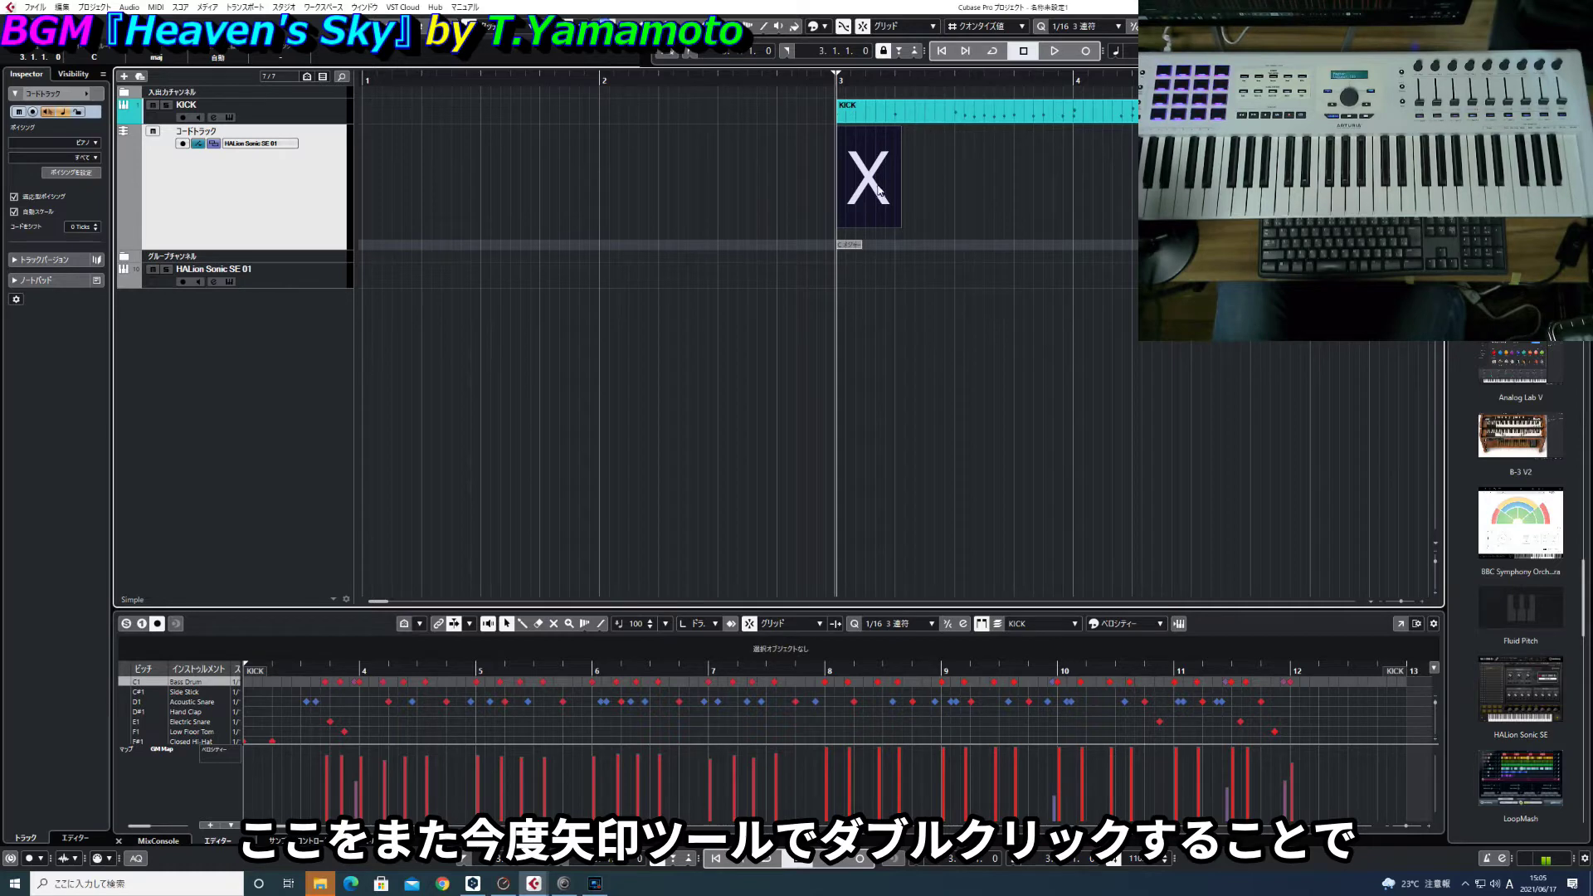
# - Examine the Chord Assistant and the chord editor for the bar 3 event, then close them
pyautogui.doubleClick(873, 188)
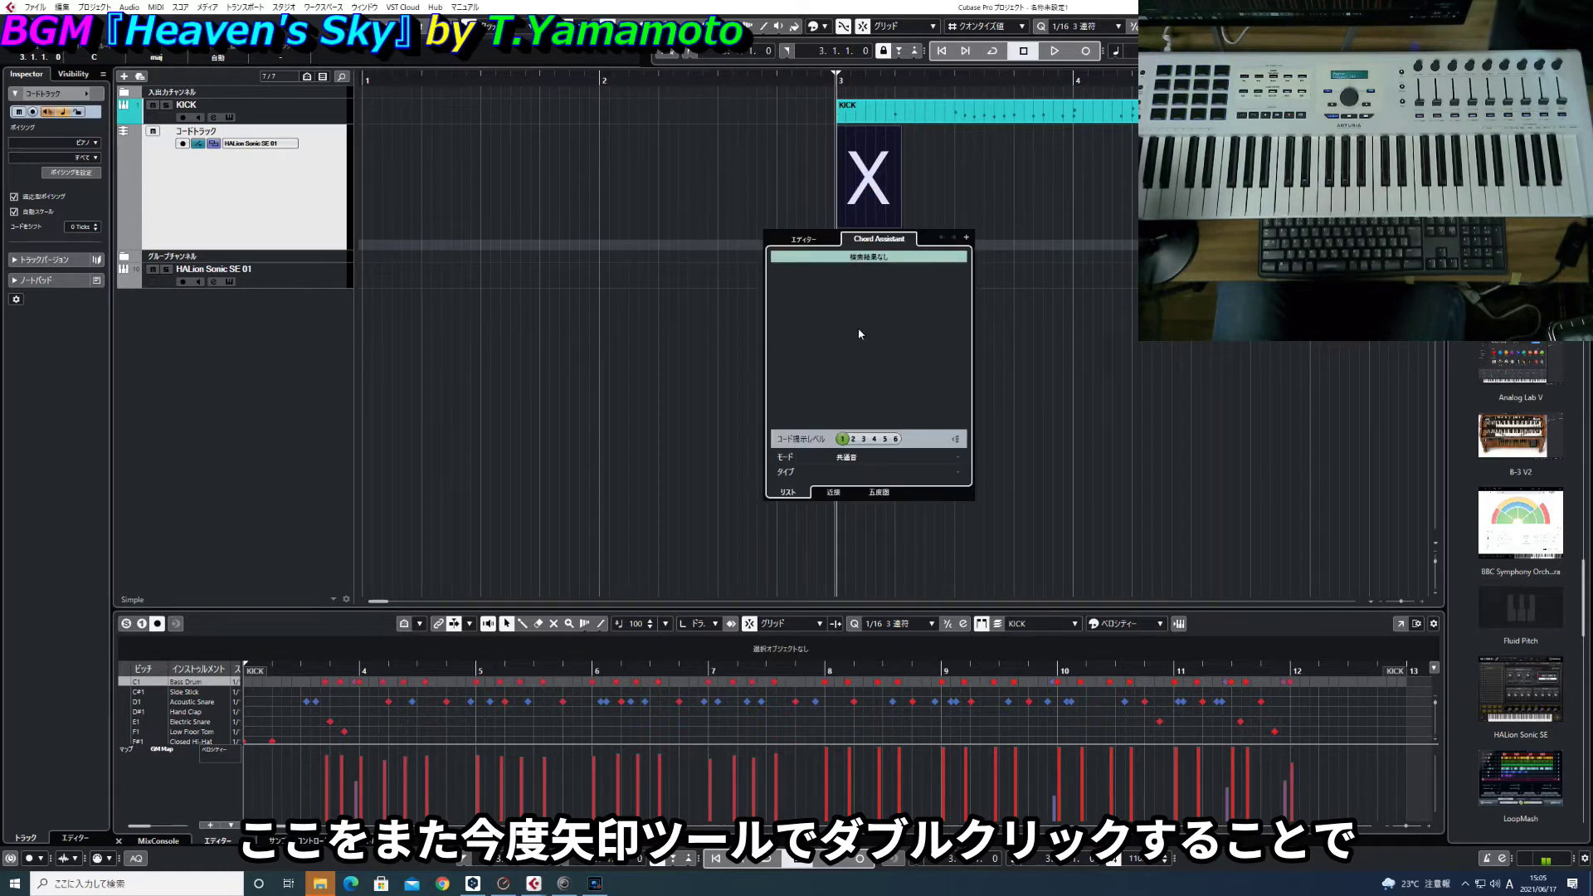
pyautogui.click(803, 239)
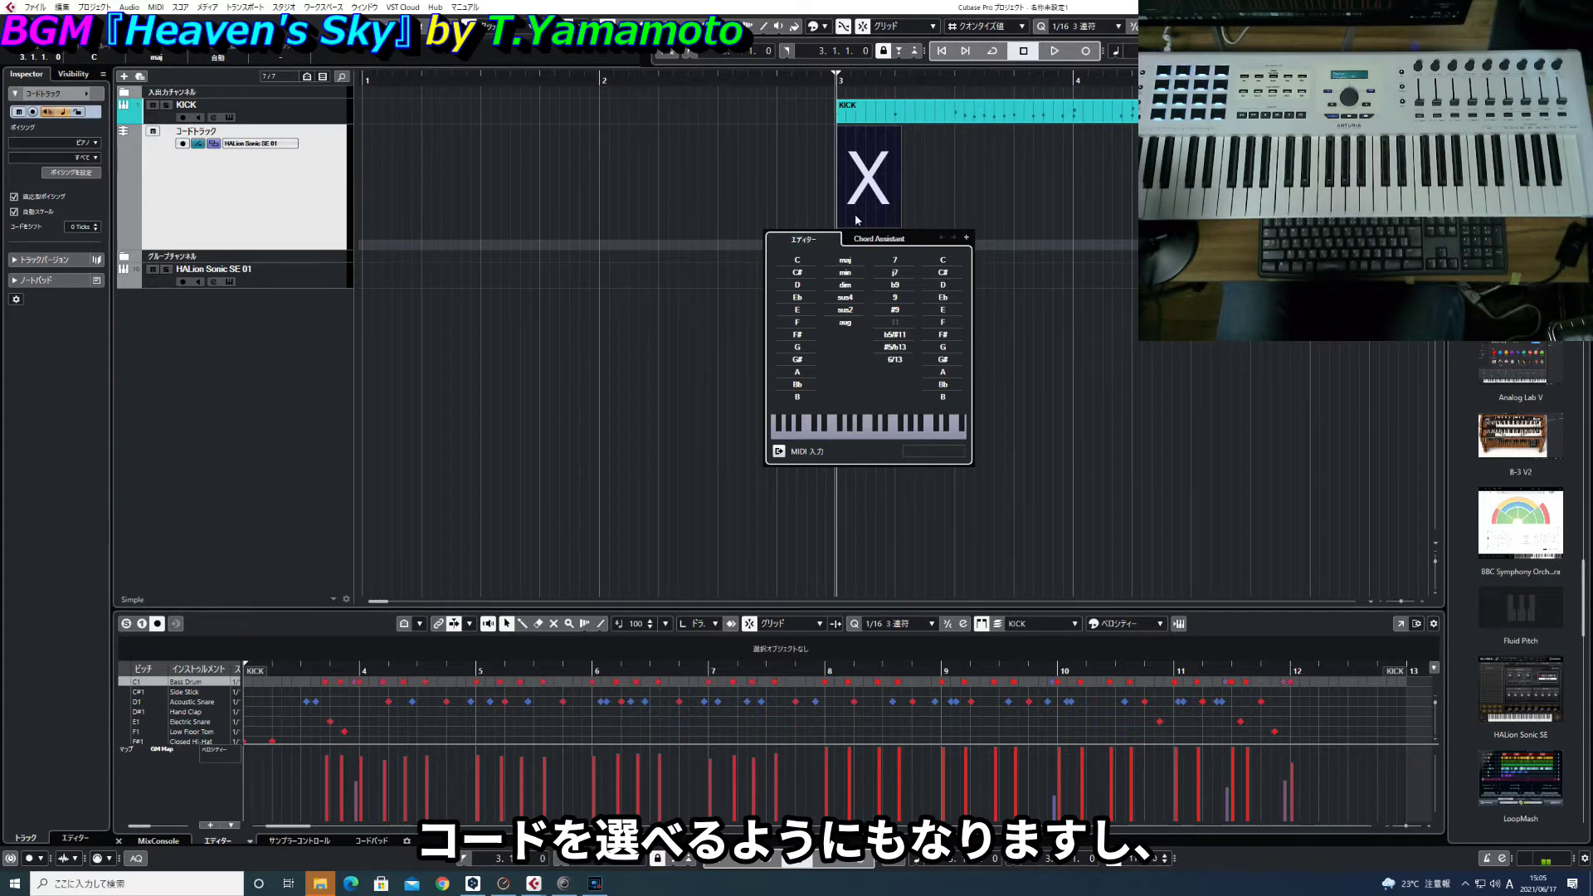
pyautogui.click(882, 226)
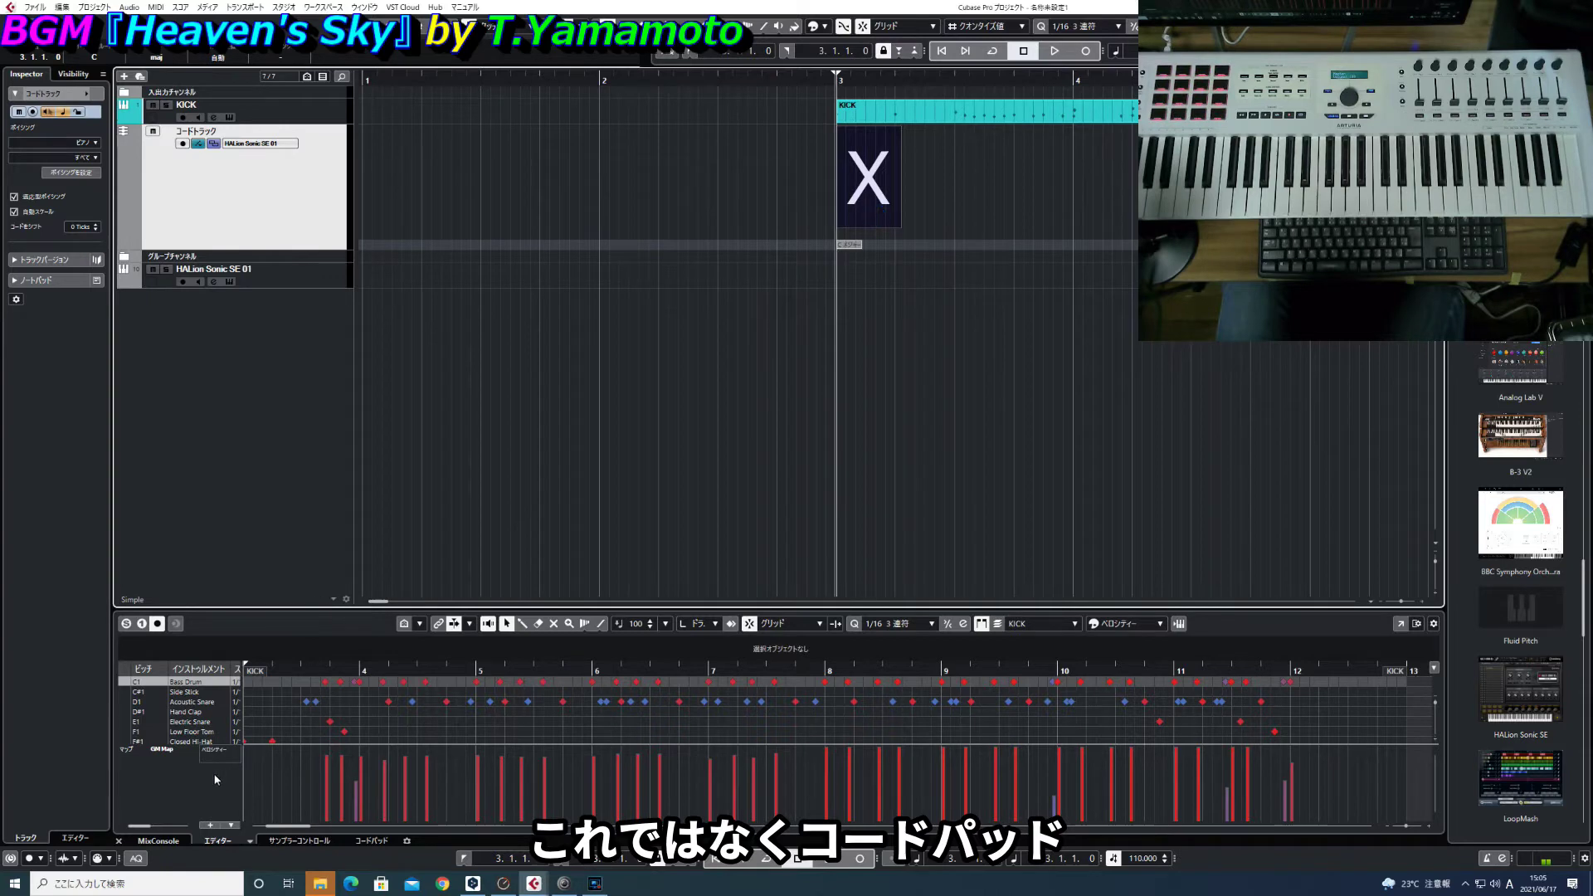
# - Show the chord pads and place the C pad's chord on the chord track at bar 4
pyautogui.click(370, 842)
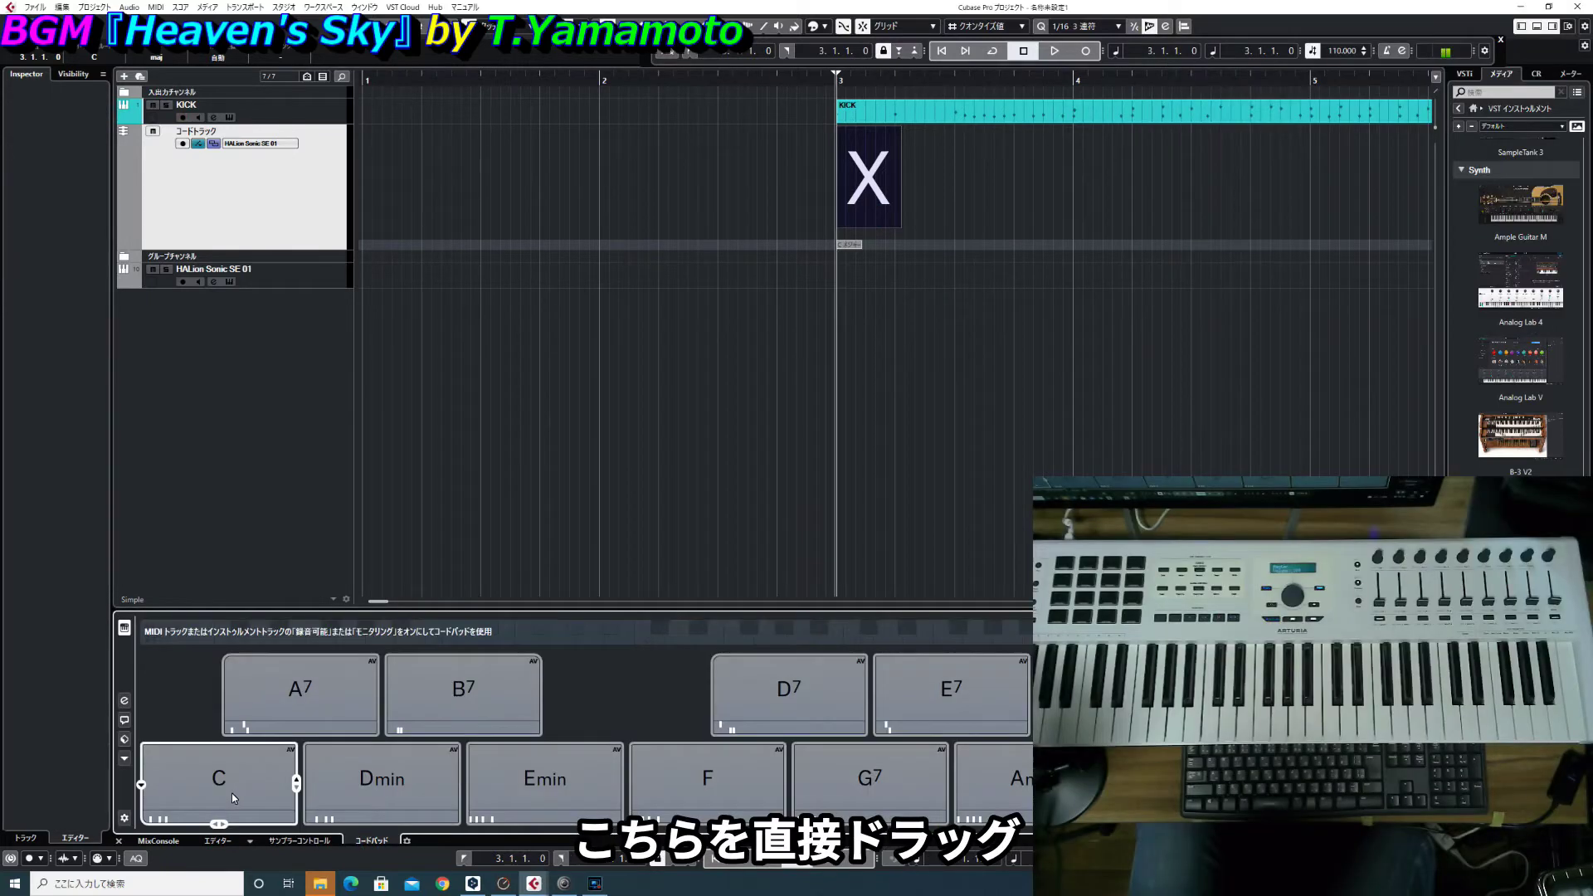
pyautogui.moveTo(231, 793); pyautogui.dragTo(1072, 201)
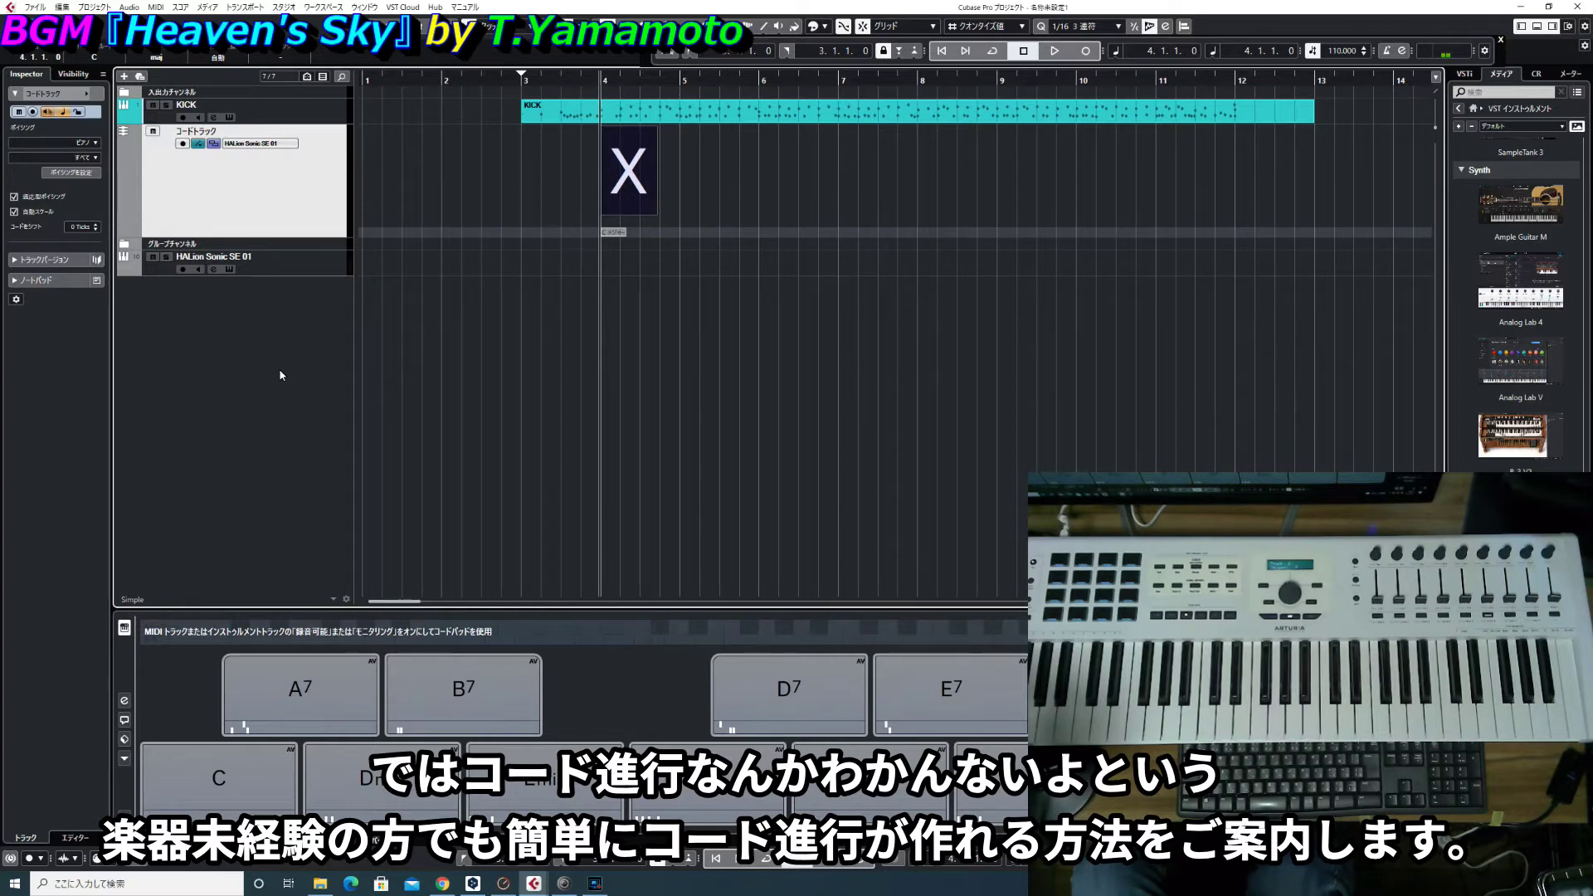
# - Set the bar 4 chord event to C major and append eight empty chord events from bar 5 through bar 12
pyautogui.doubleClick(629, 186)
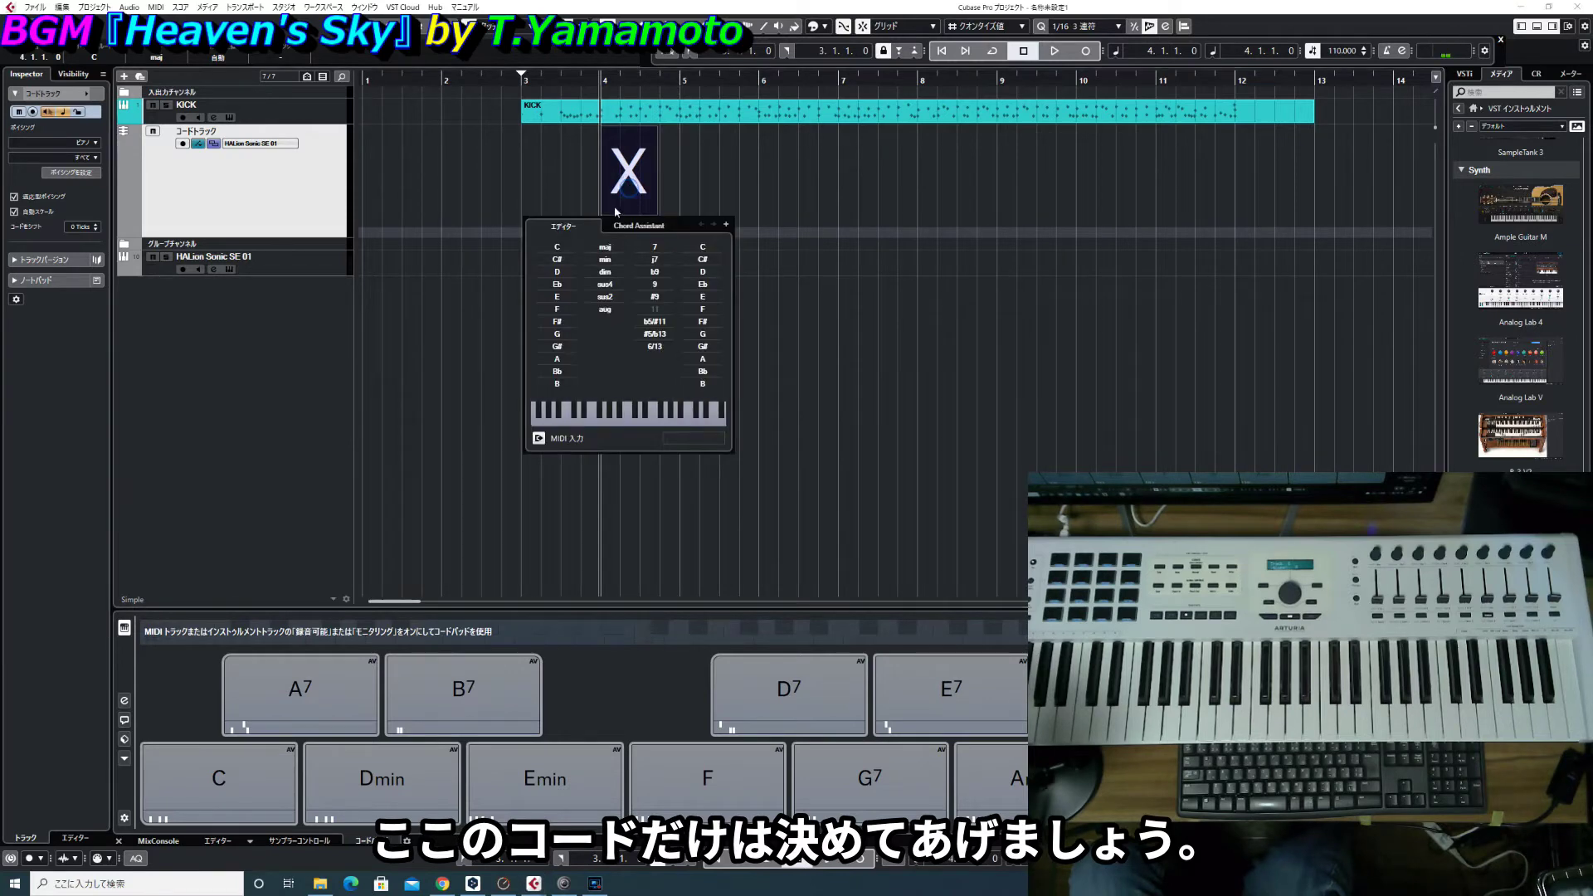
pyautogui.click(571, 253)
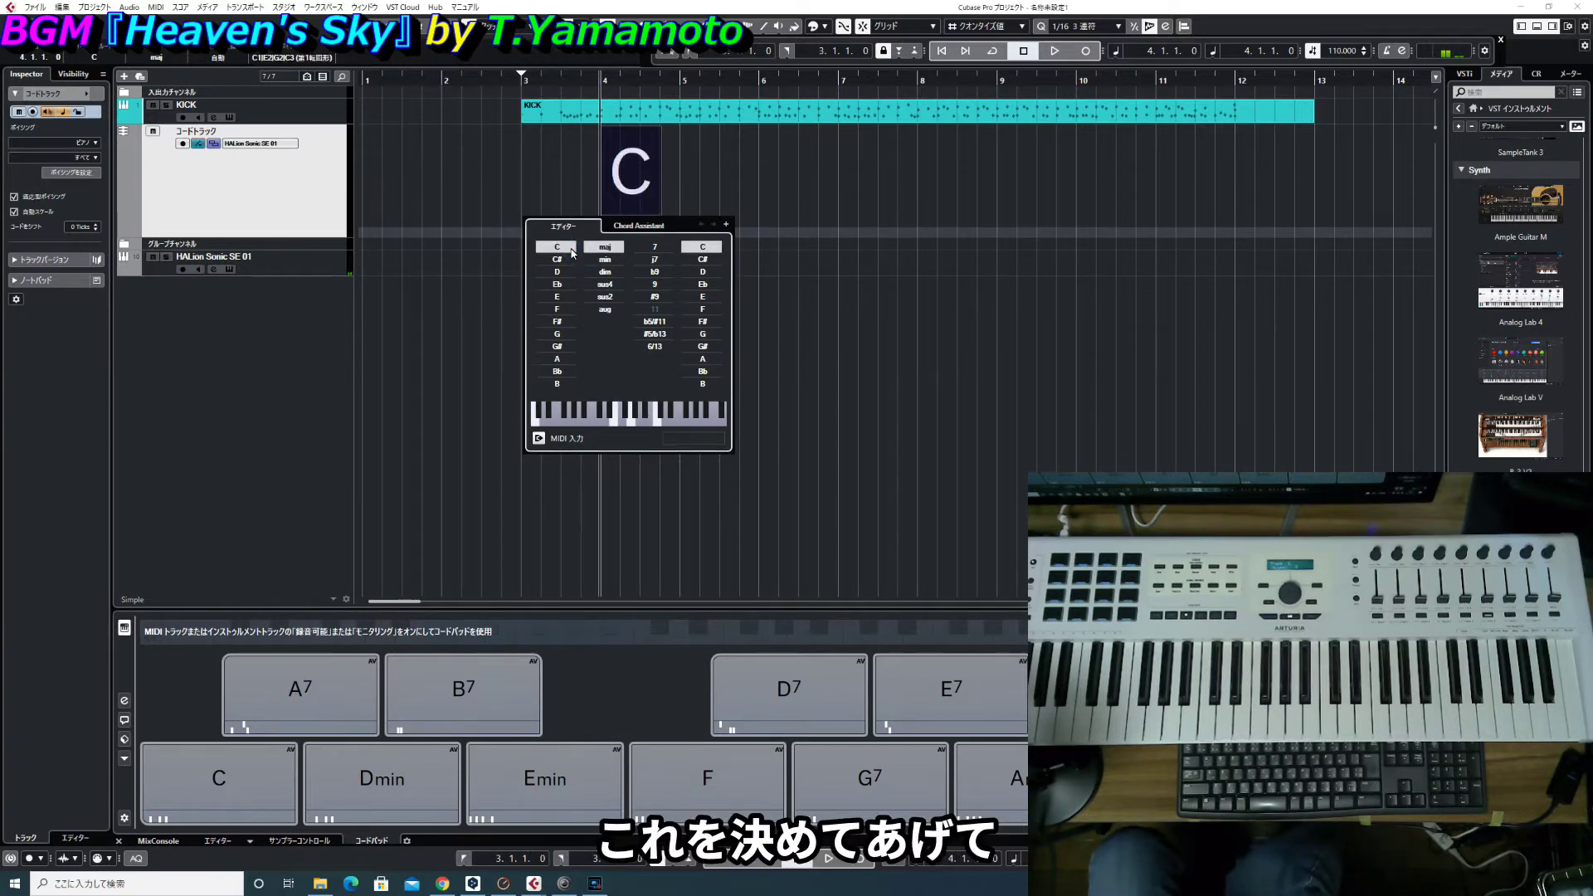
pyautogui.click(726, 225)
pyautogui.click(726, 225)
pyautogui.click(726, 225)
pyautogui.click(727, 224)
pyautogui.click(727, 225)
pyautogui.click(726, 225)
pyautogui.click(727, 224)
pyautogui.click(727, 225)
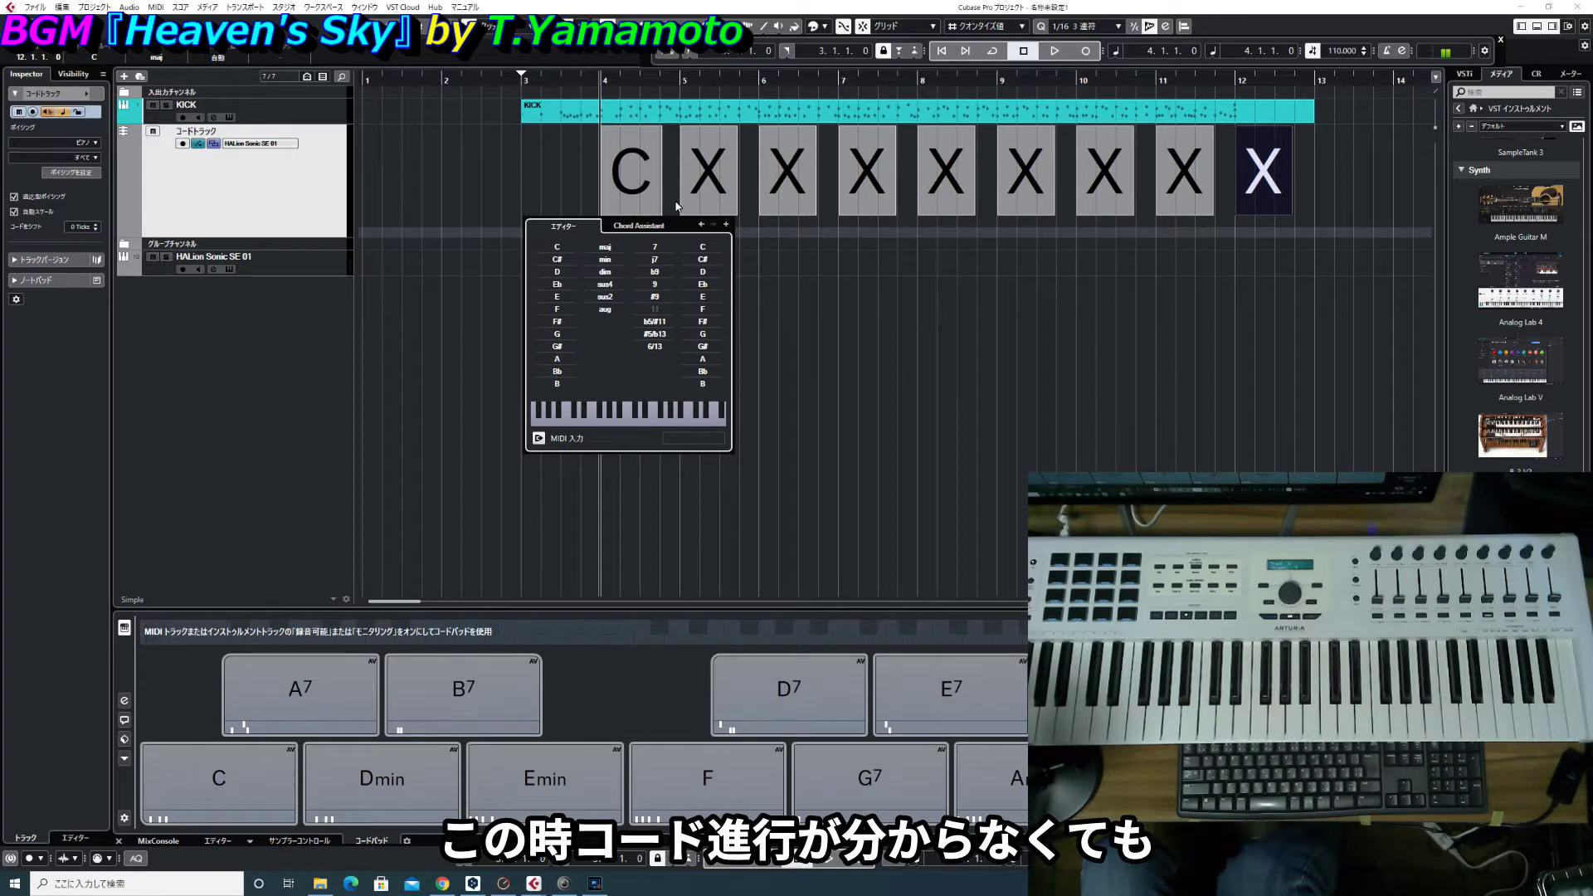
# - Have the Chord Assistant suggest chords for the bar 5 event with gap mode off, trying complexity level 1 and then level 2
pyautogui.click(630, 227)
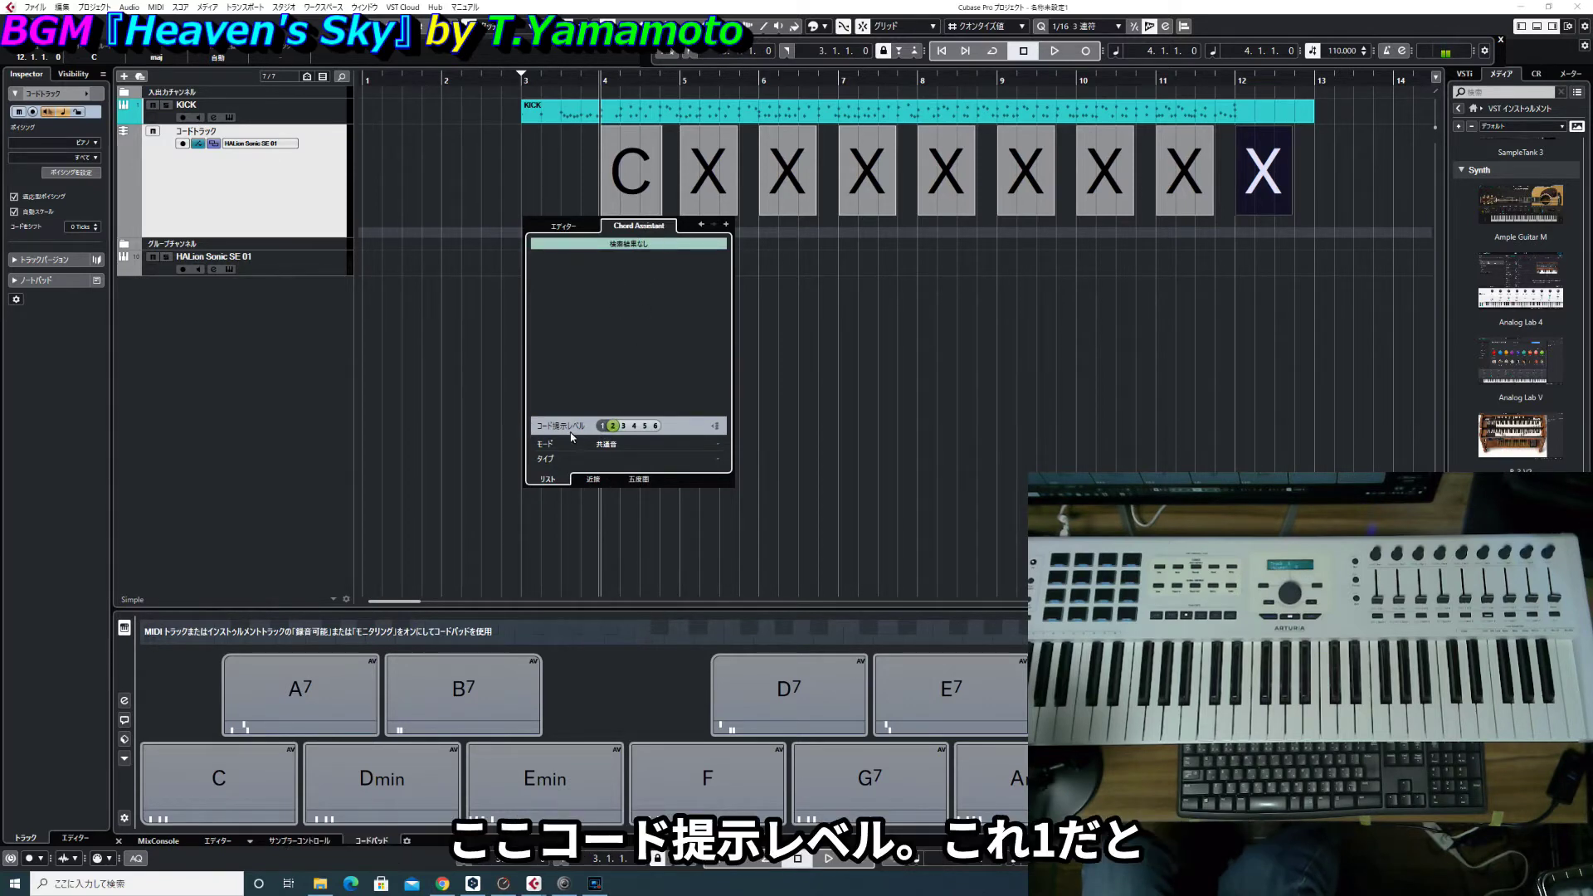
pyautogui.click(603, 427)
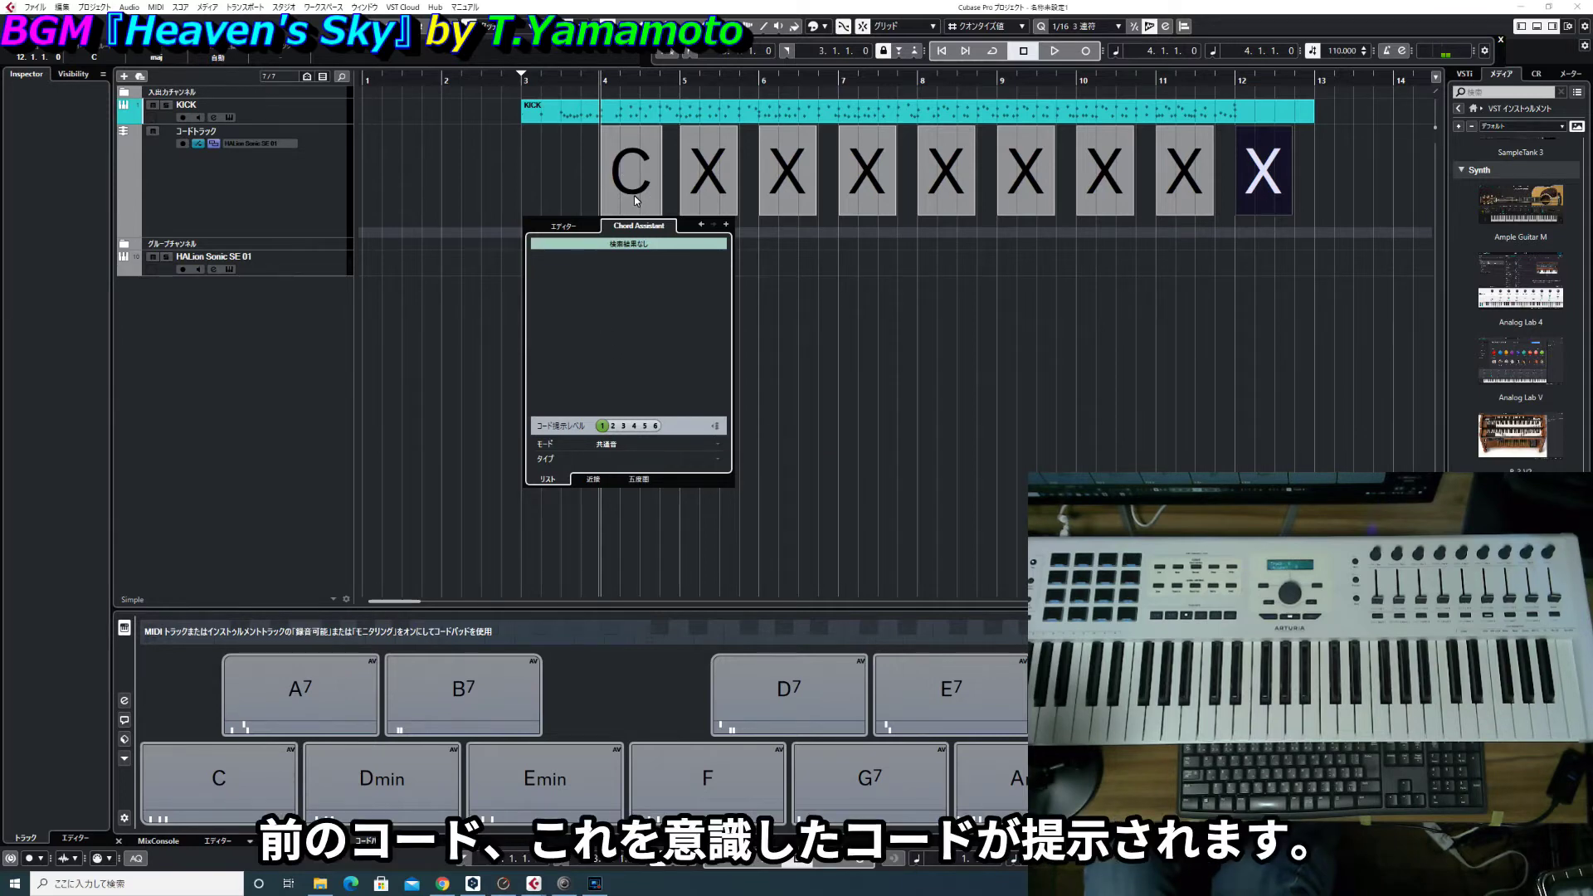
pyautogui.click(730, 189)
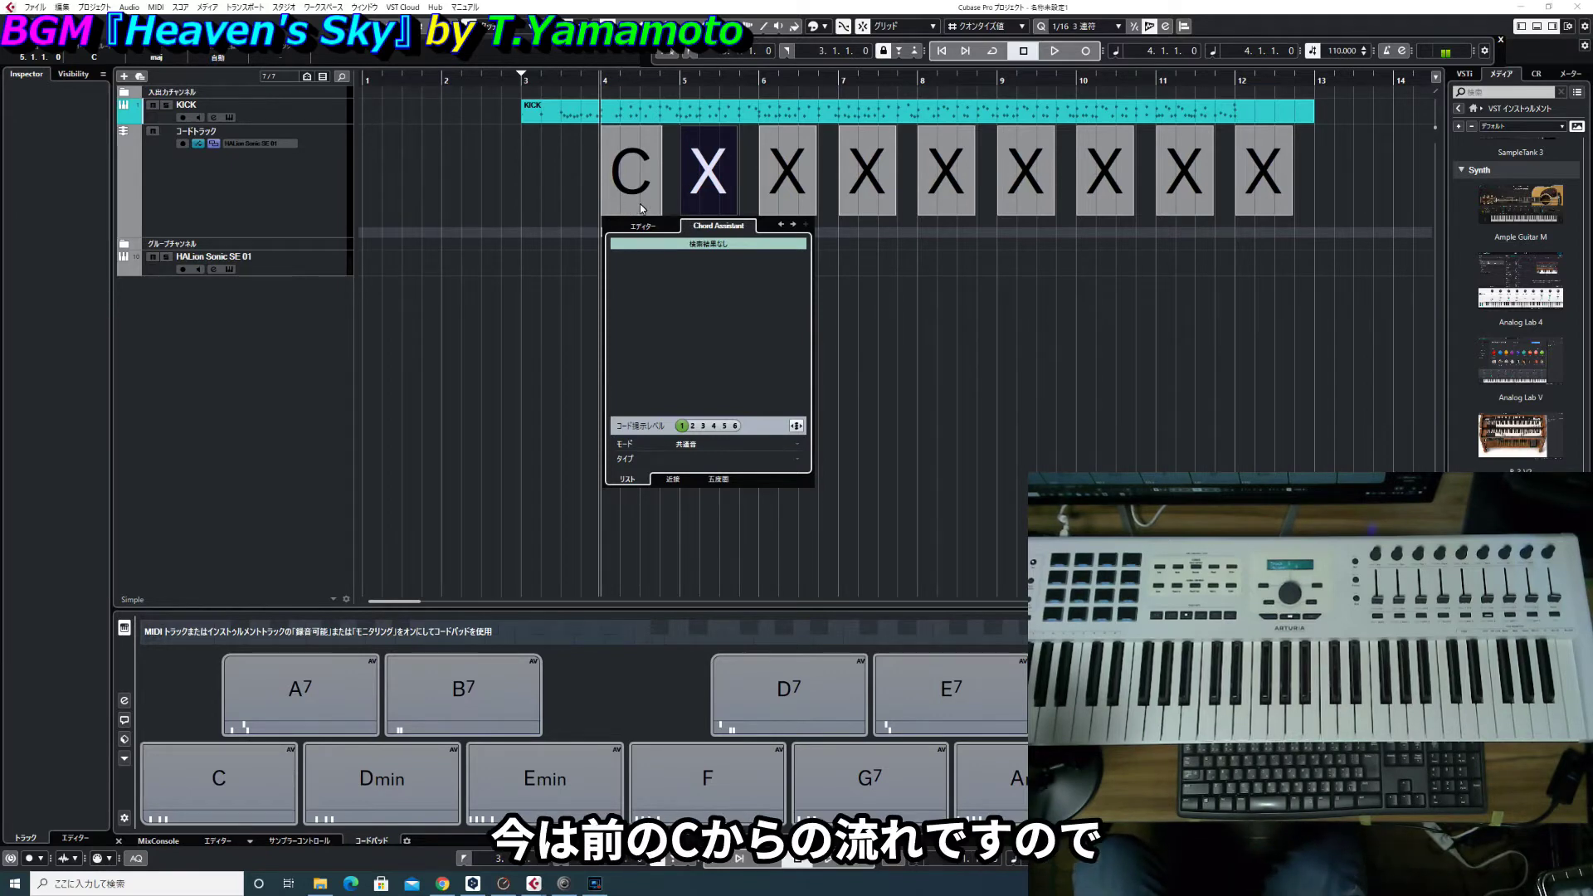
pyautogui.click(798, 426)
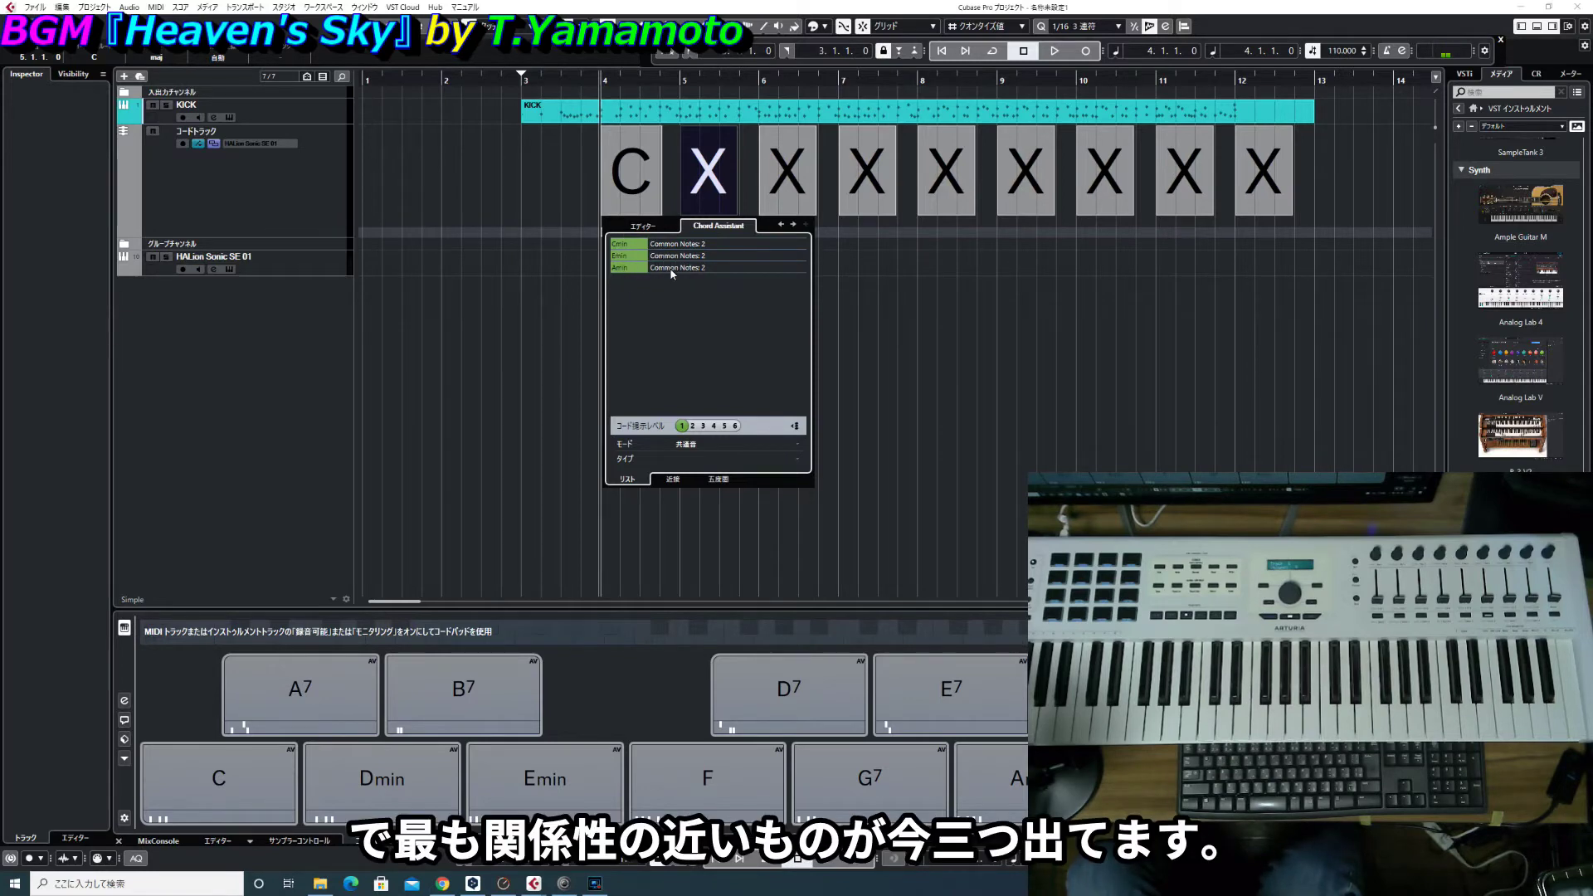
pyautogui.click(692, 427)
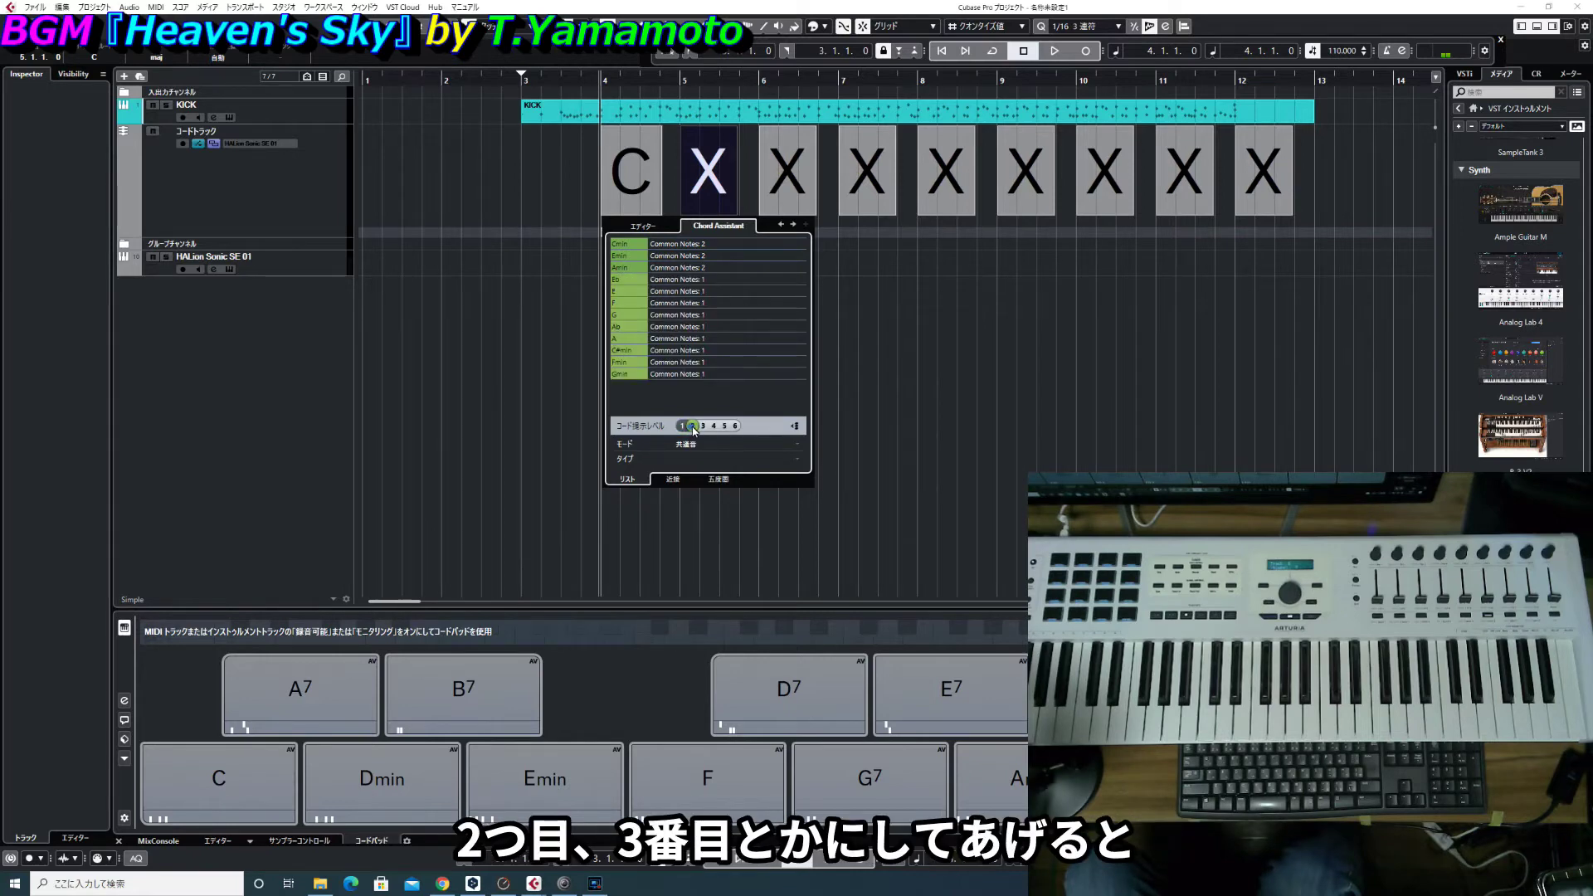
# - Compare the chord suggestions for bar 5 at complexity level 3 and in cadence mode, ending on common notes at level 2
pyautogui.click(703, 426)
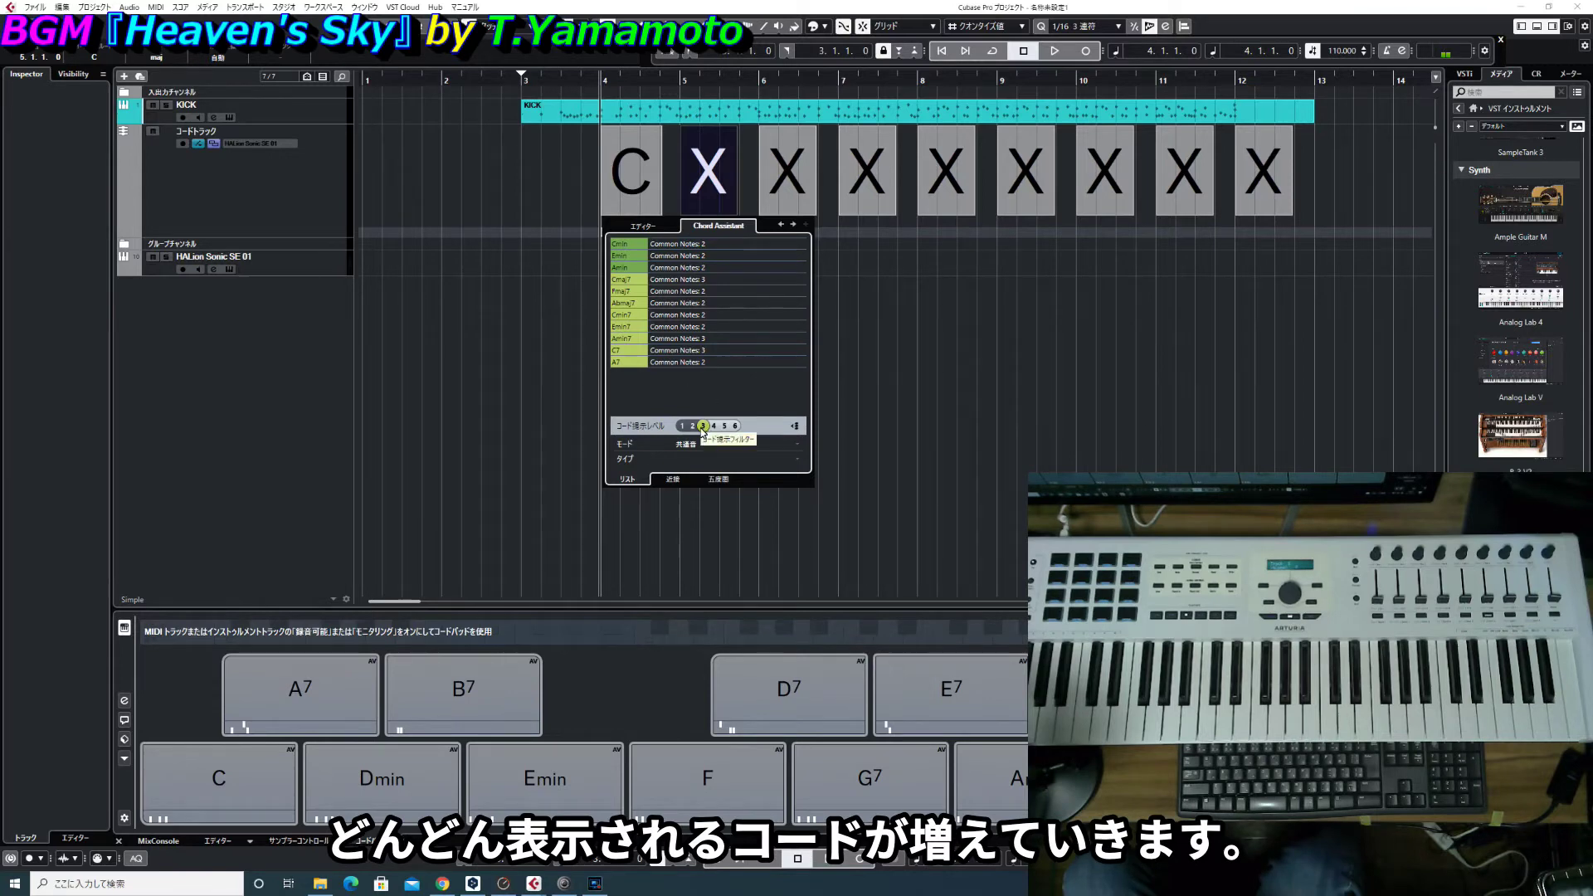
pyautogui.click(693, 426)
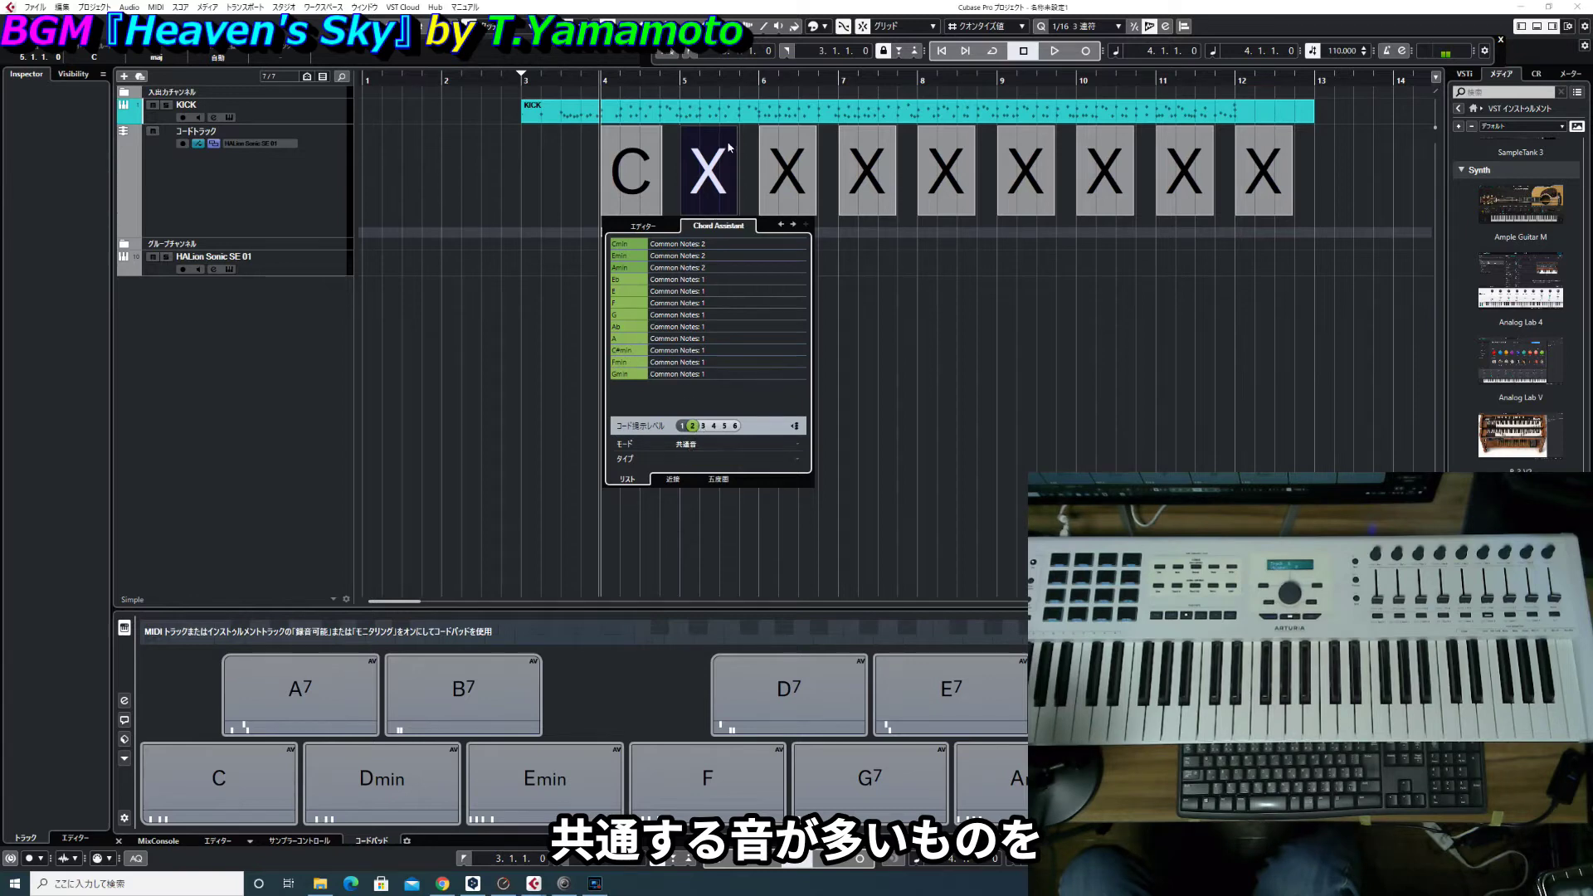
pyautogui.click(697, 445)
pyautogui.click(758, 349)
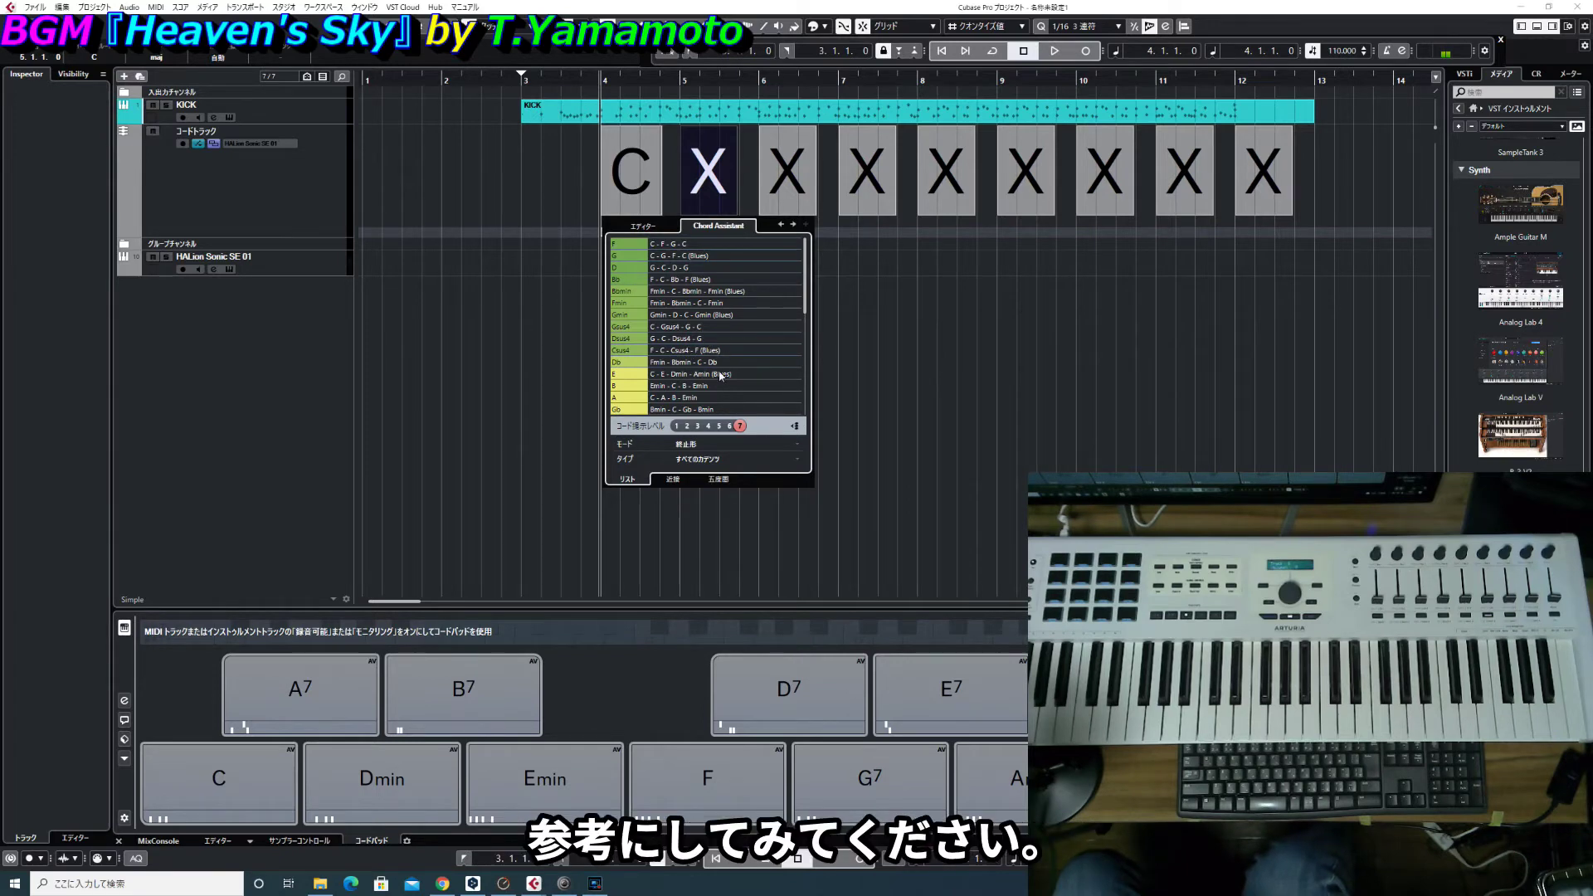
pyautogui.click(705, 444)
pyautogui.click(707, 460)
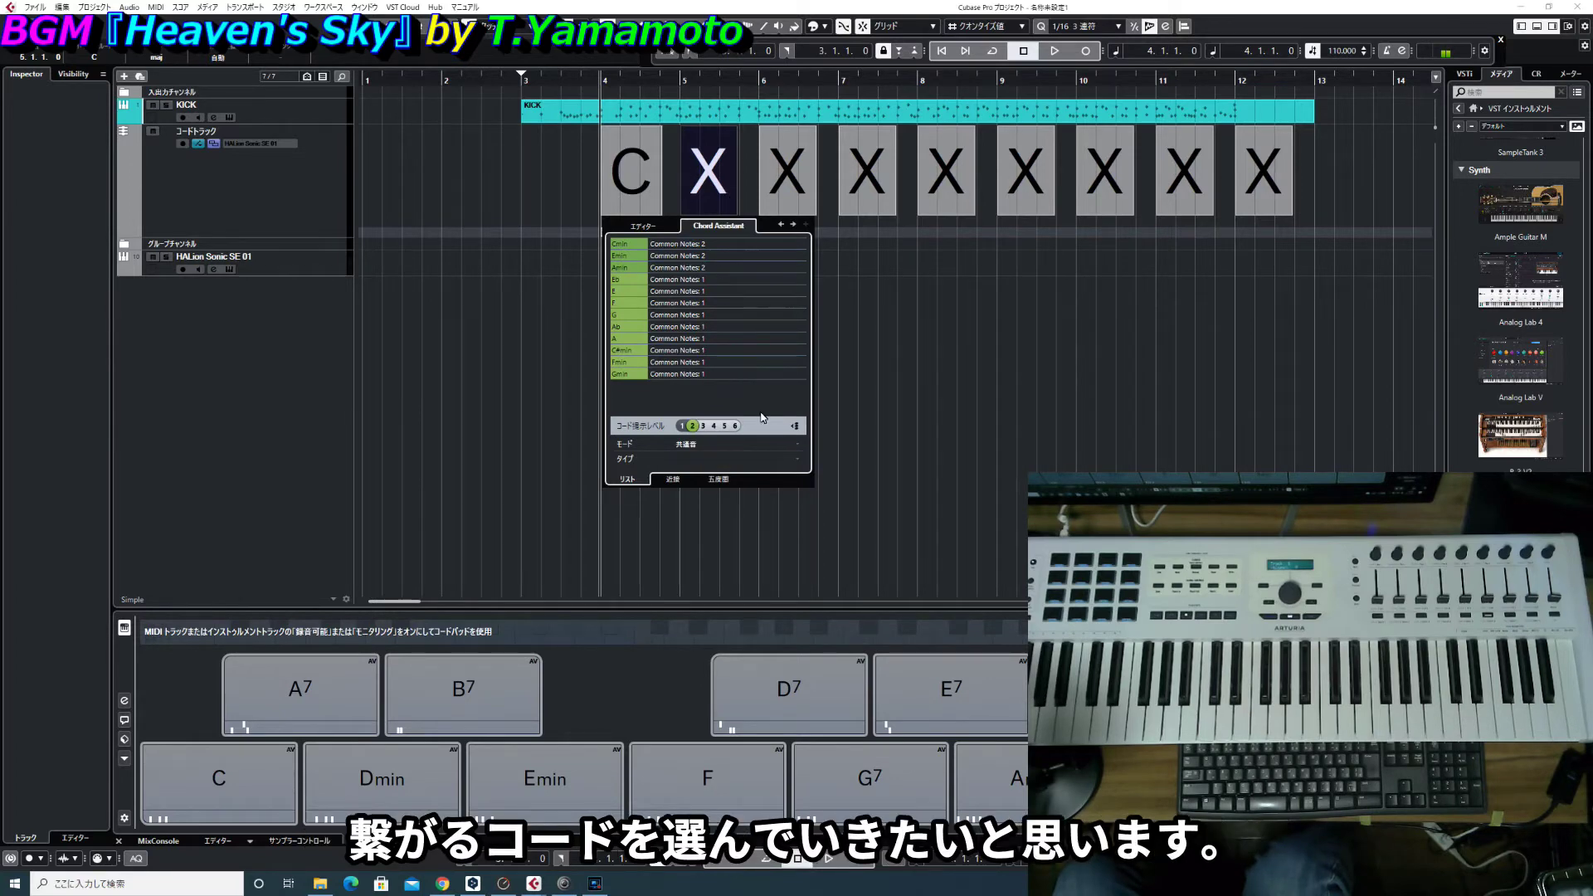
# - Assign the suggested chords Amin, Dmin and G to the events at bars 5, 6 and 7, and play the progression back
pyautogui.click(636, 273)
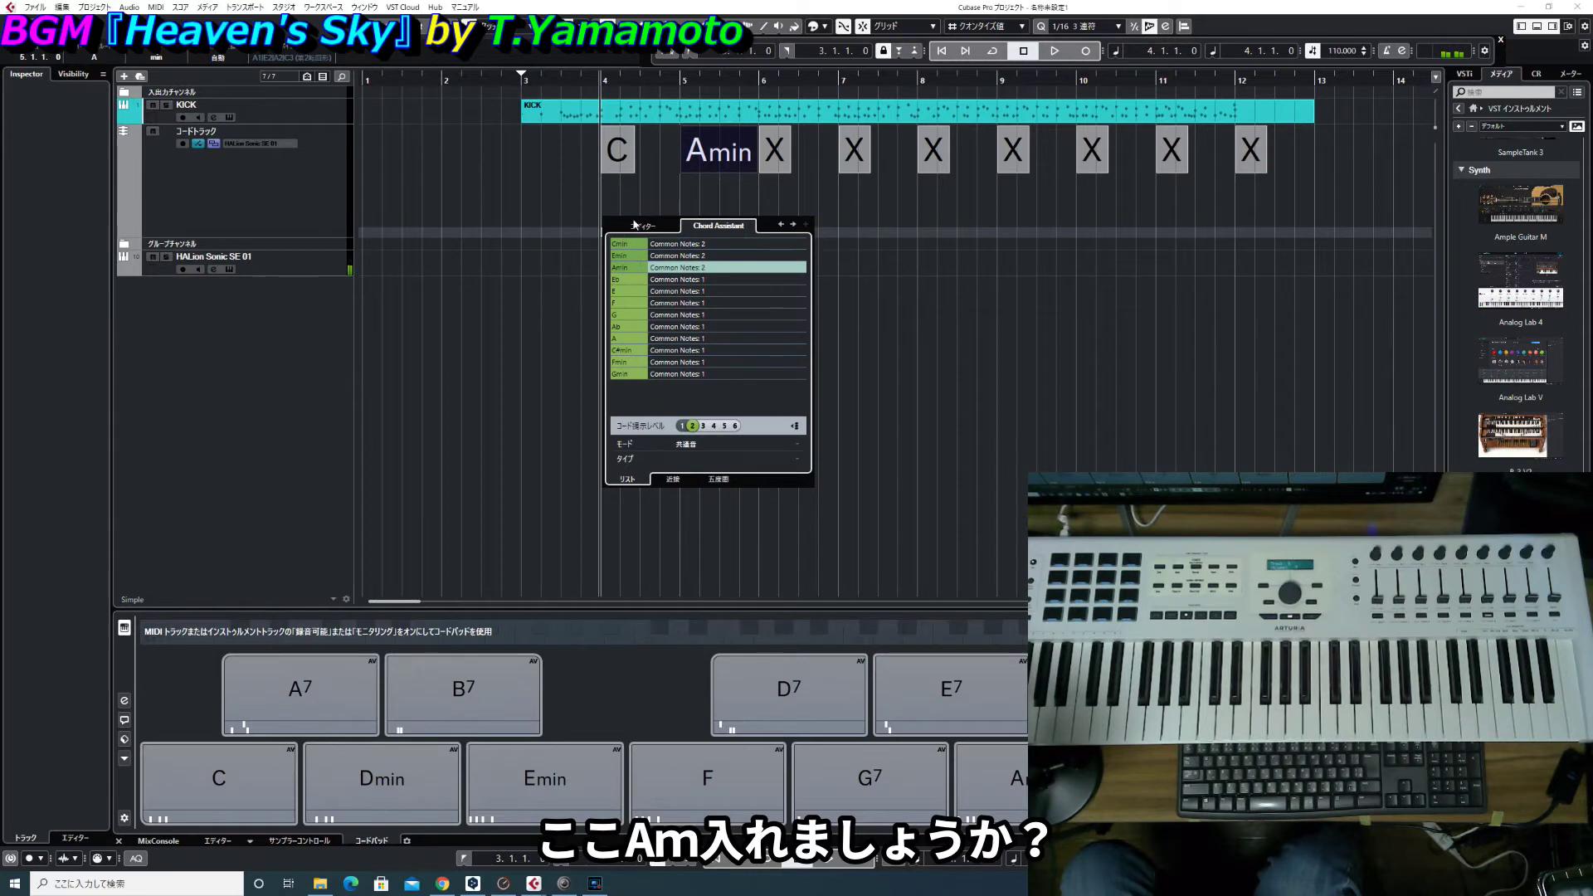
pyautogui.click(776, 160)
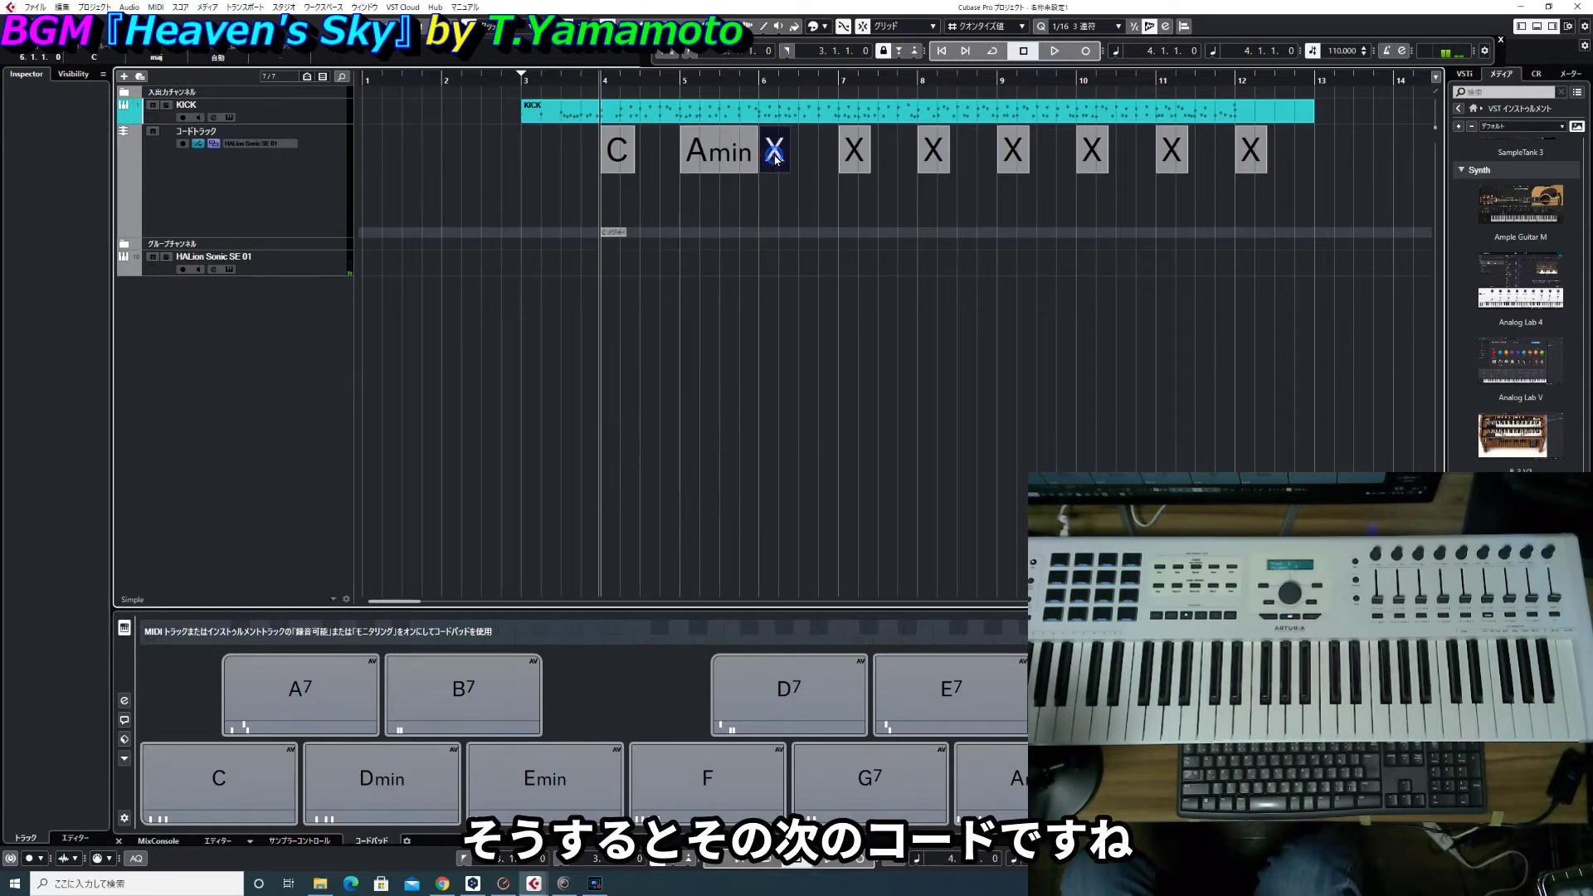
pyautogui.doubleClick(776, 158)
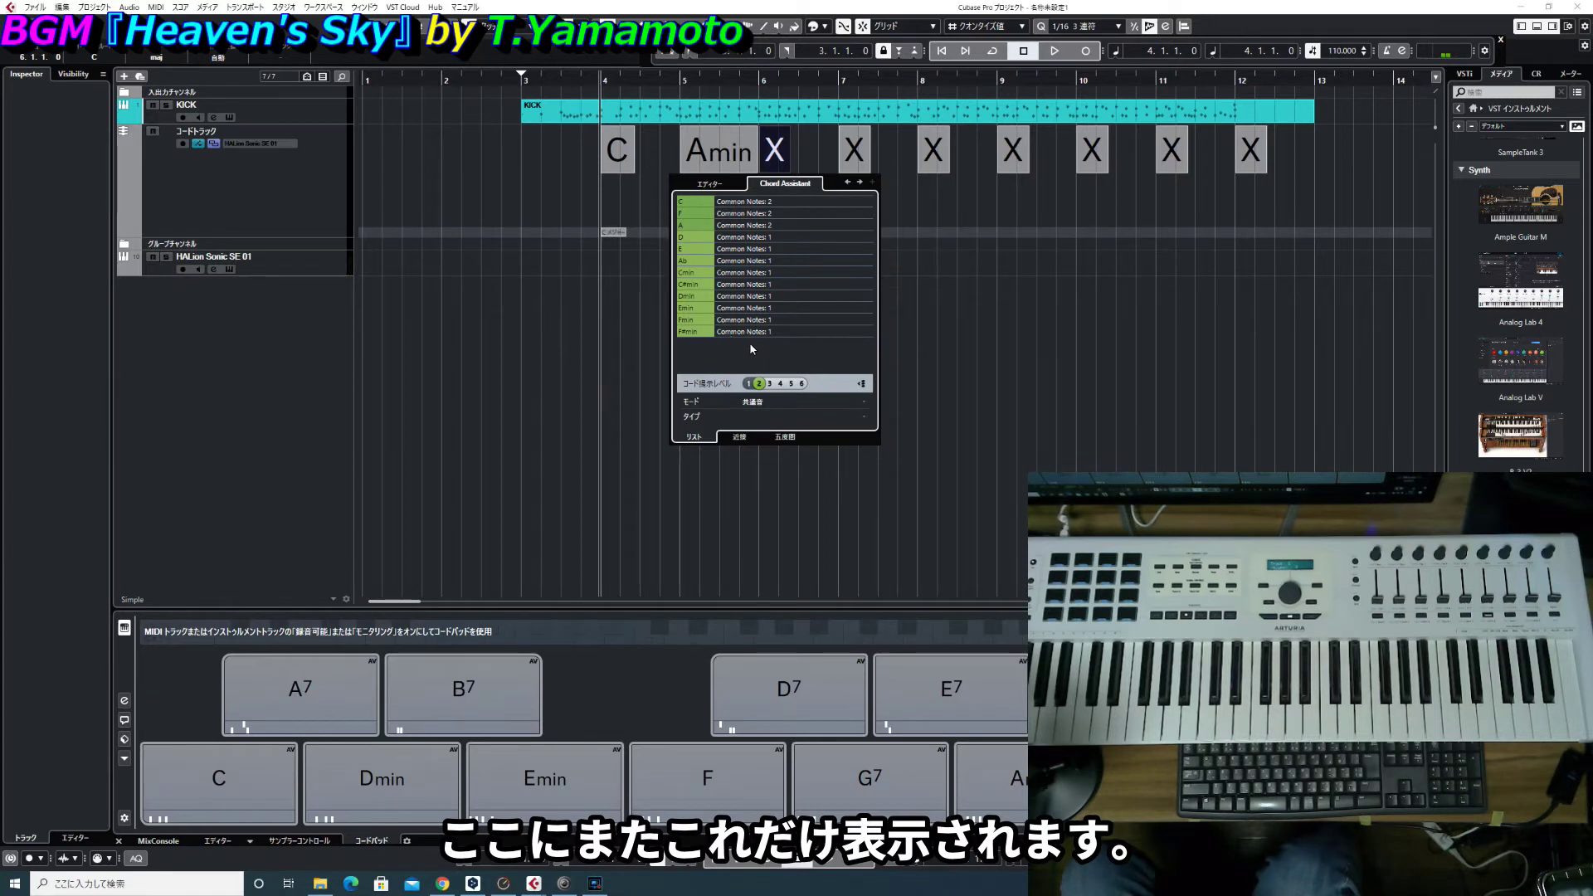
pyautogui.click(701, 301)
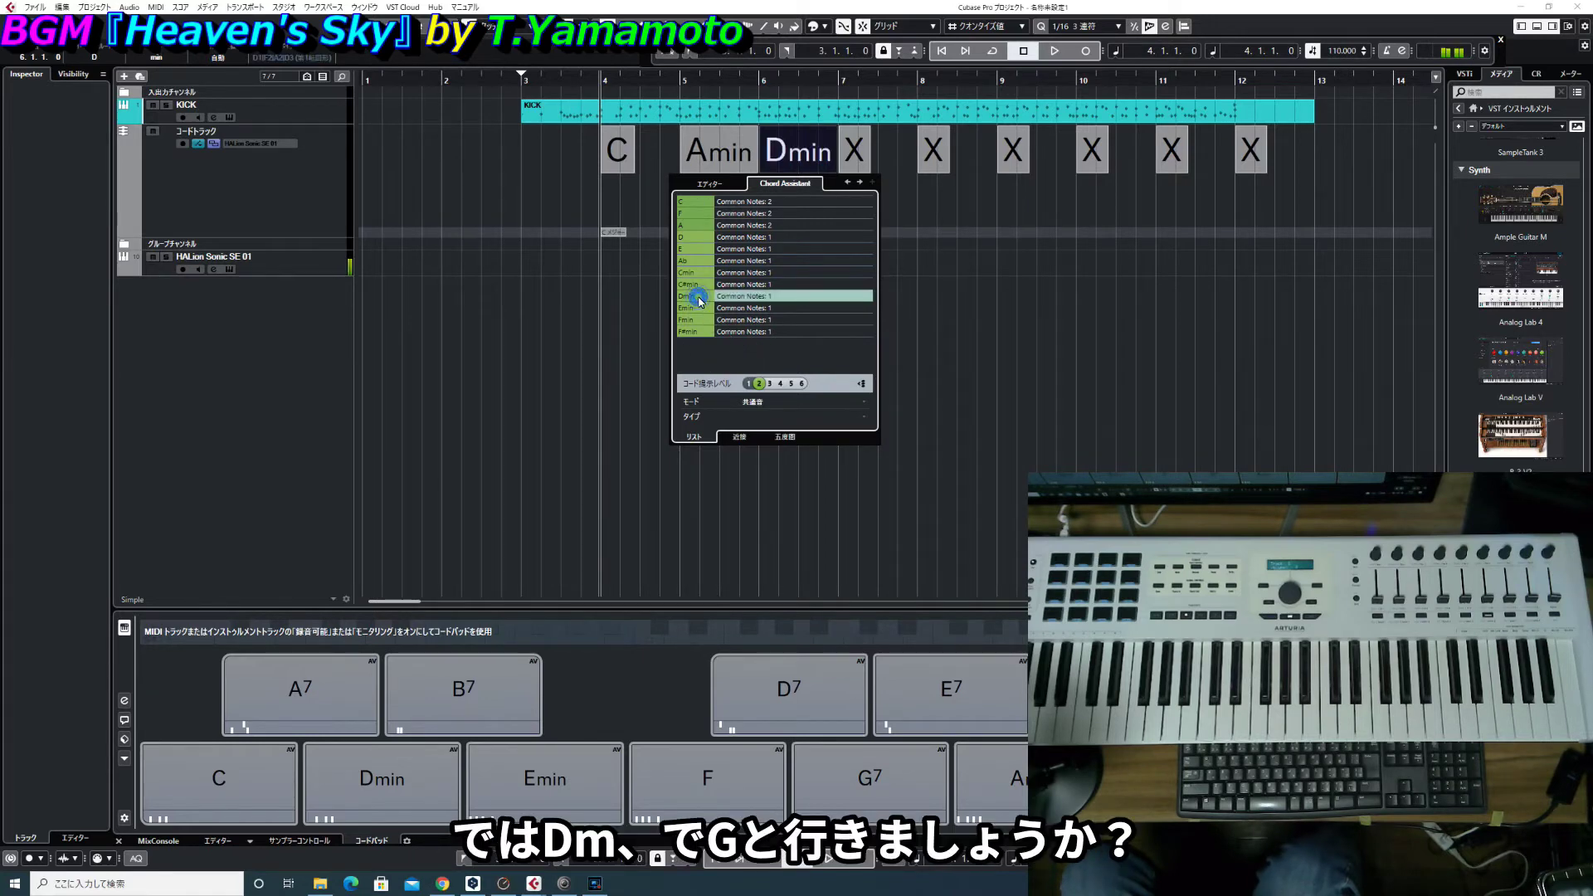
pyautogui.press('Right')
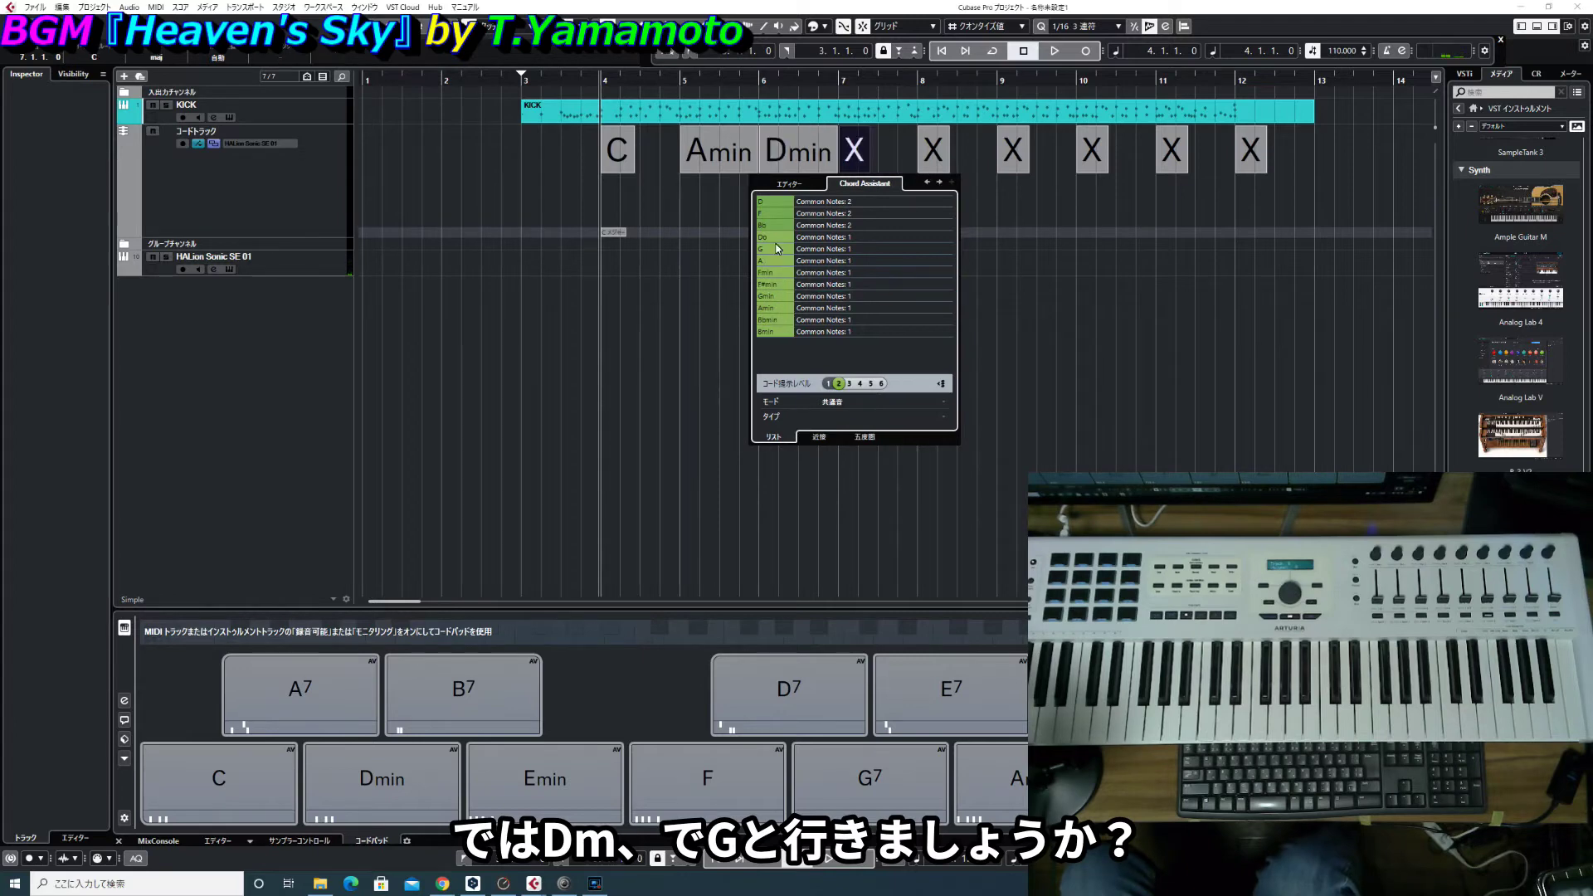
pyautogui.click(780, 250)
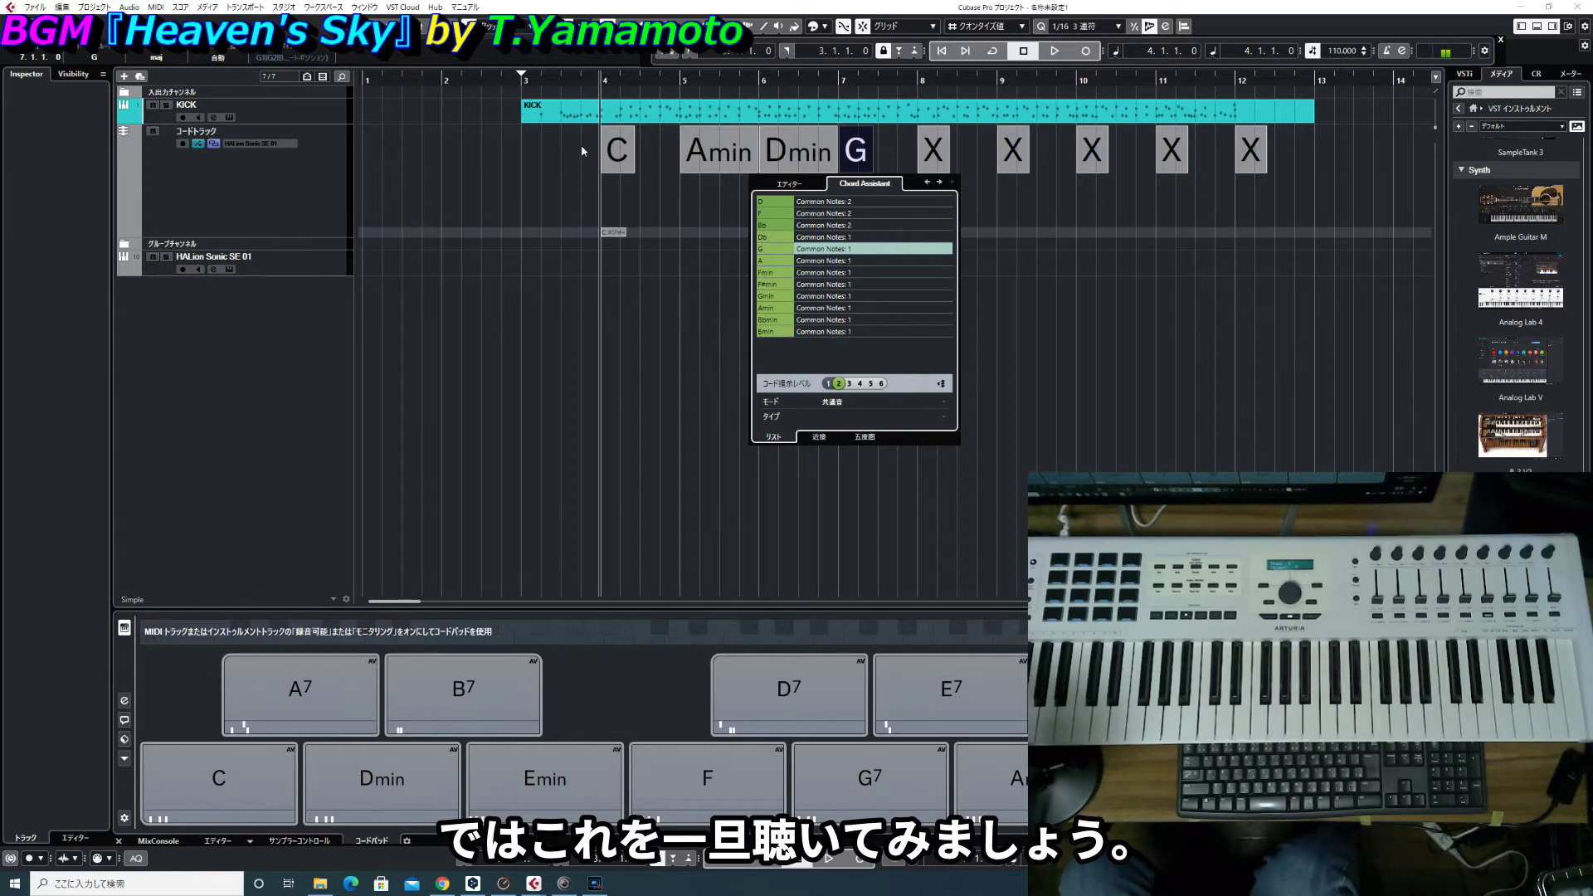
pyautogui.press('space')
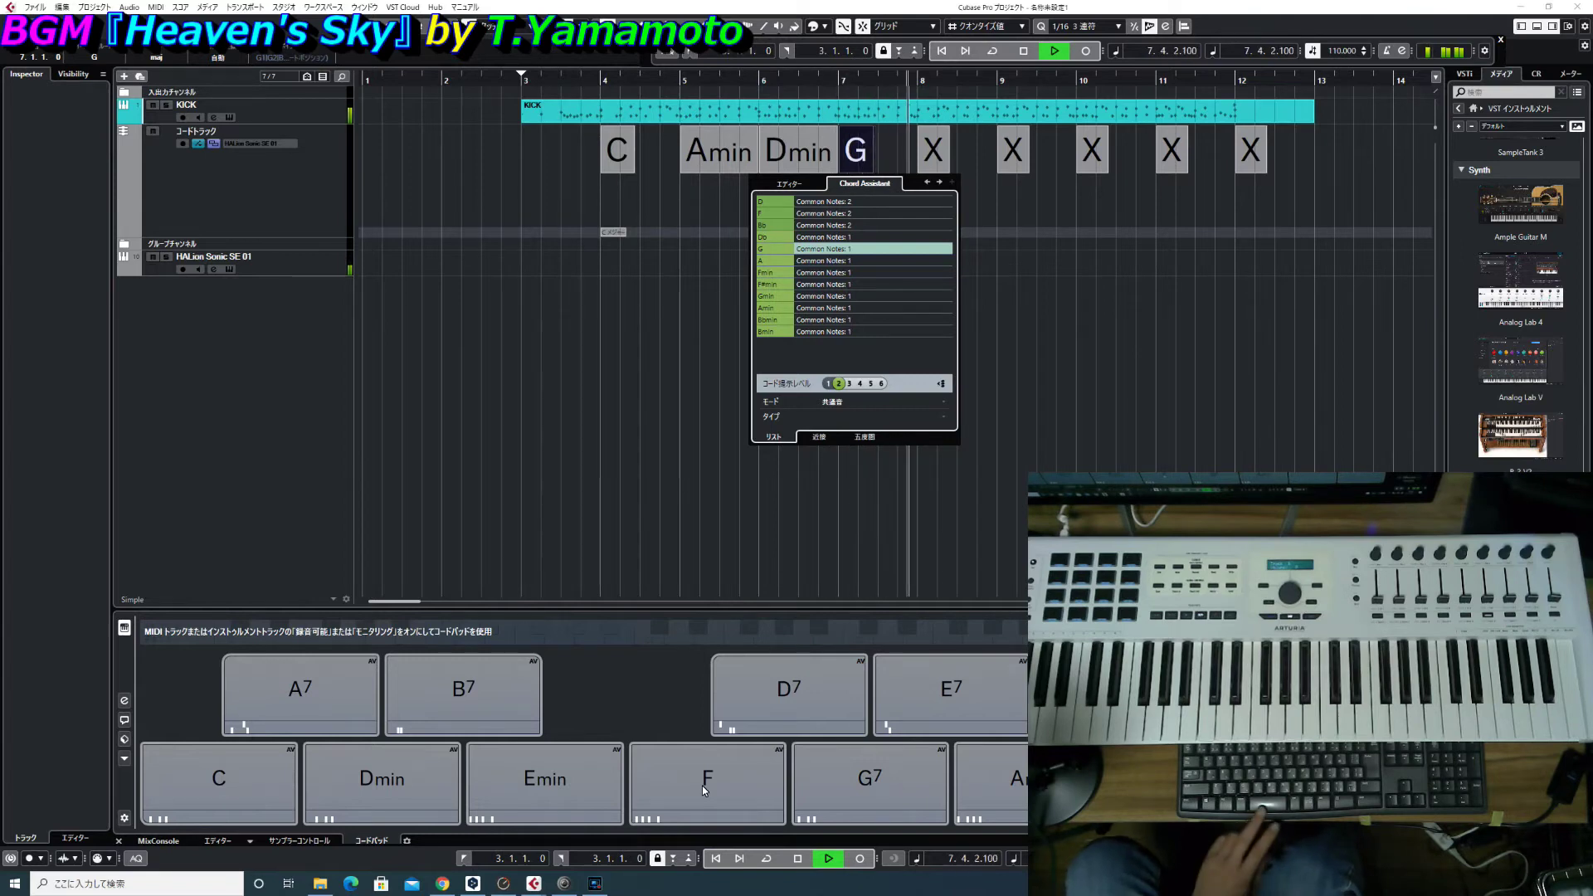
pyautogui.press('space')
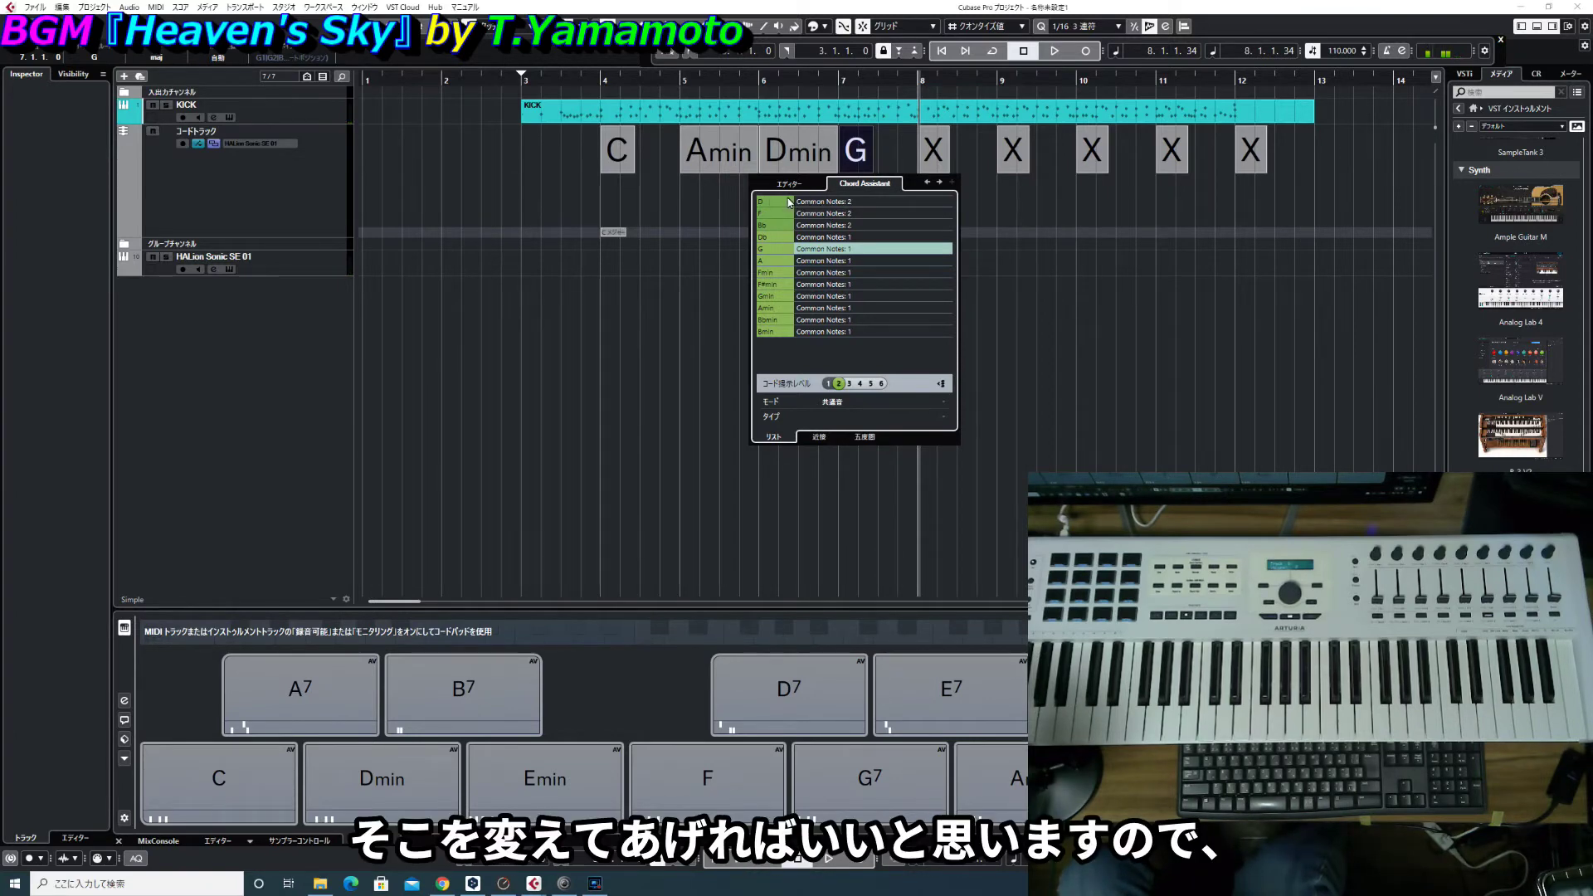
# - Turn on gap mode for the bar 5 event's chord suggestions and change that chord to F
pyautogui.click(730, 157)
pyautogui.click(731, 159)
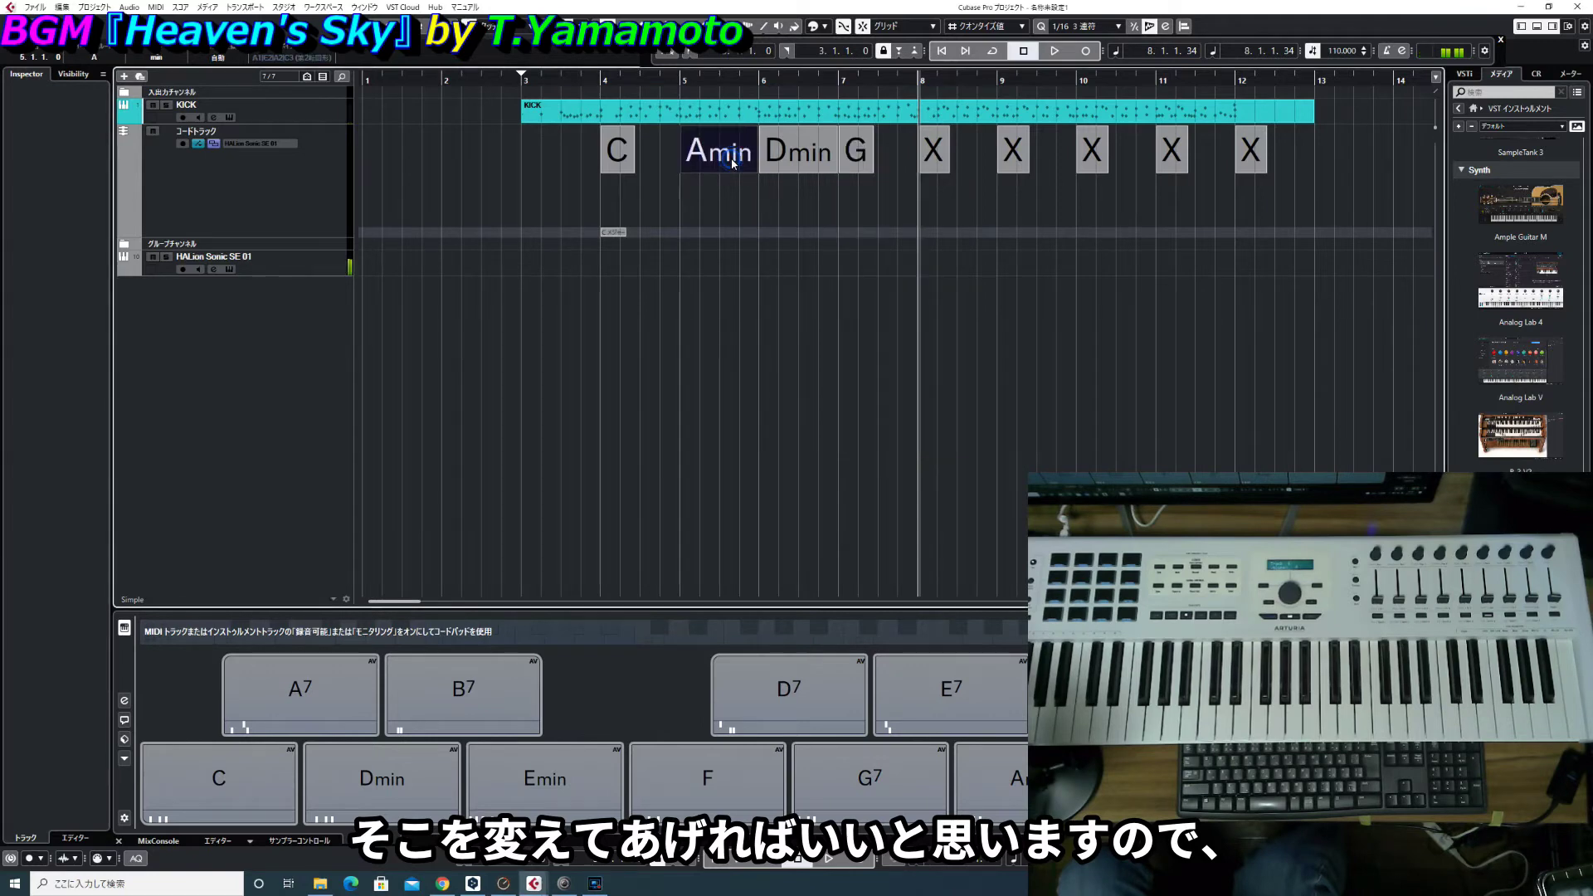
pyautogui.doubleClick(712, 161)
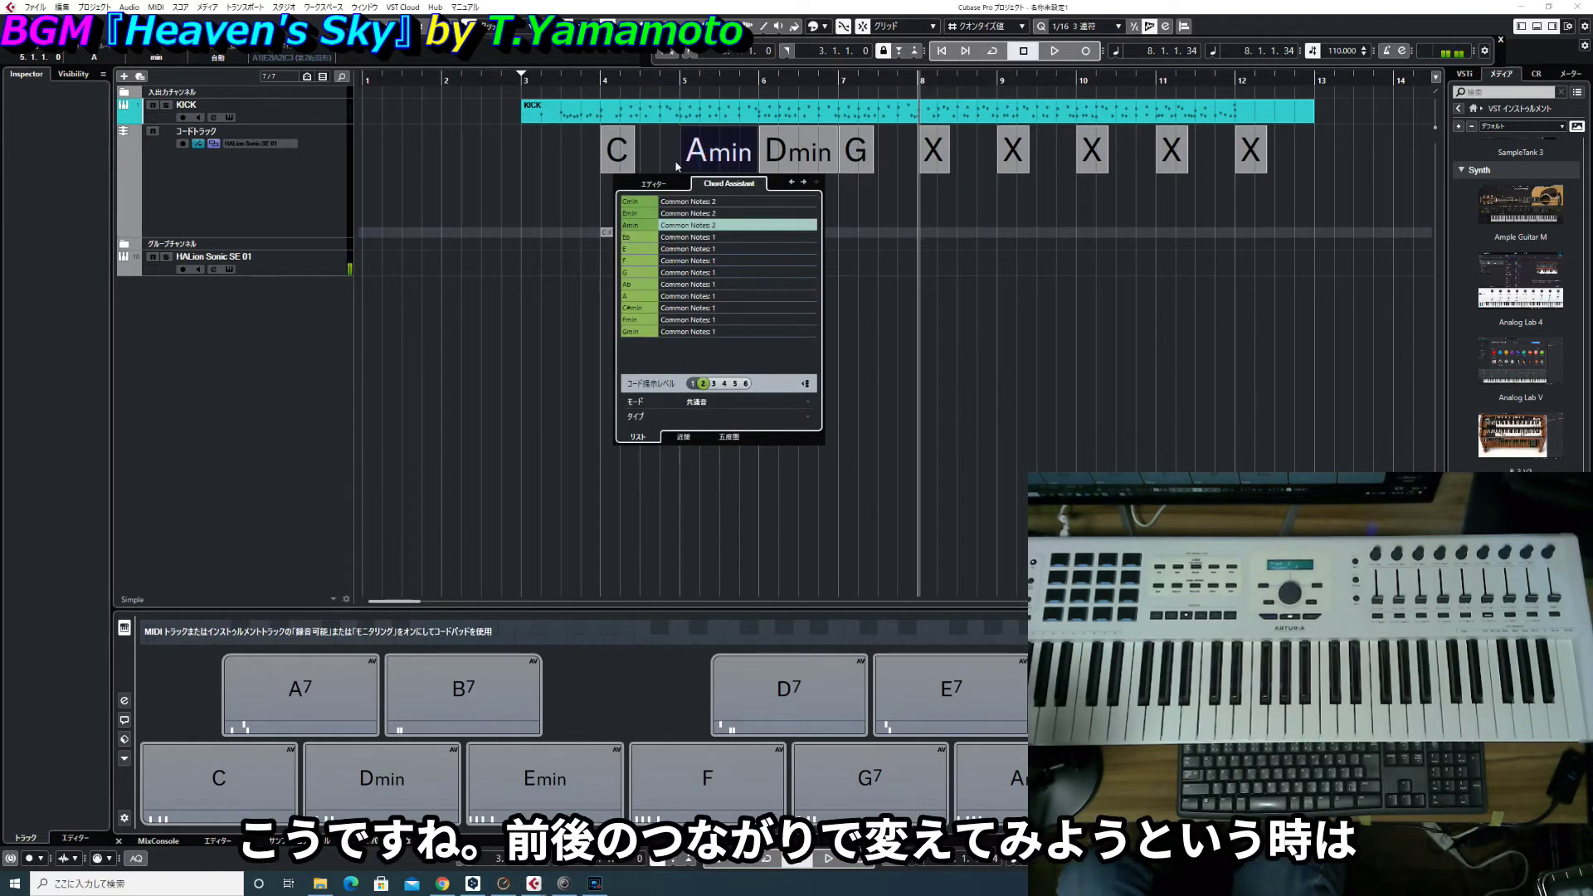
pyautogui.click(809, 385)
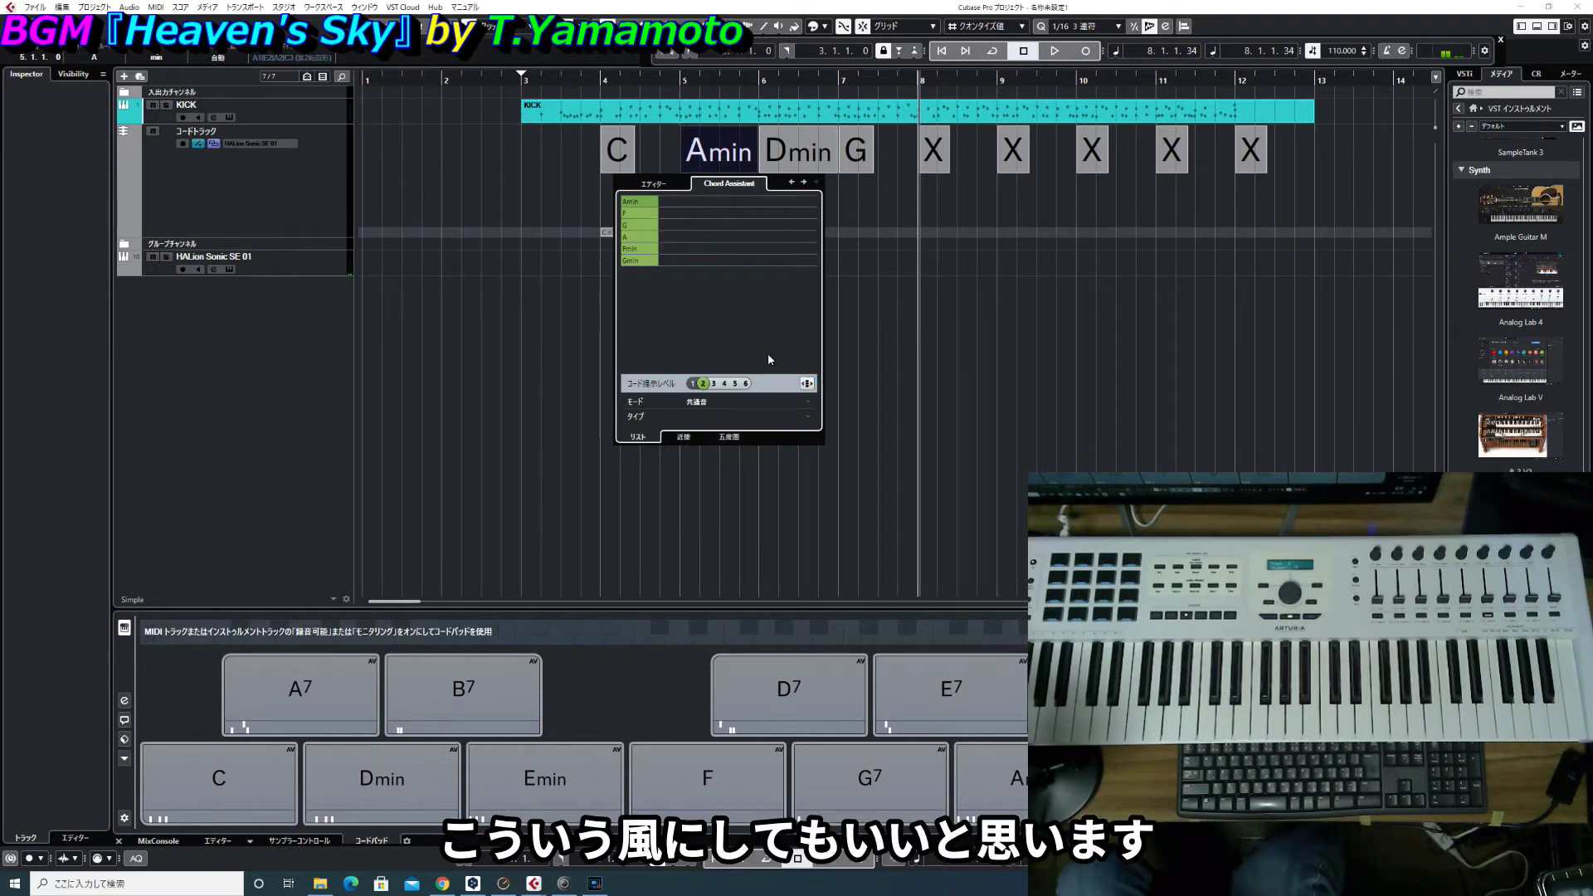
pyautogui.click(638, 214)
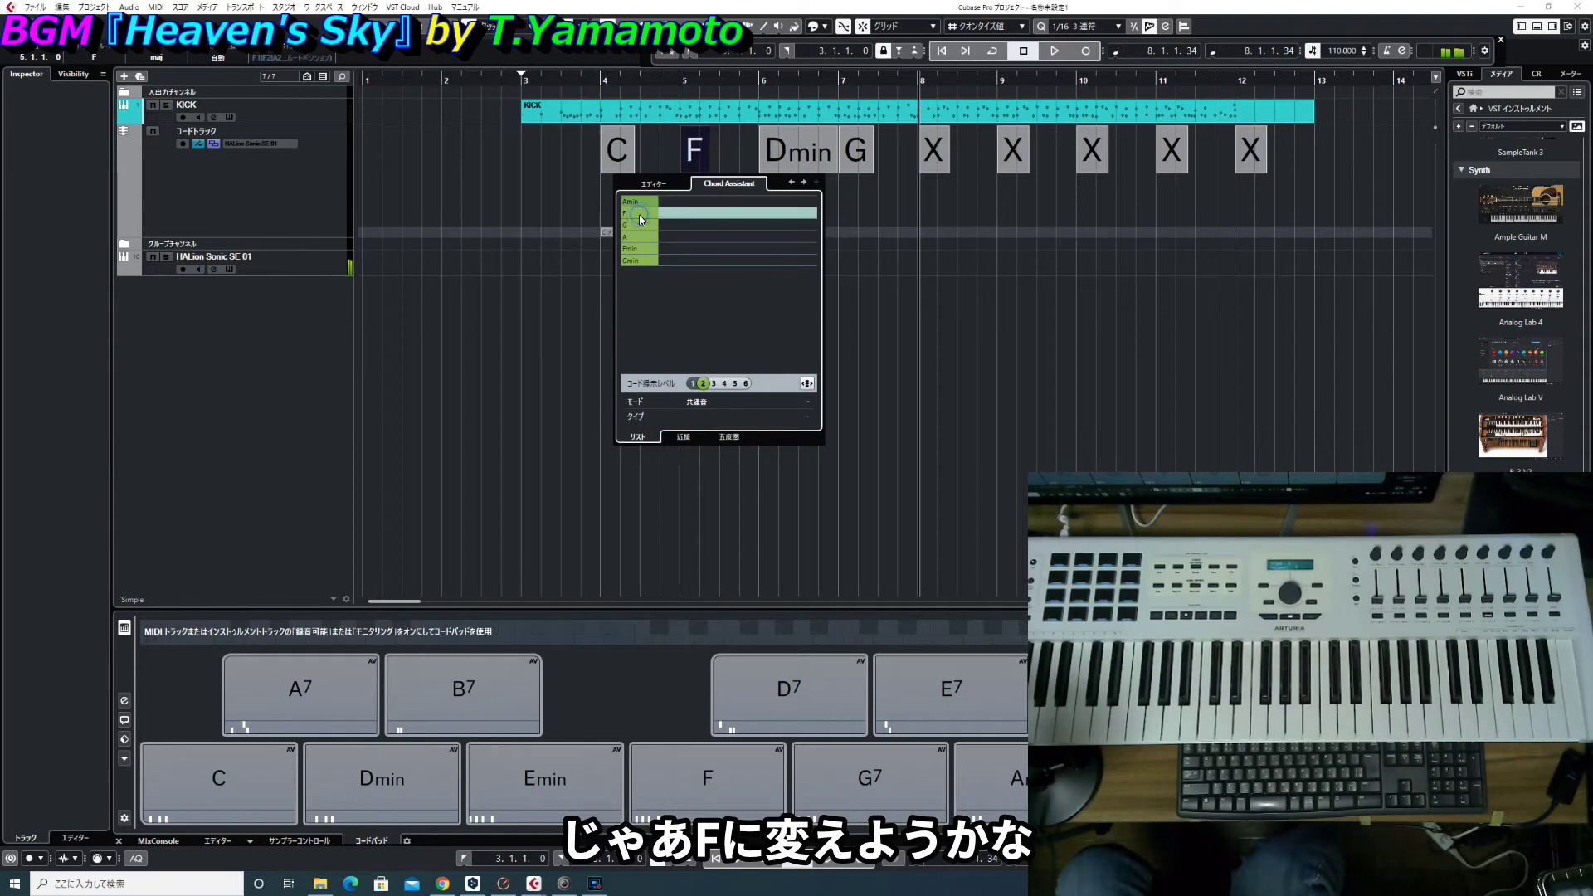
# - Change the bar 6 chord to the suggested B♭ and play the revised progression back
pyautogui.doubleClick(785, 152)
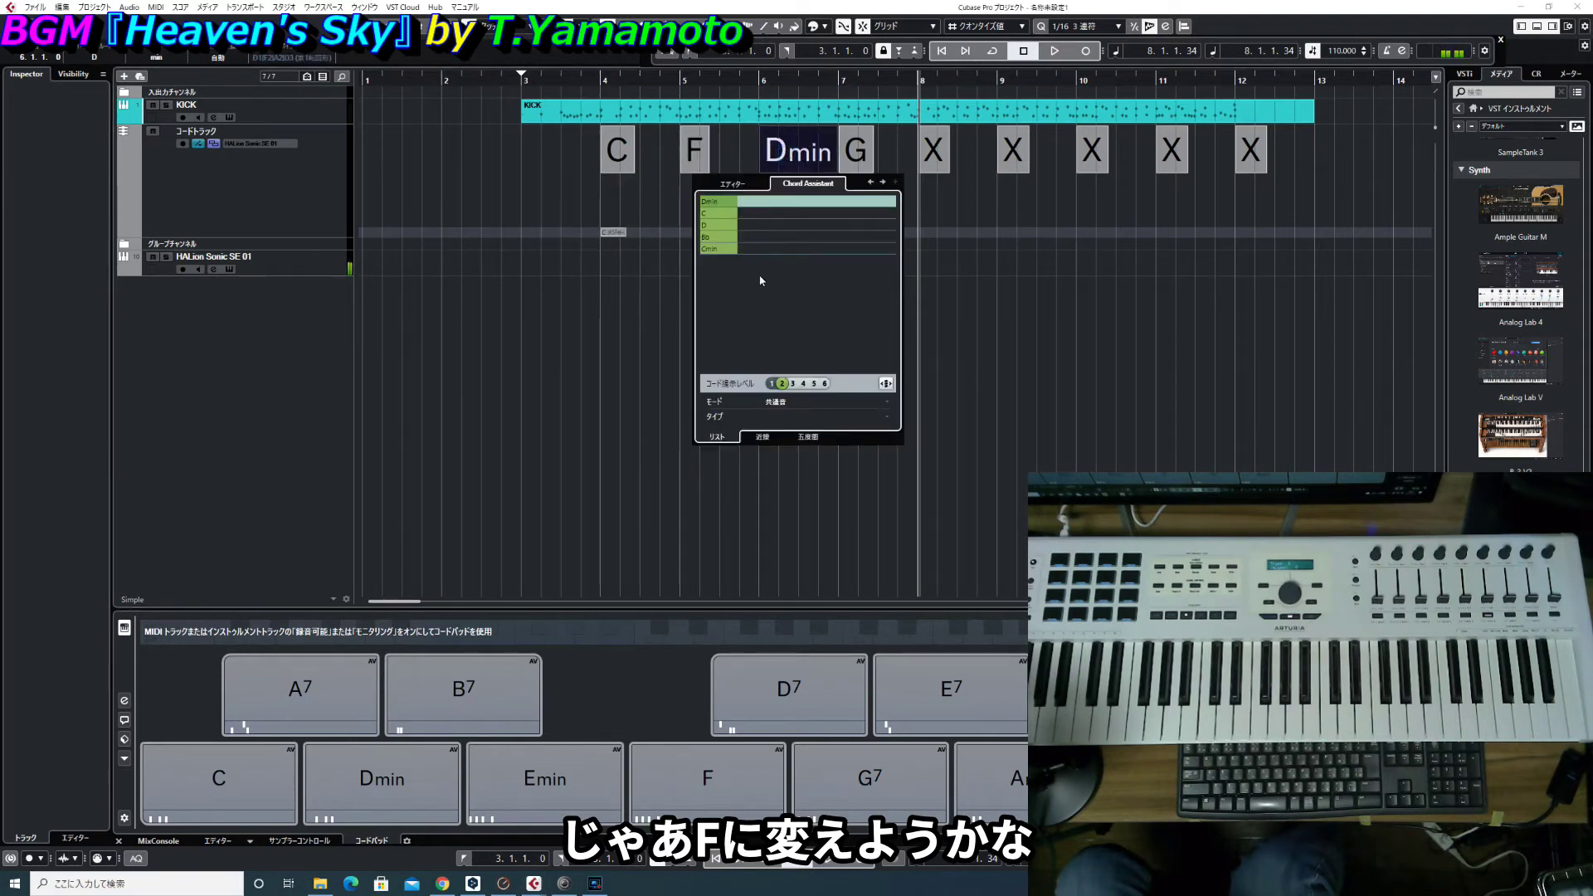
pyautogui.click(718, 239)
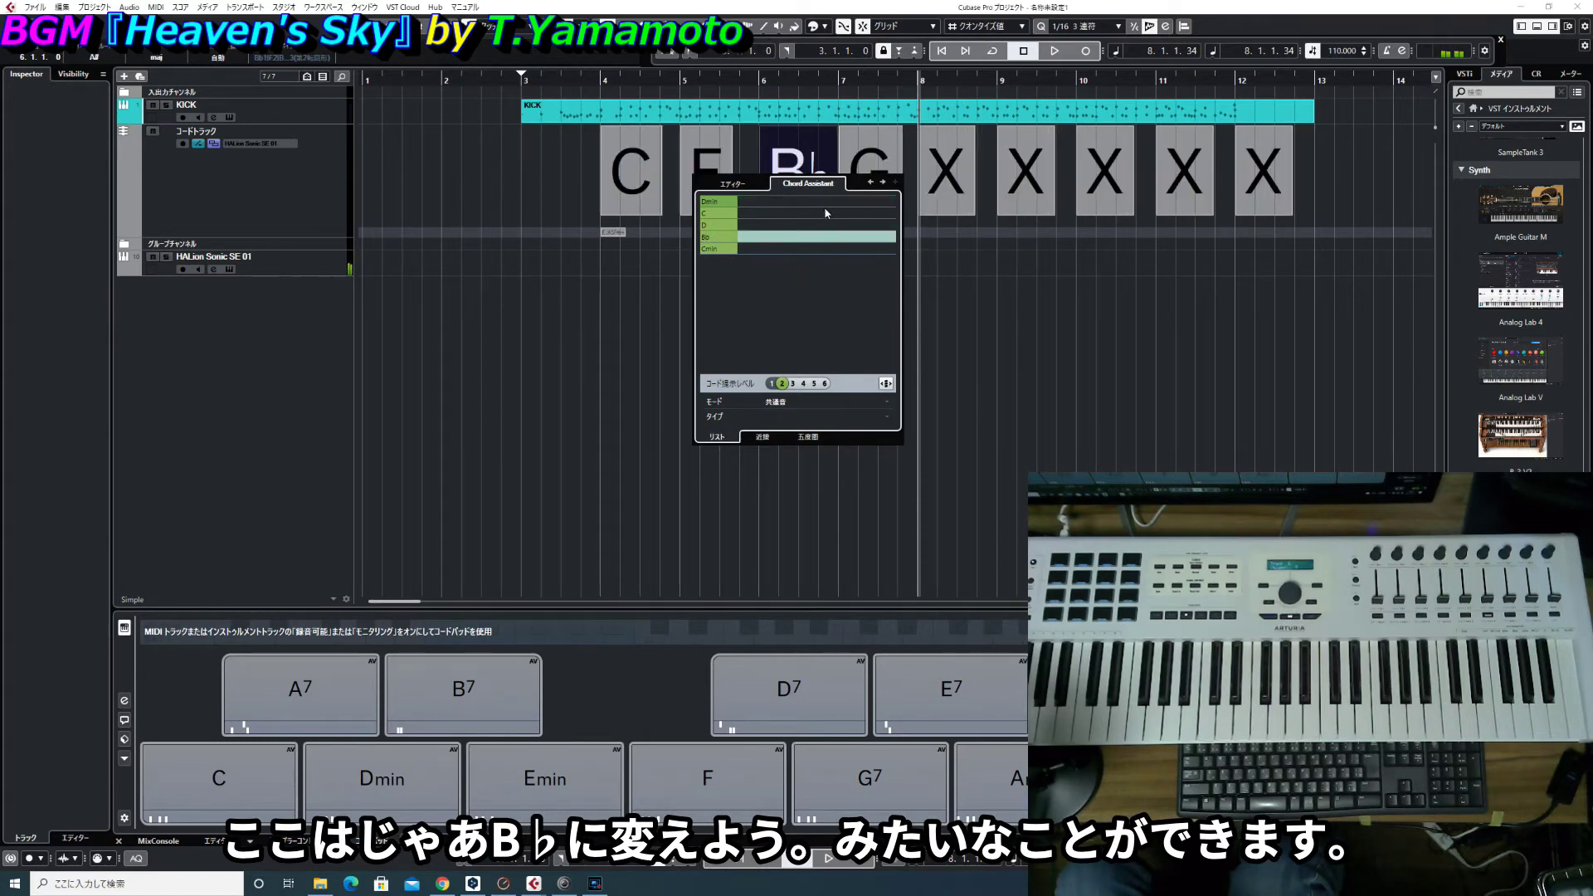
pyautogui.click(733, 183)
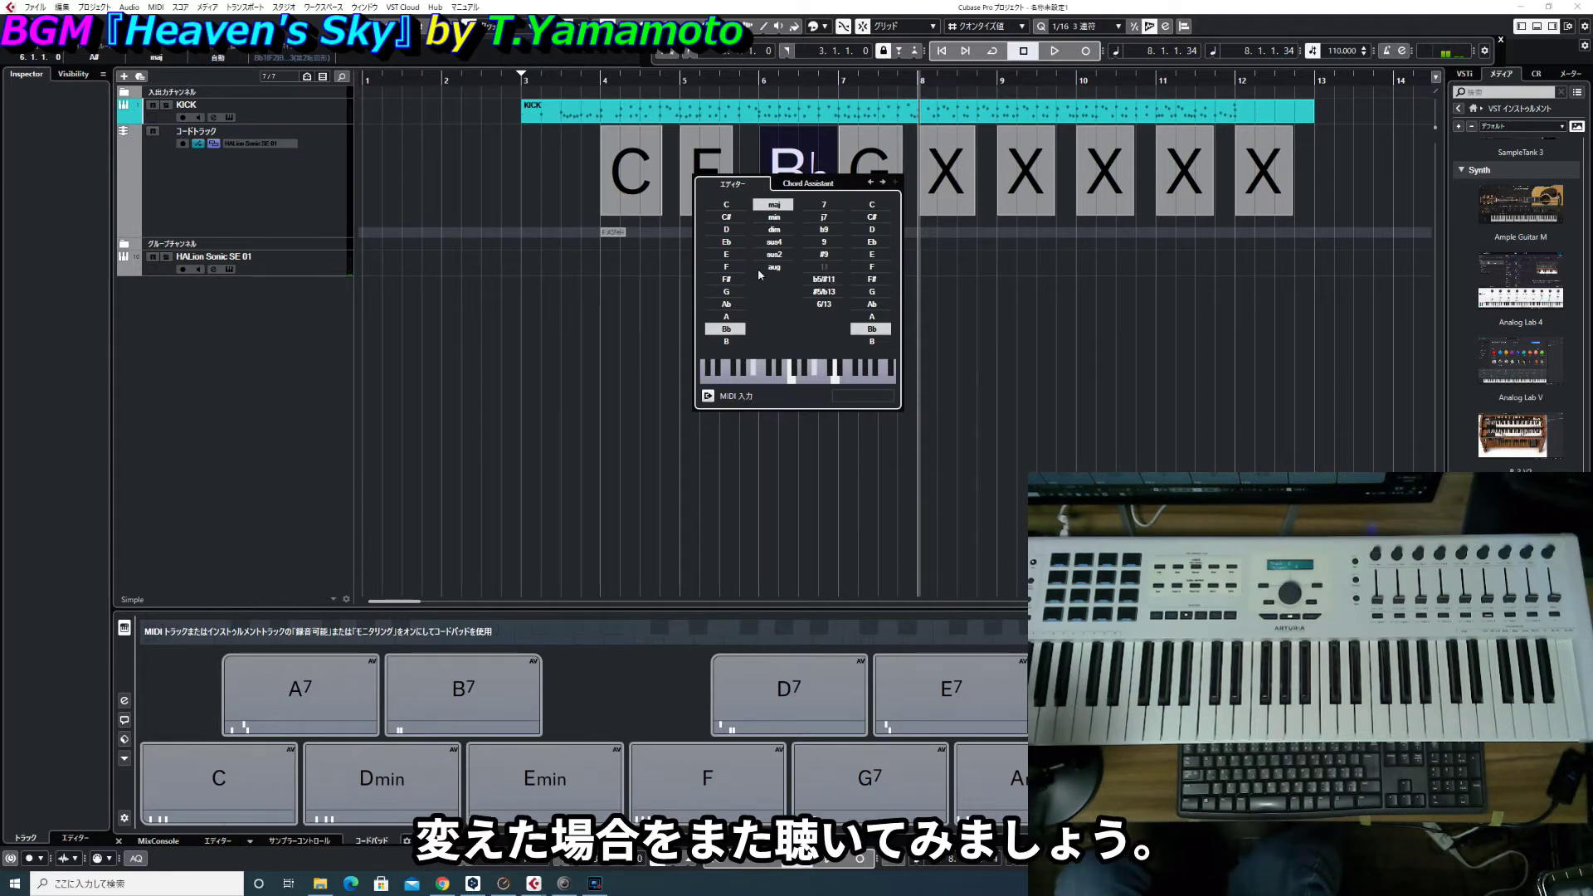
pyautogui.press('space')
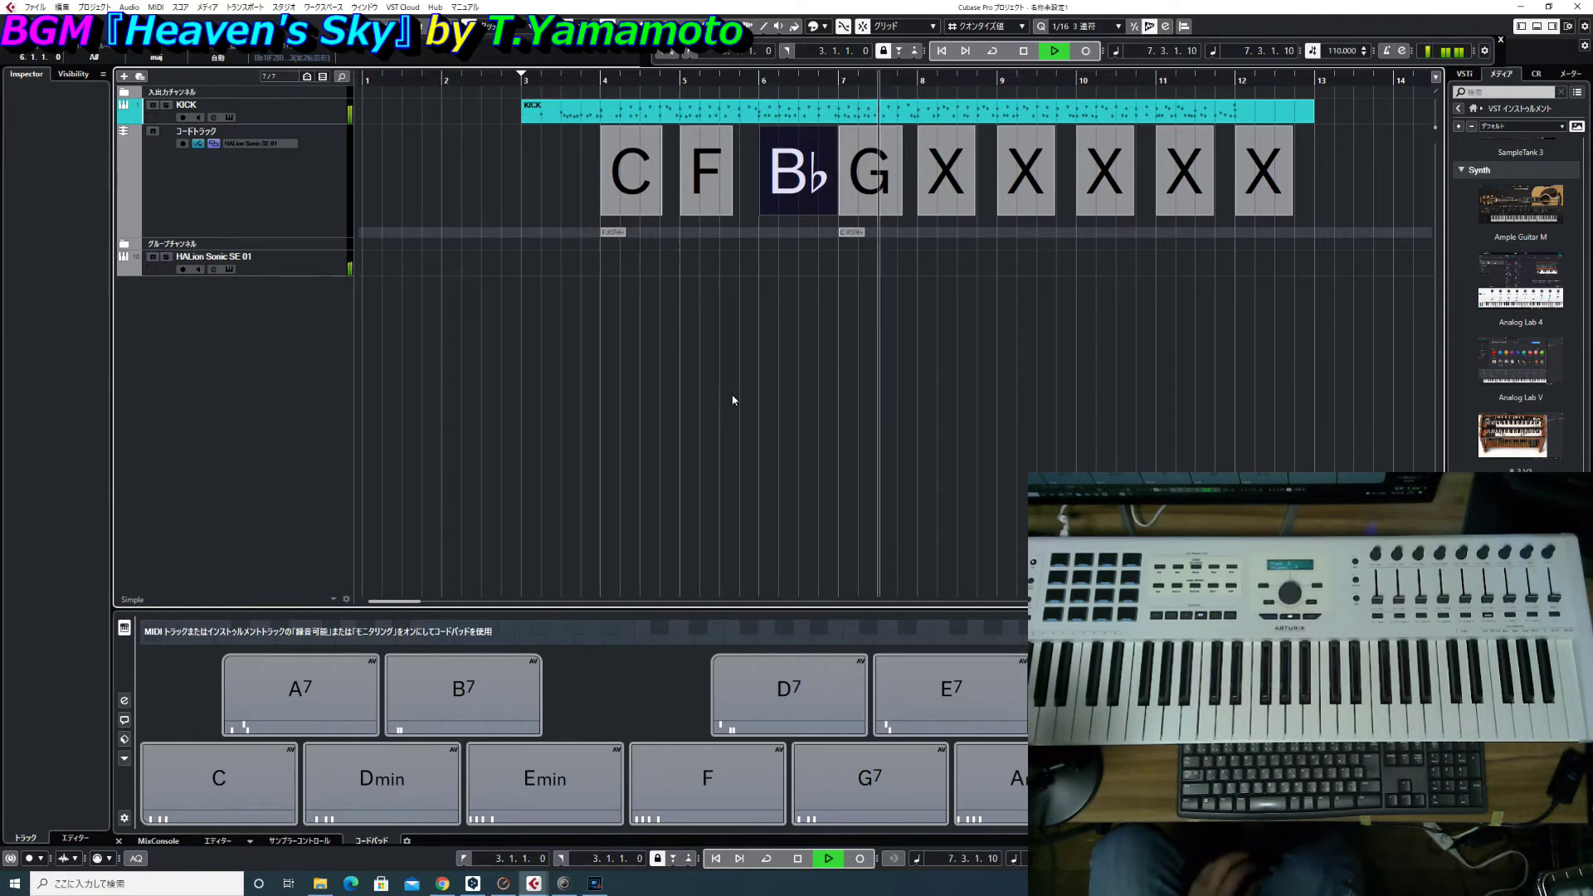
pyautogui.press('space')
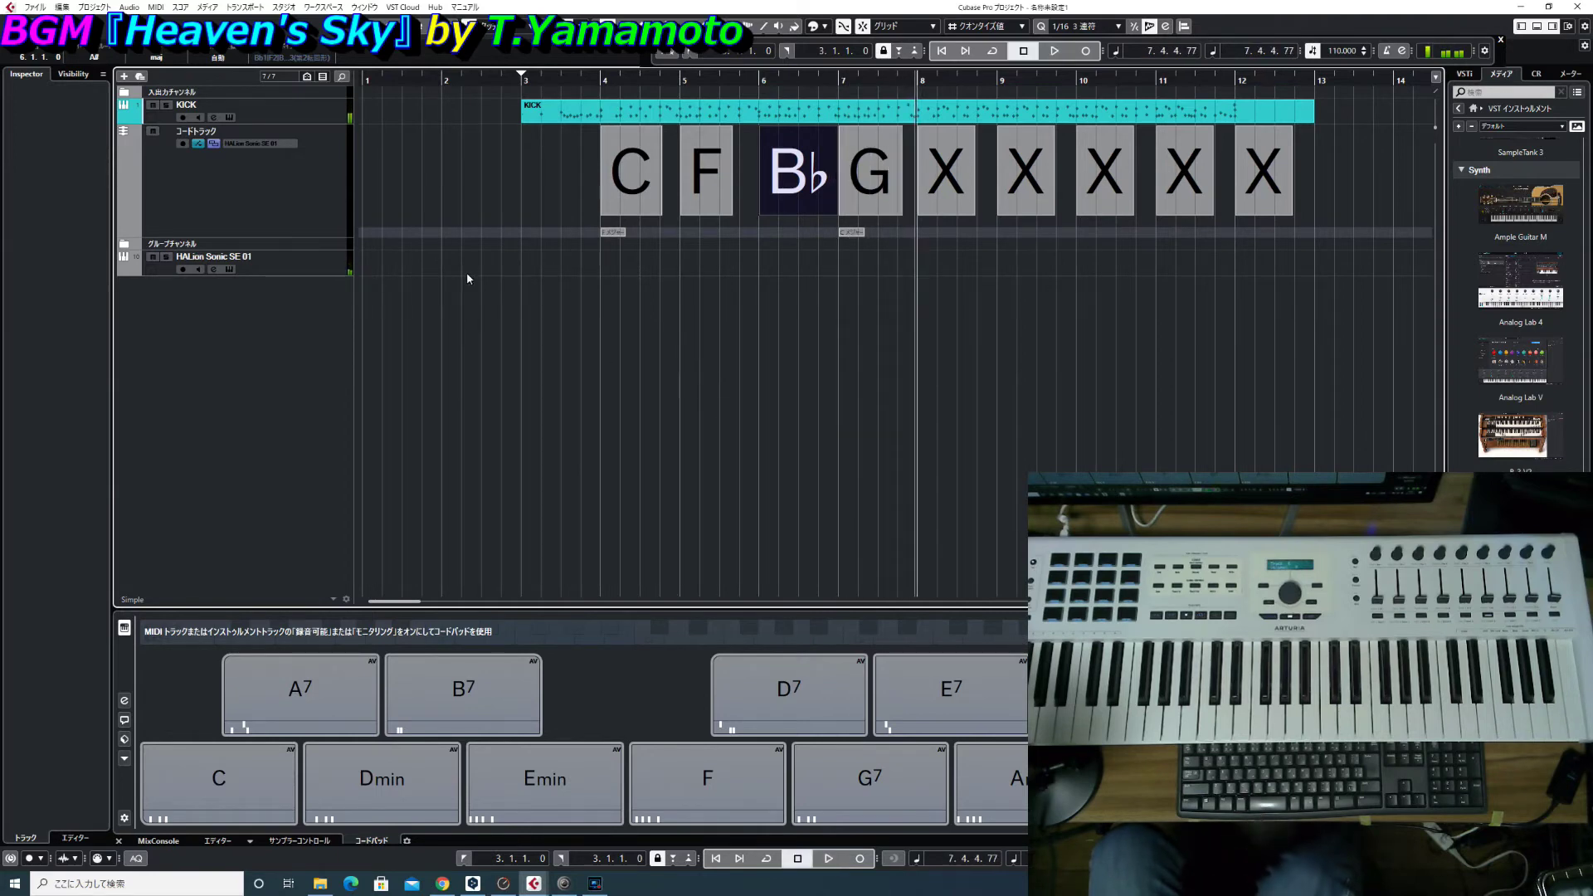
# - Convert all chord events from bar 4 to bar 12 into MIDI parts on the HALion Sonic SE 01 track, and open the first part
pyautogui.click(328, 213)
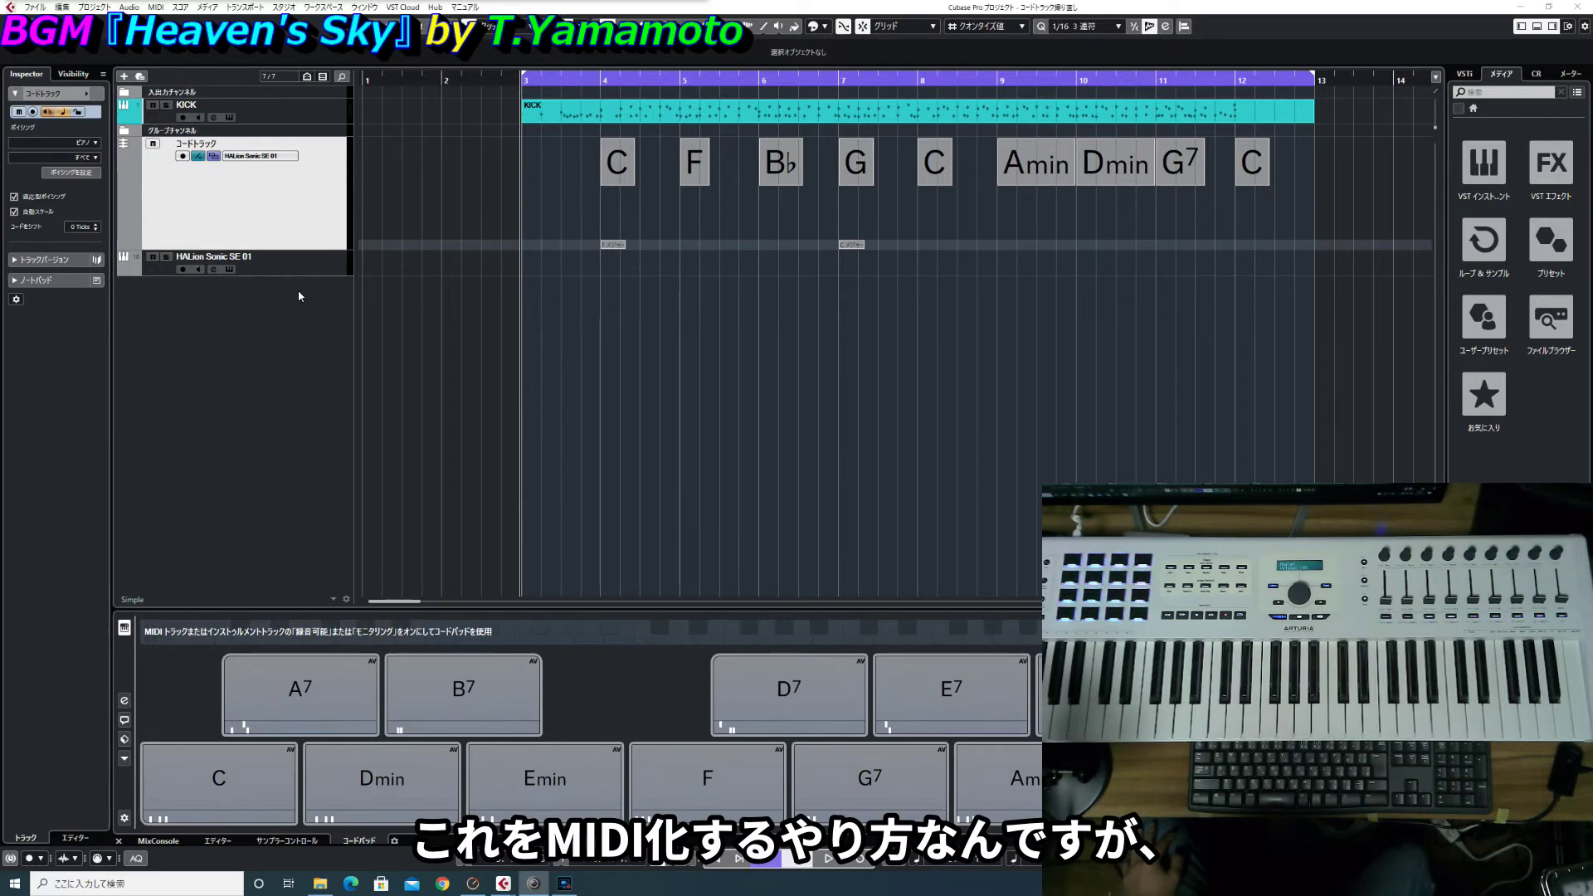
pyautogui.moveTo(576, 198); pyautogui.dragTo(1299, 176)
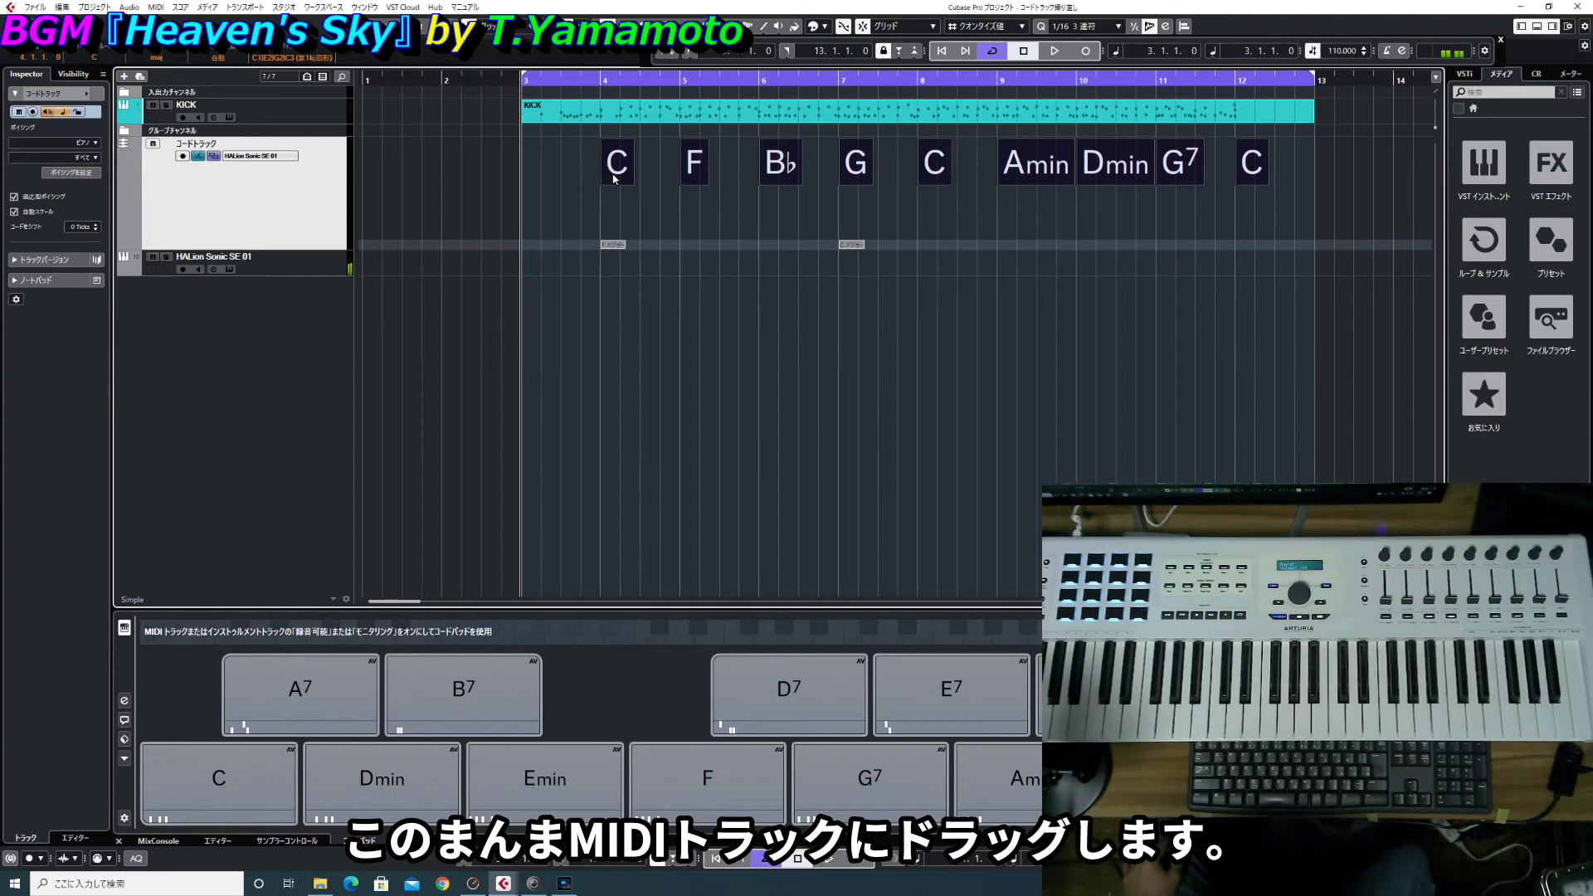
pyautogui.moveTo(614, 176); pyautogui.dragTo(614, 275)
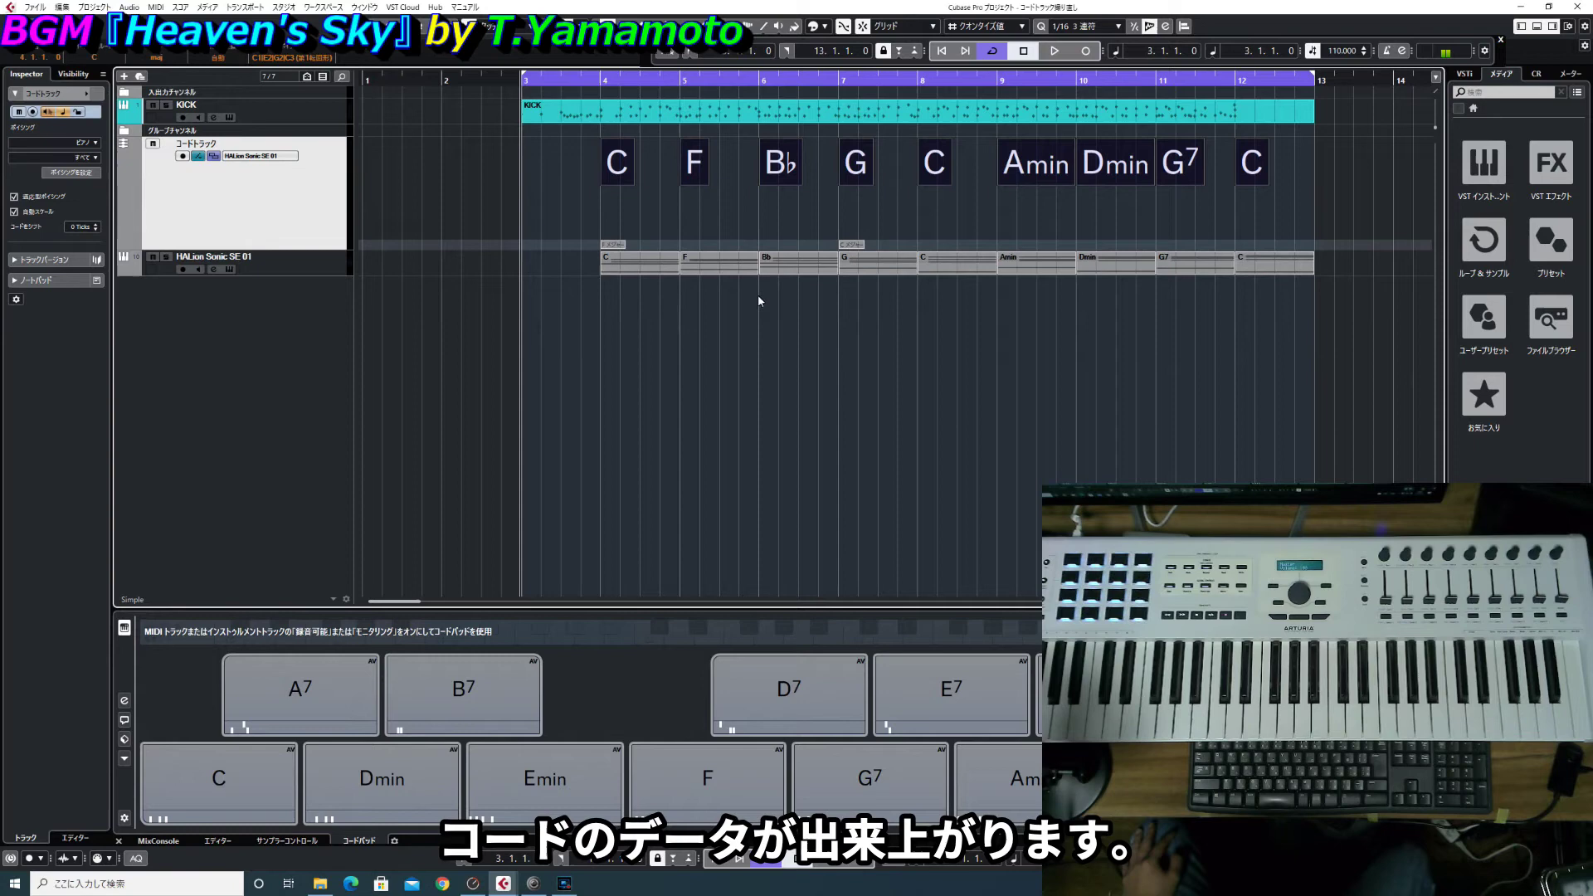
pyautogui.doubleClick(639, 269)
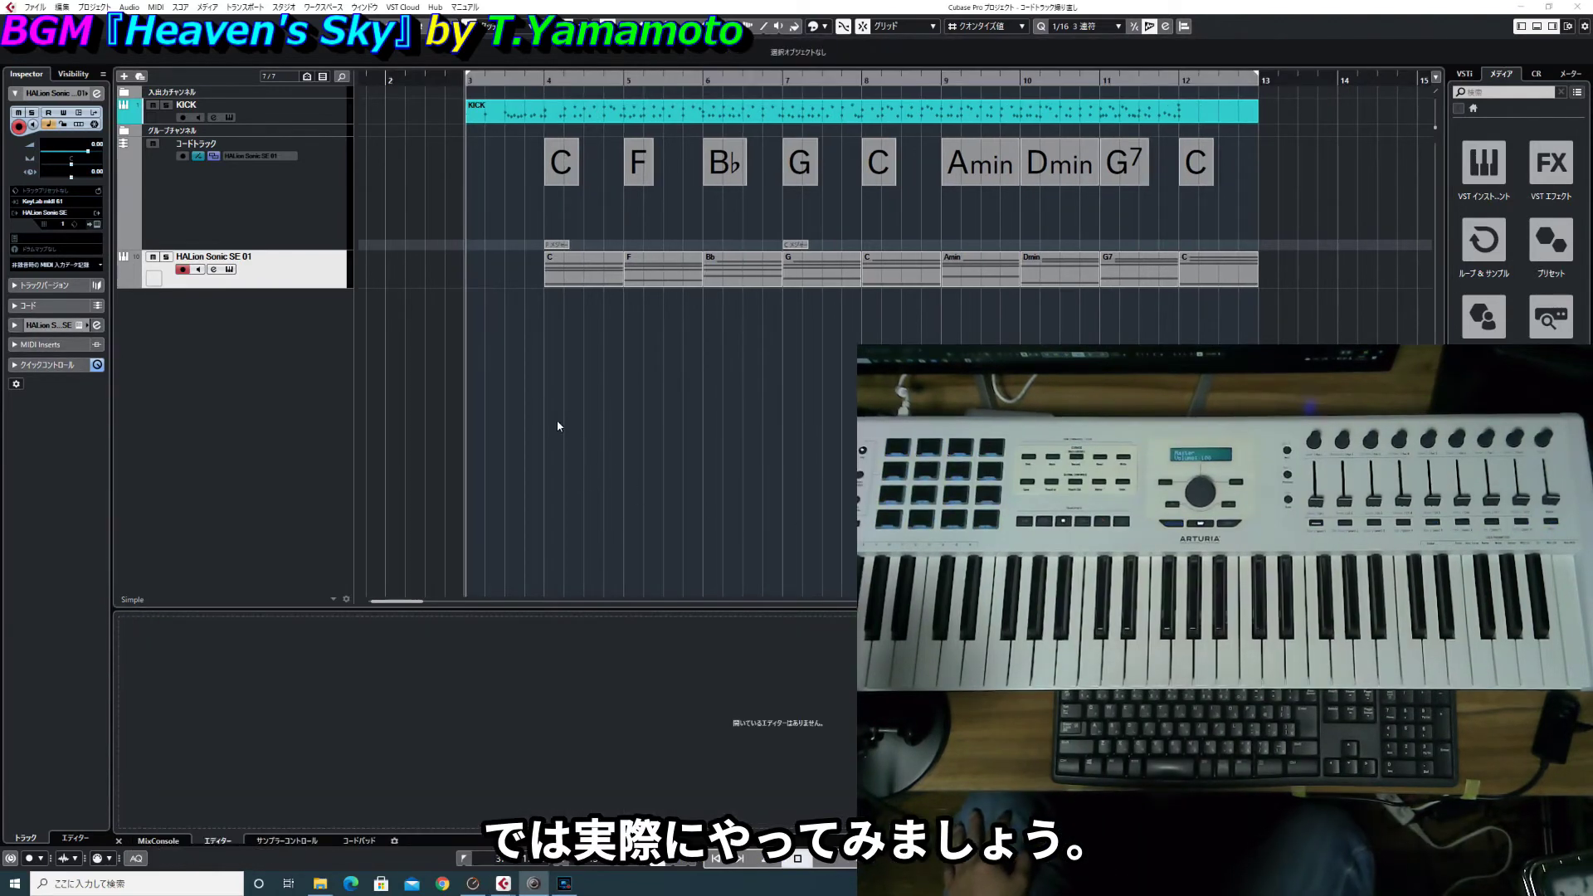
# - Delete all chord parts from the HALion Sonic SE 01 track and set its live input to Chords (コード)
pyautogui.moveTo(519, 302); pyautogui.dragTo(1311, 270)
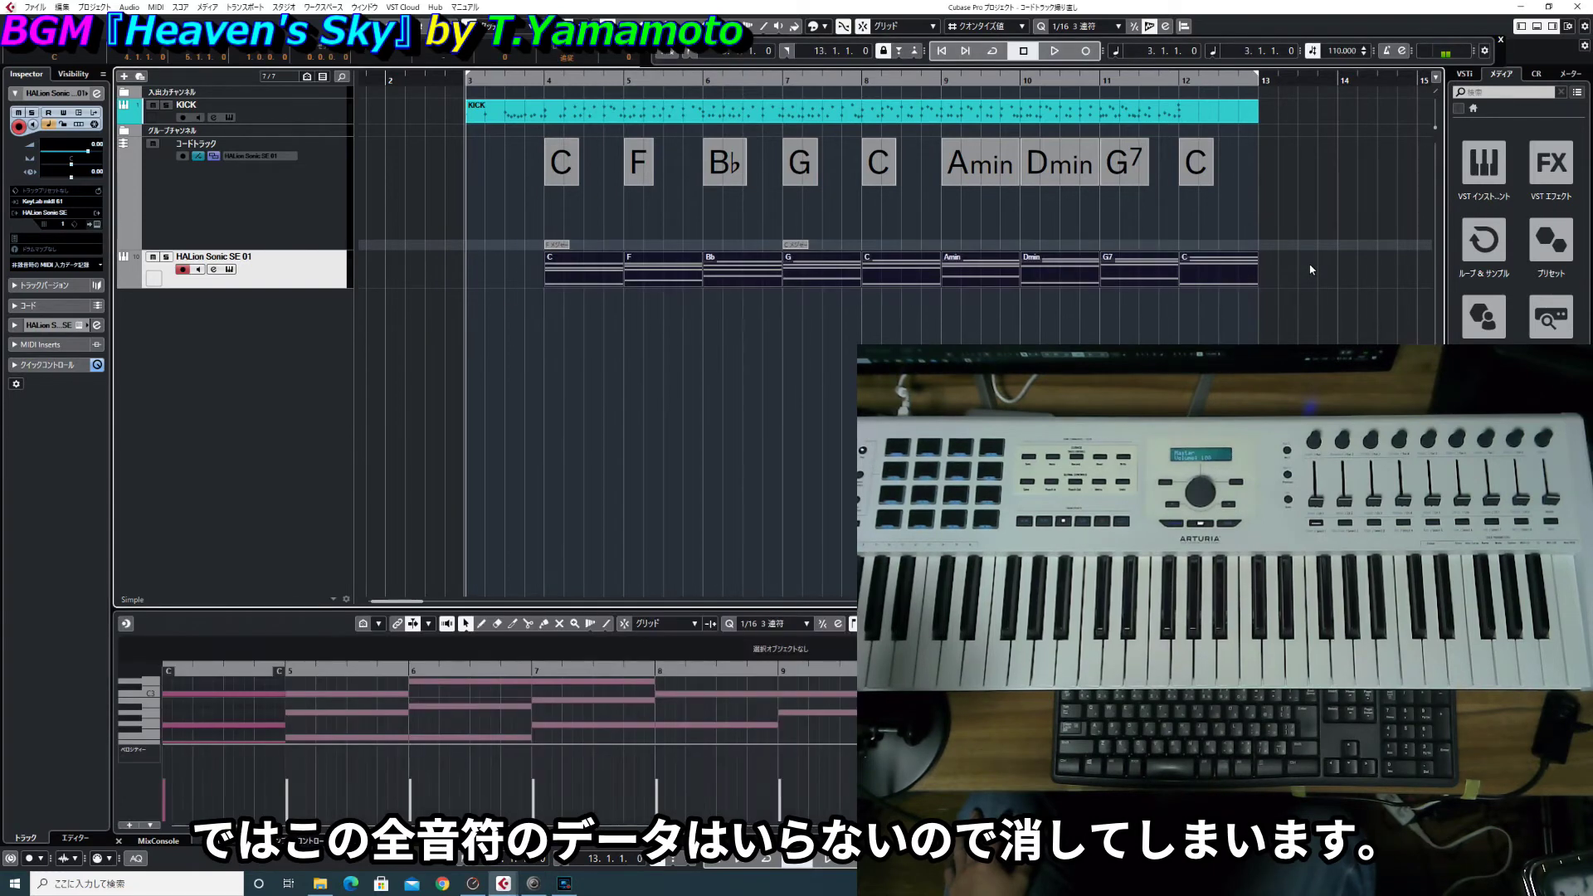
pyautogui.press('Delete')
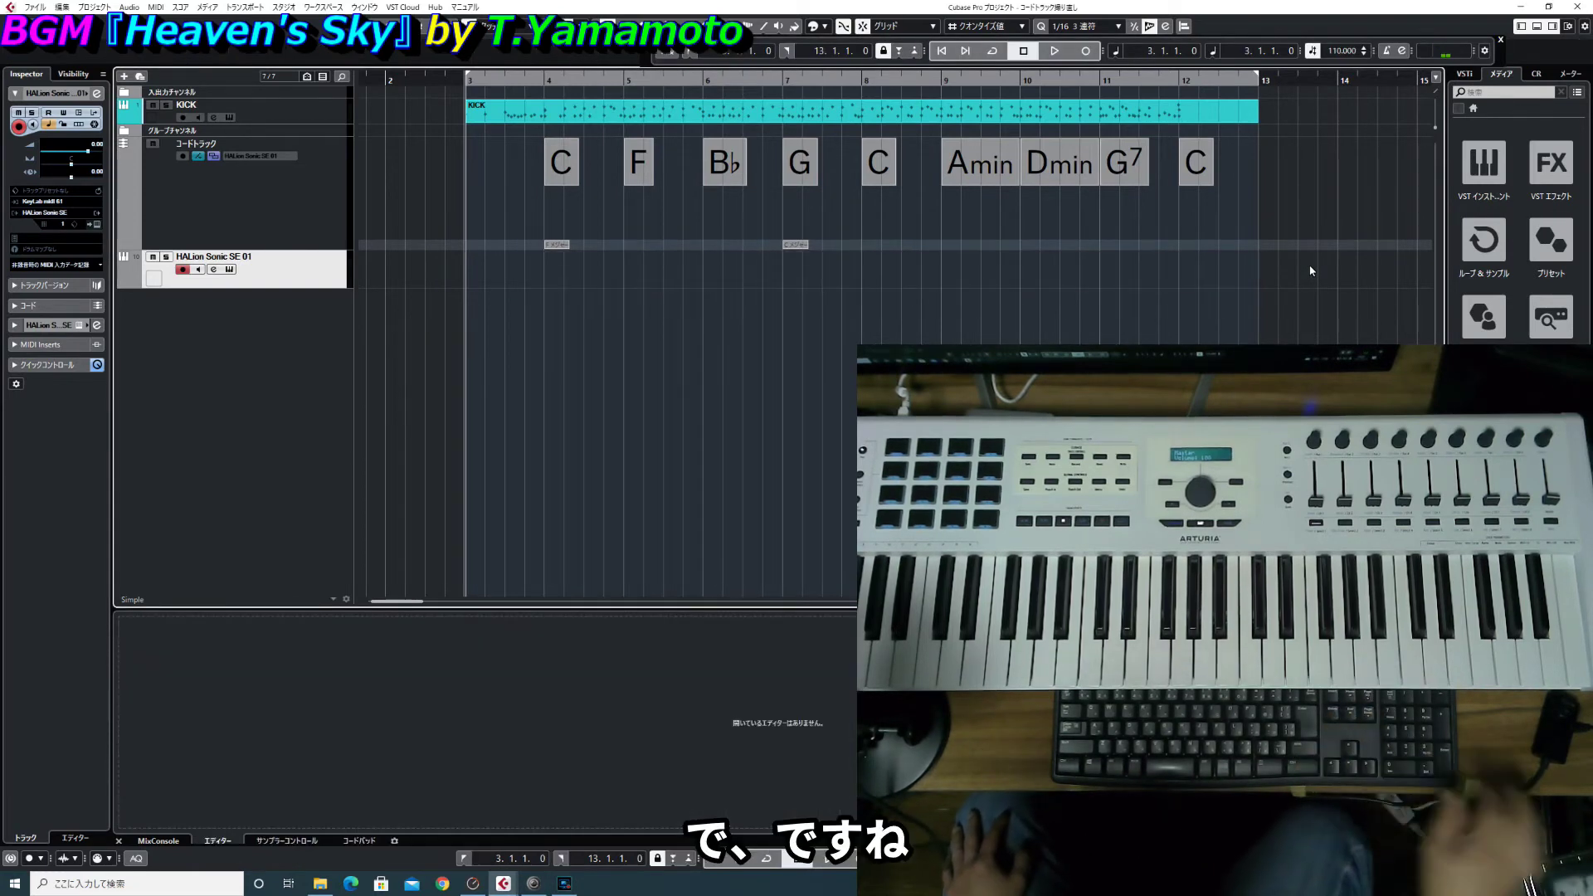
pyautogui.click(17, 307)
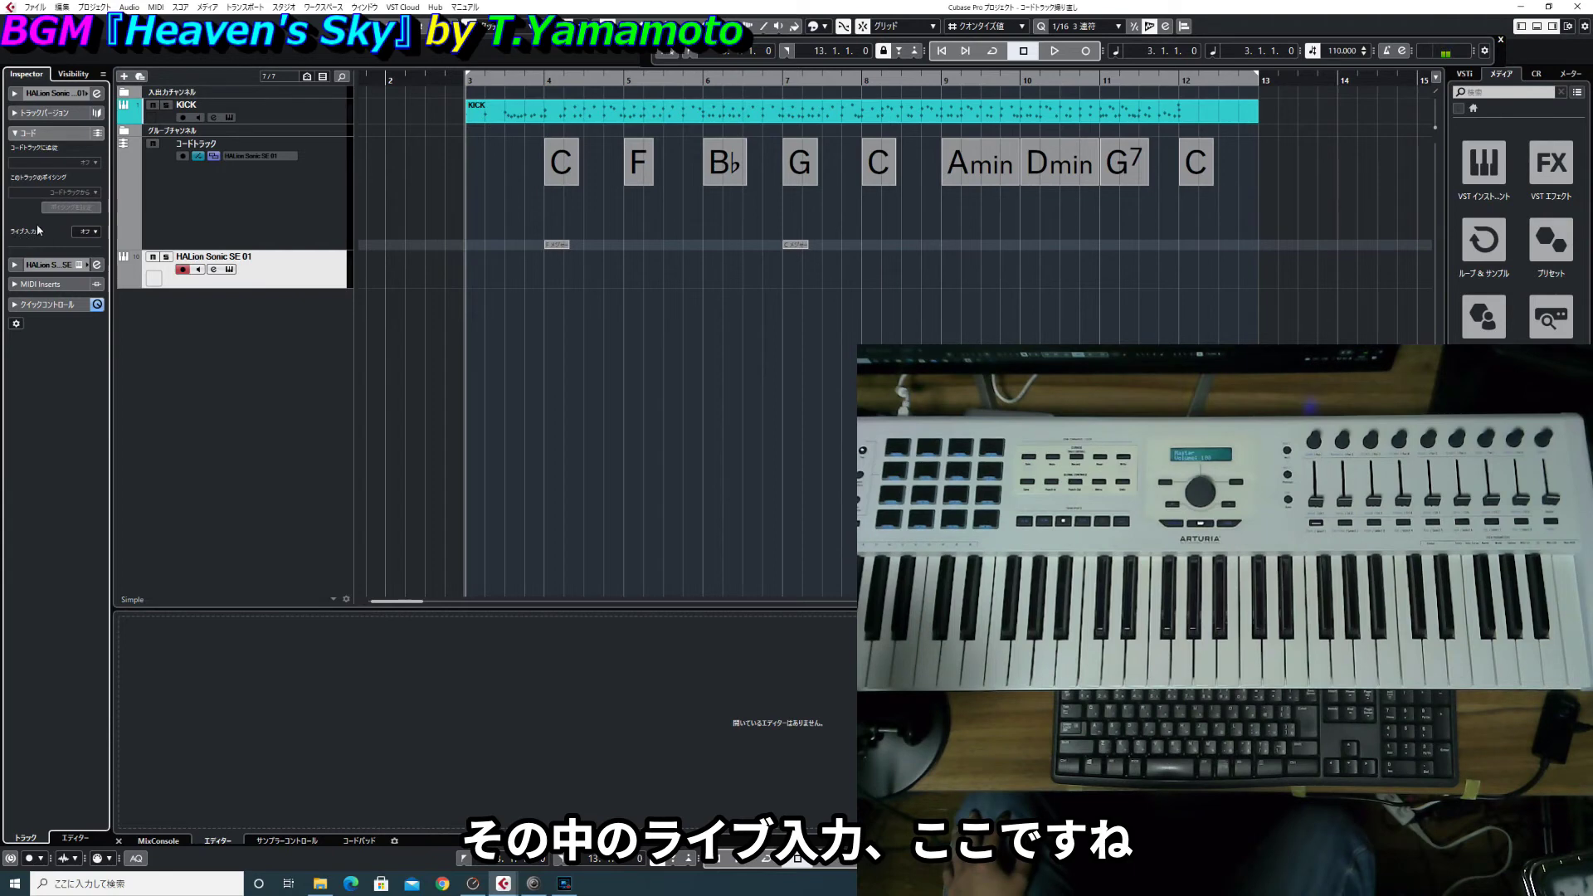
pyautogui.click(92, 234)
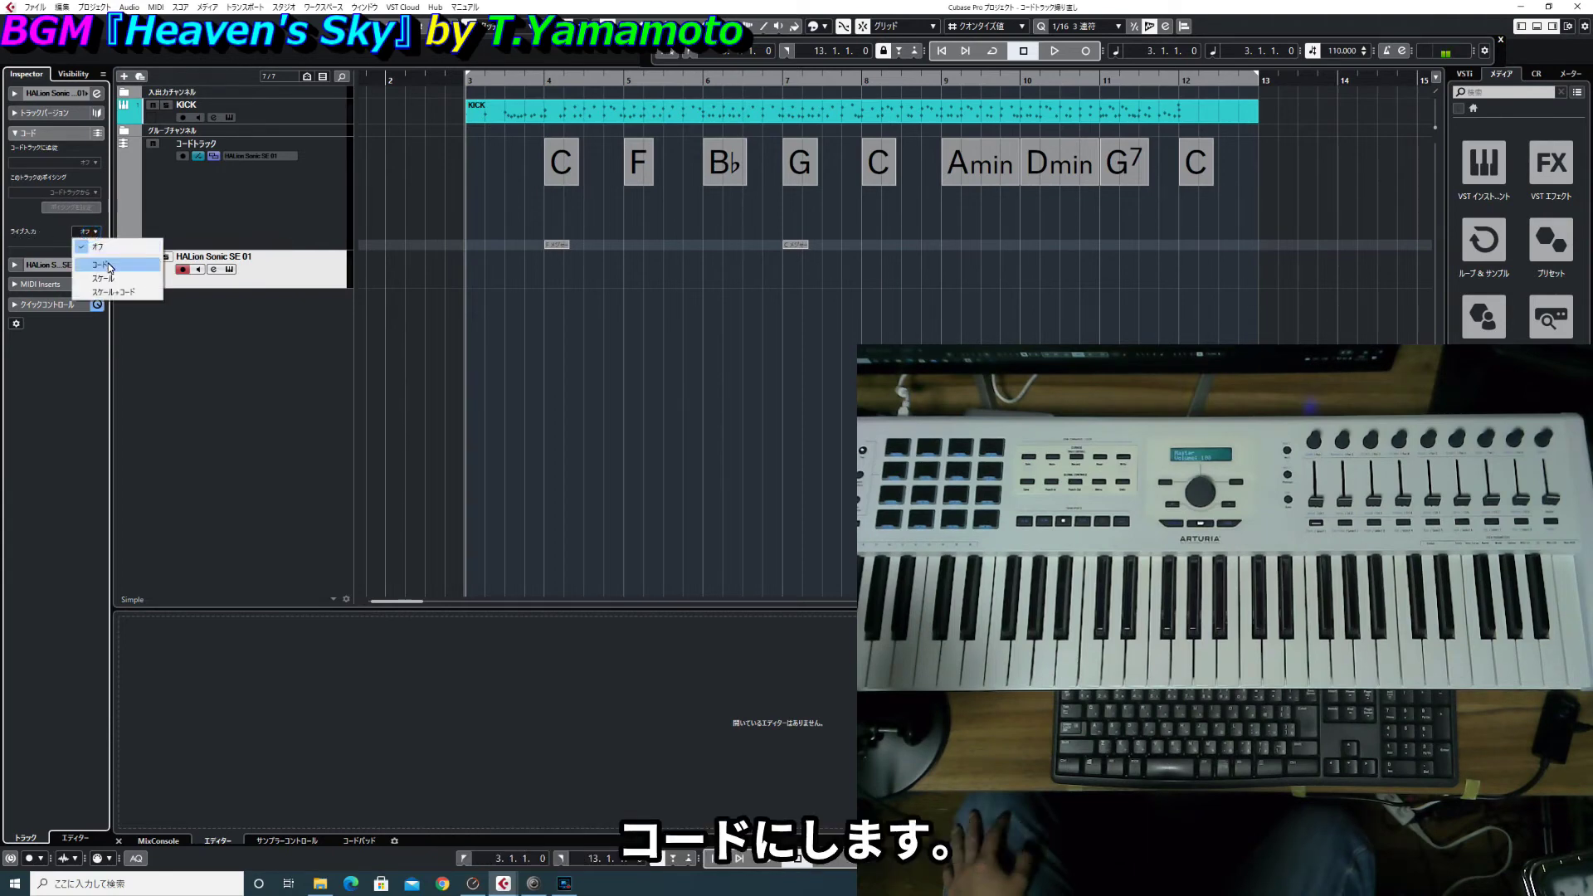
pyautogui.click(88, 259)
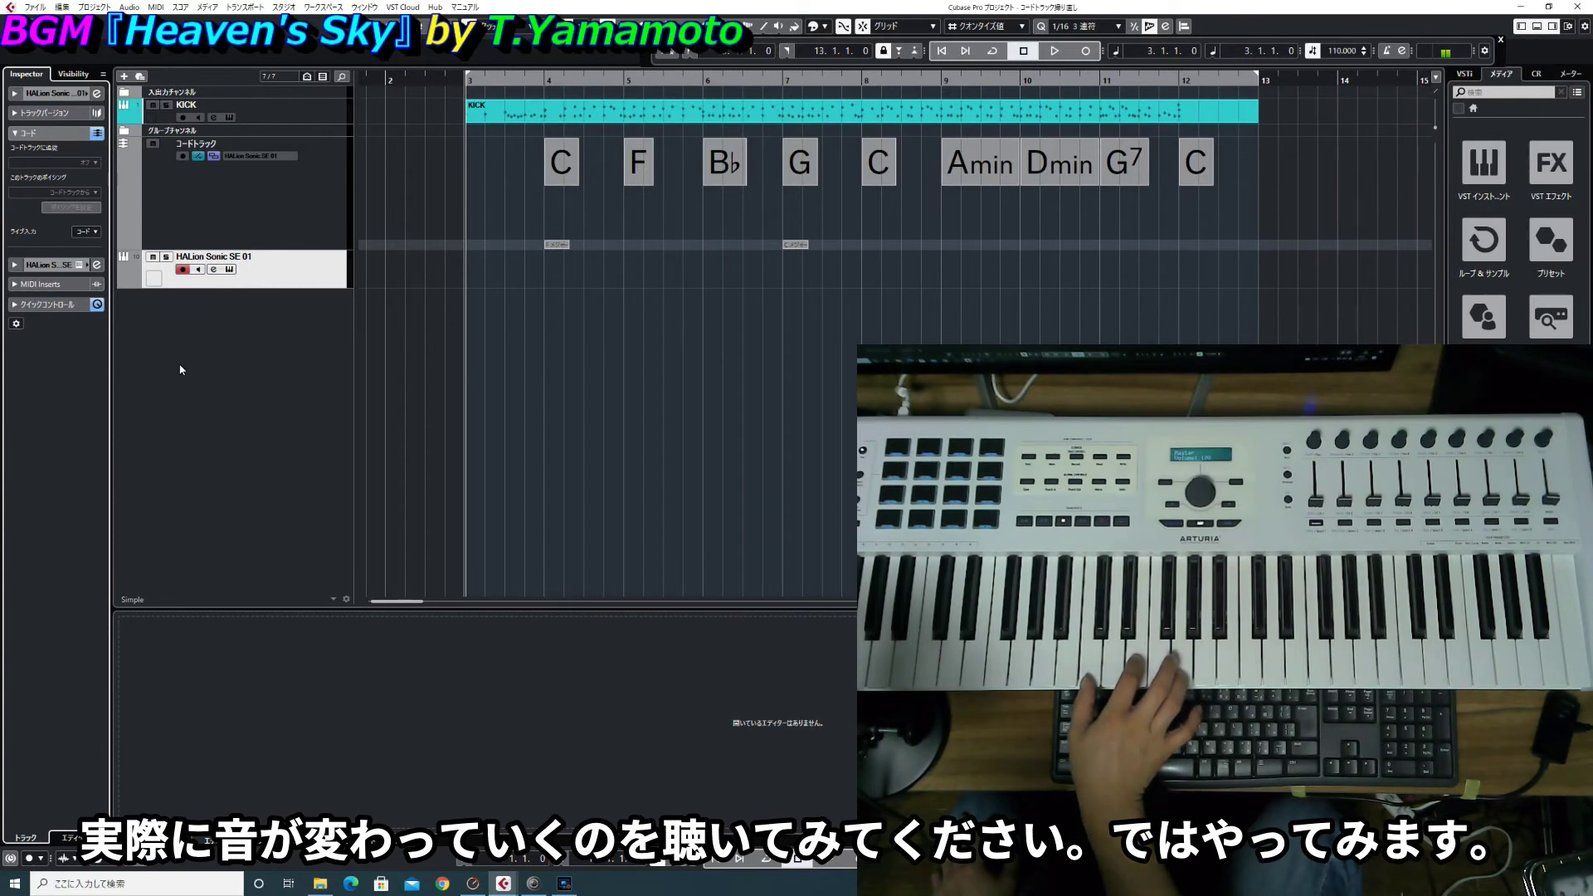
# - Play the project back to audition the live input following the chord track and the recorded keyboard parts
pyautogui.press('space')
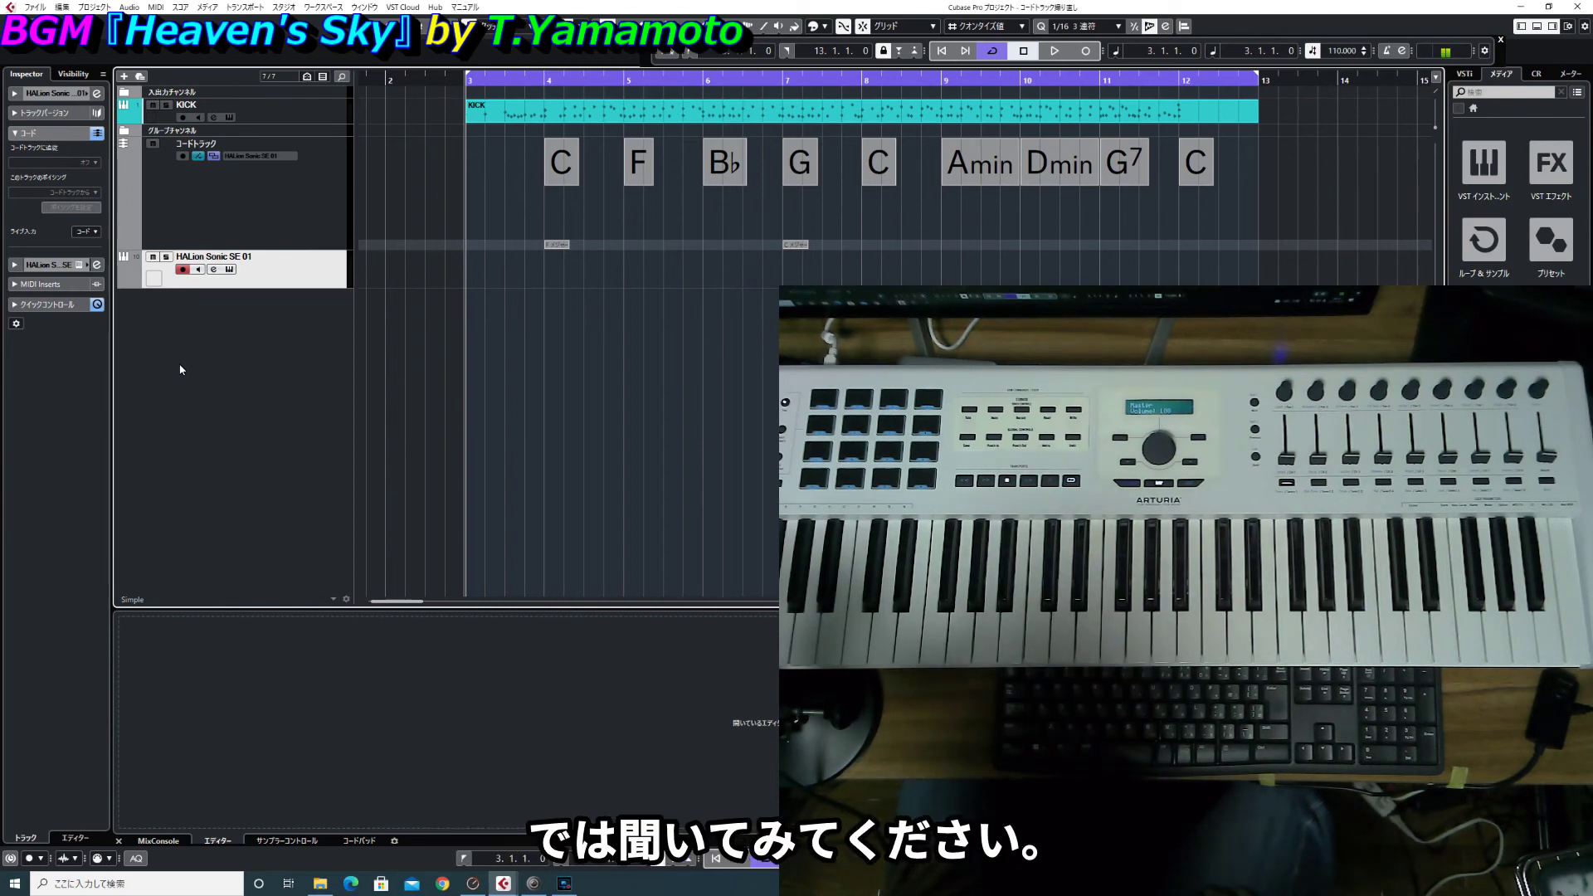
pyautogui.press('space')
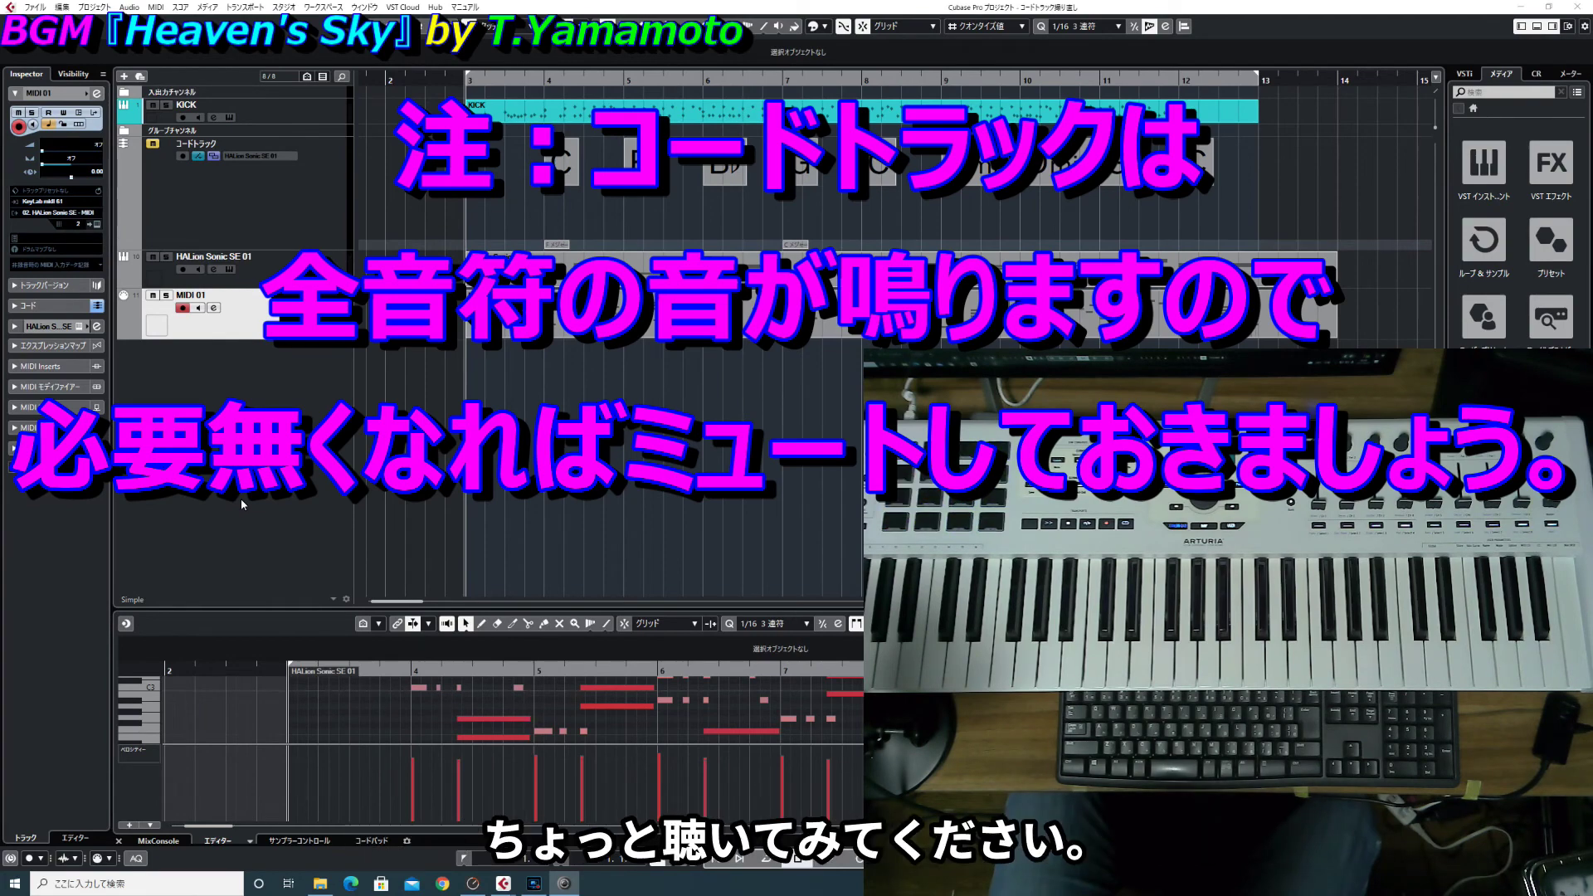
pyautogui.press('space')
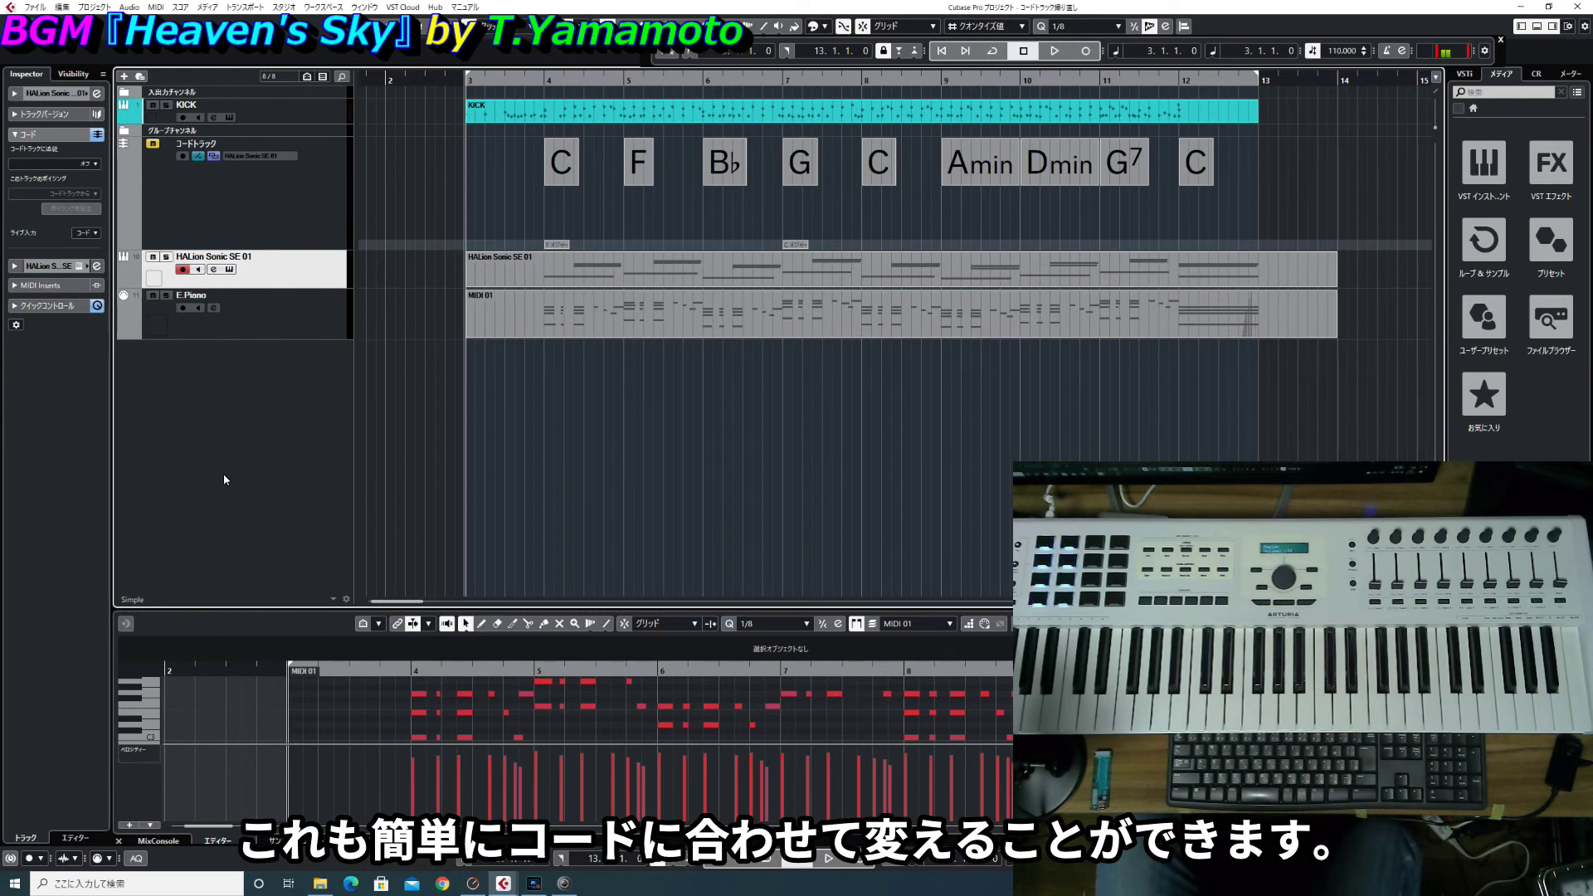
# - Set the HALion Sonic SE 01 track to follow the chord track by Chords (コード), using direct follow (直接追従)
pyautogui.click(286, 278)
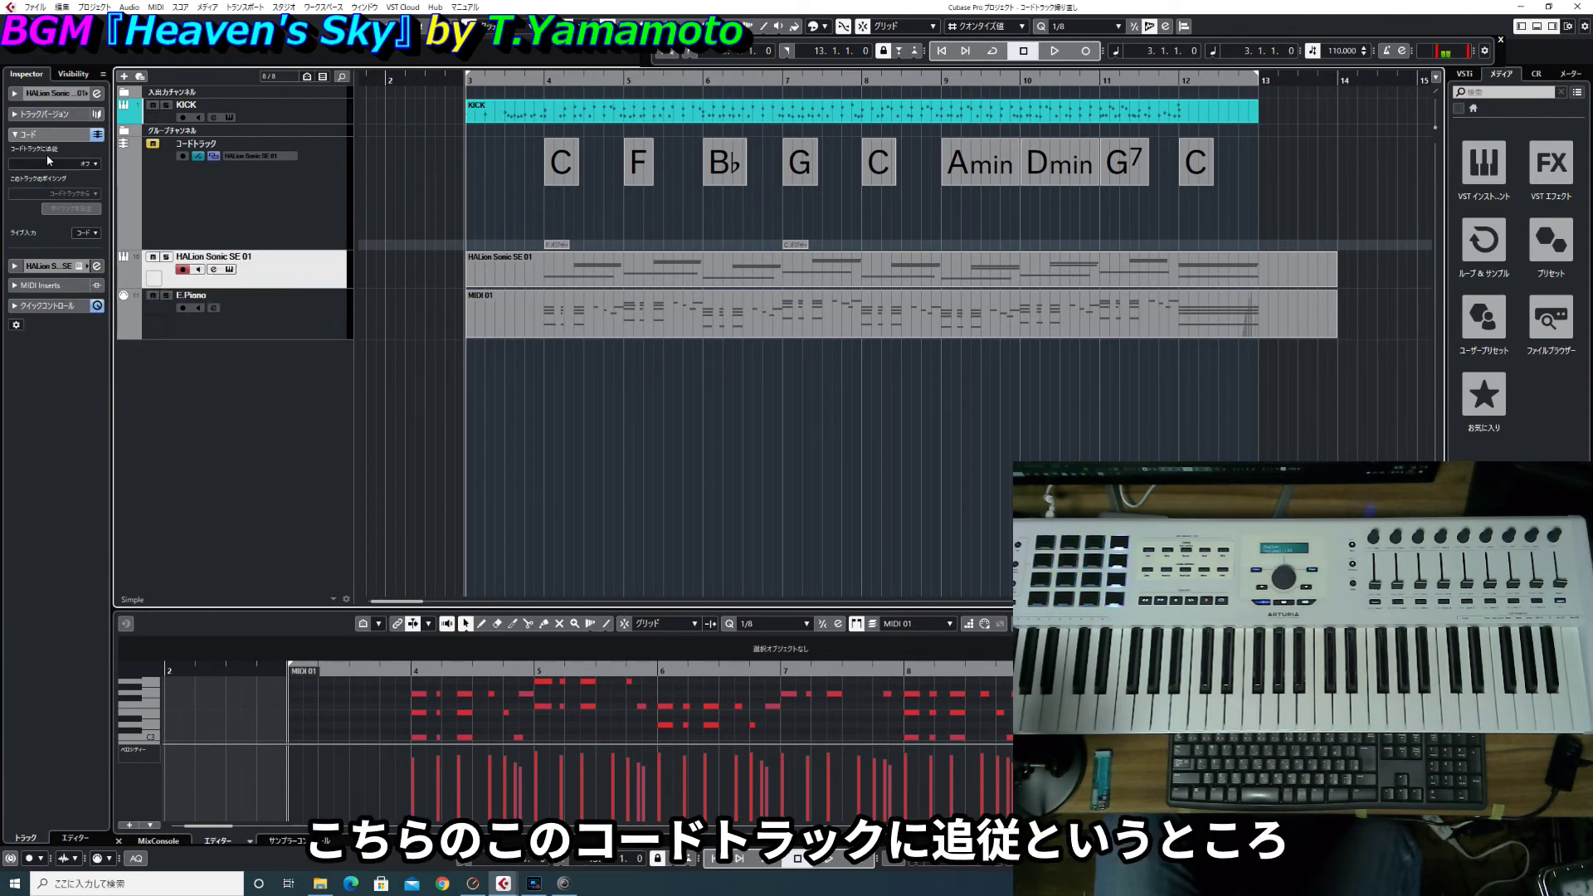
pyautogui.click(82, 164)
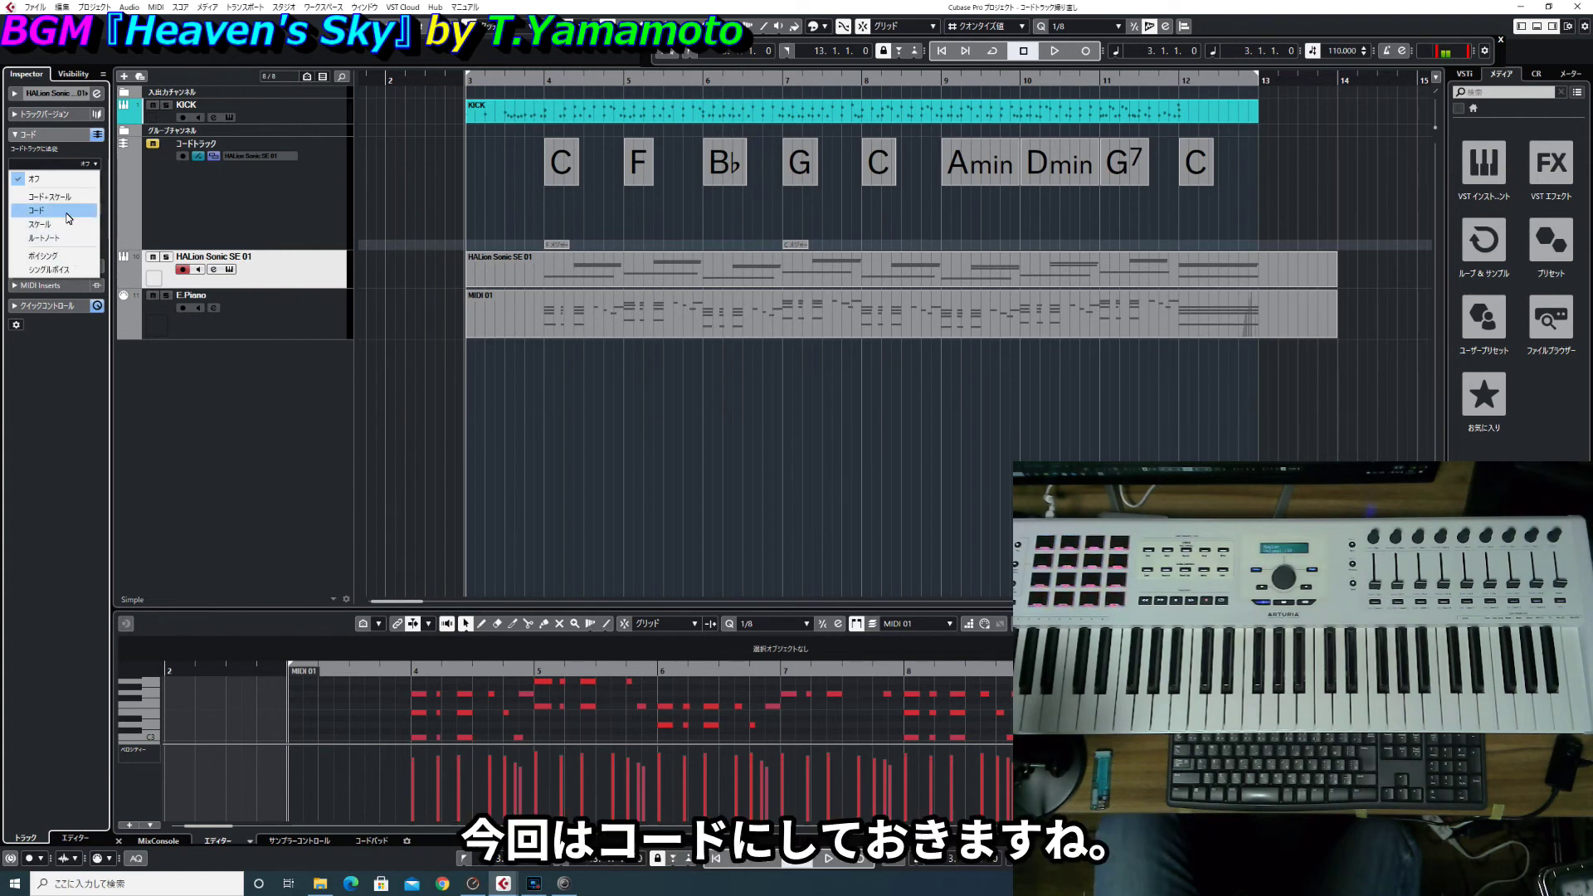
pyautogui.click(70, 212)
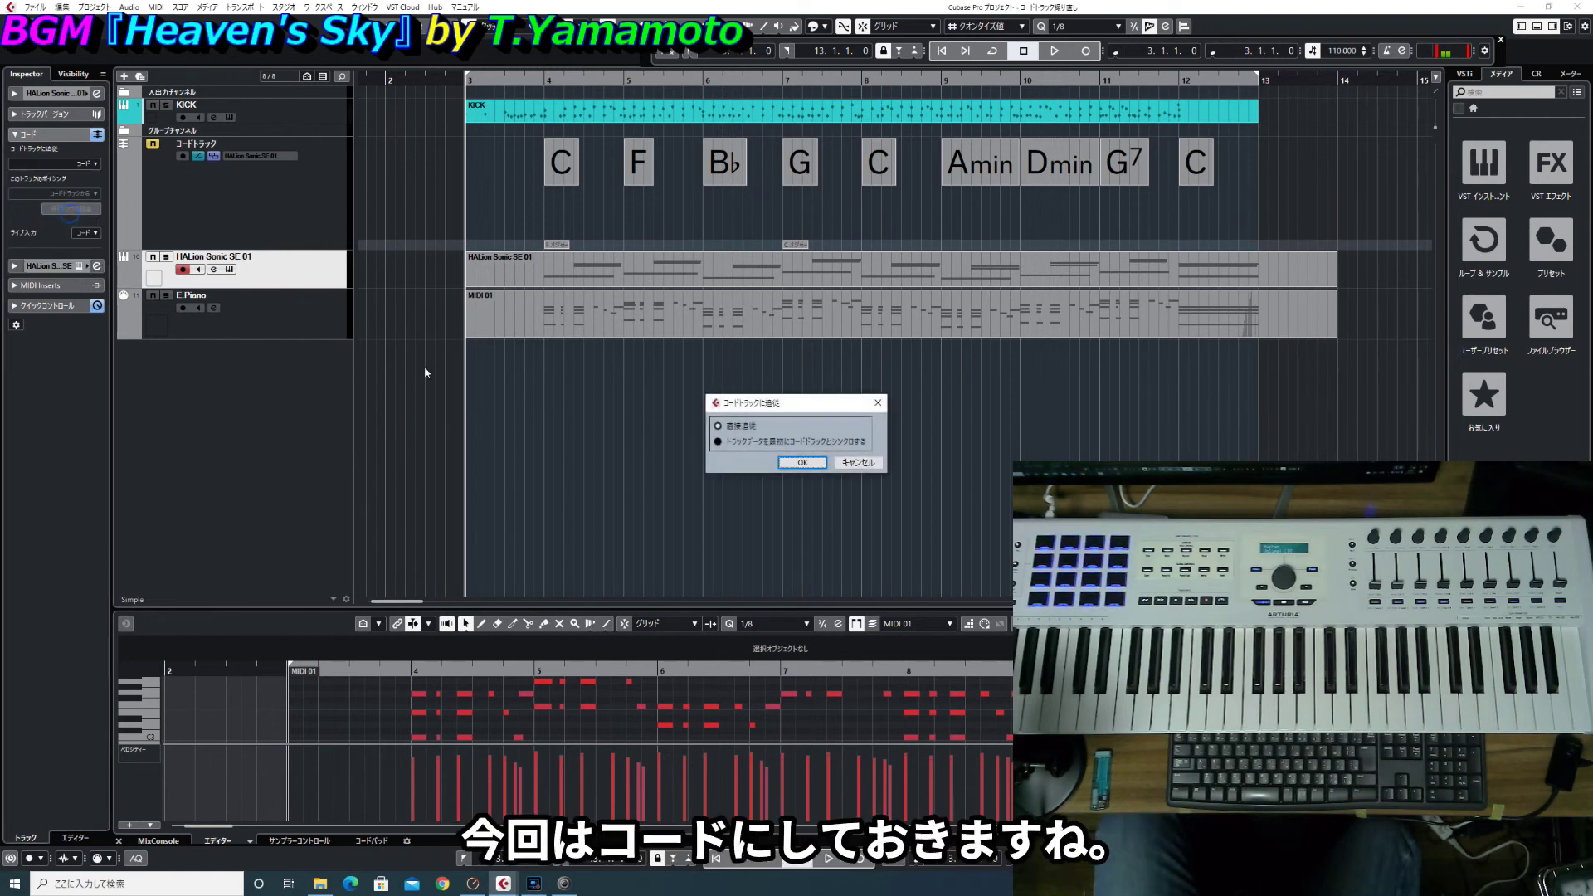
pyautogui.click(800, 463)
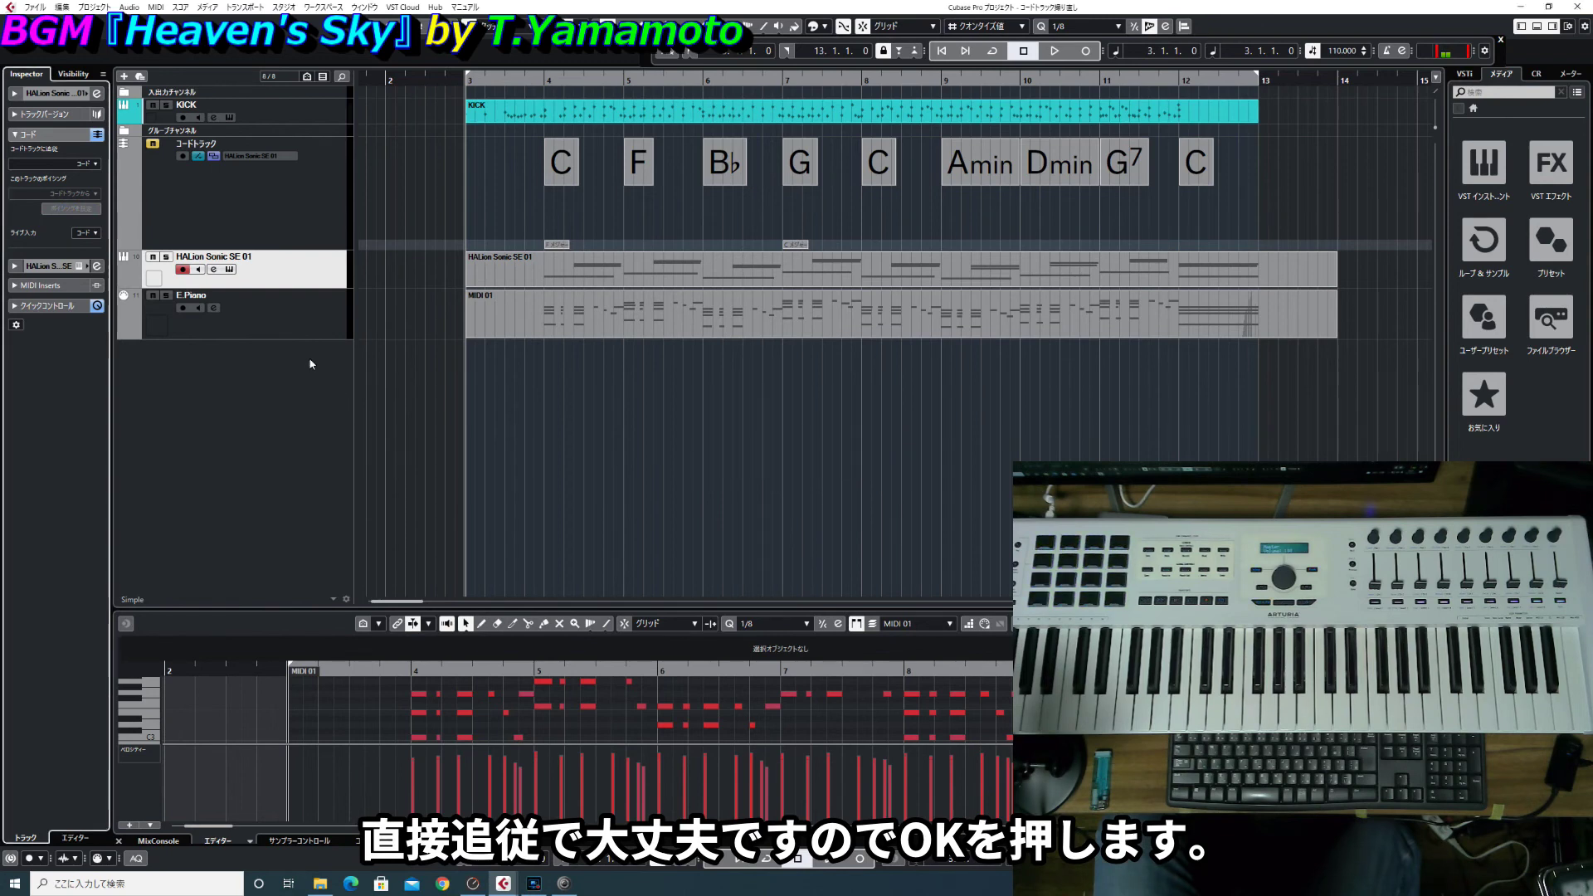
# - Set the E.Piano track to follow the chord track by Chords (コード), using direct follow (直接追従)
pyautogui.click(283, 327)
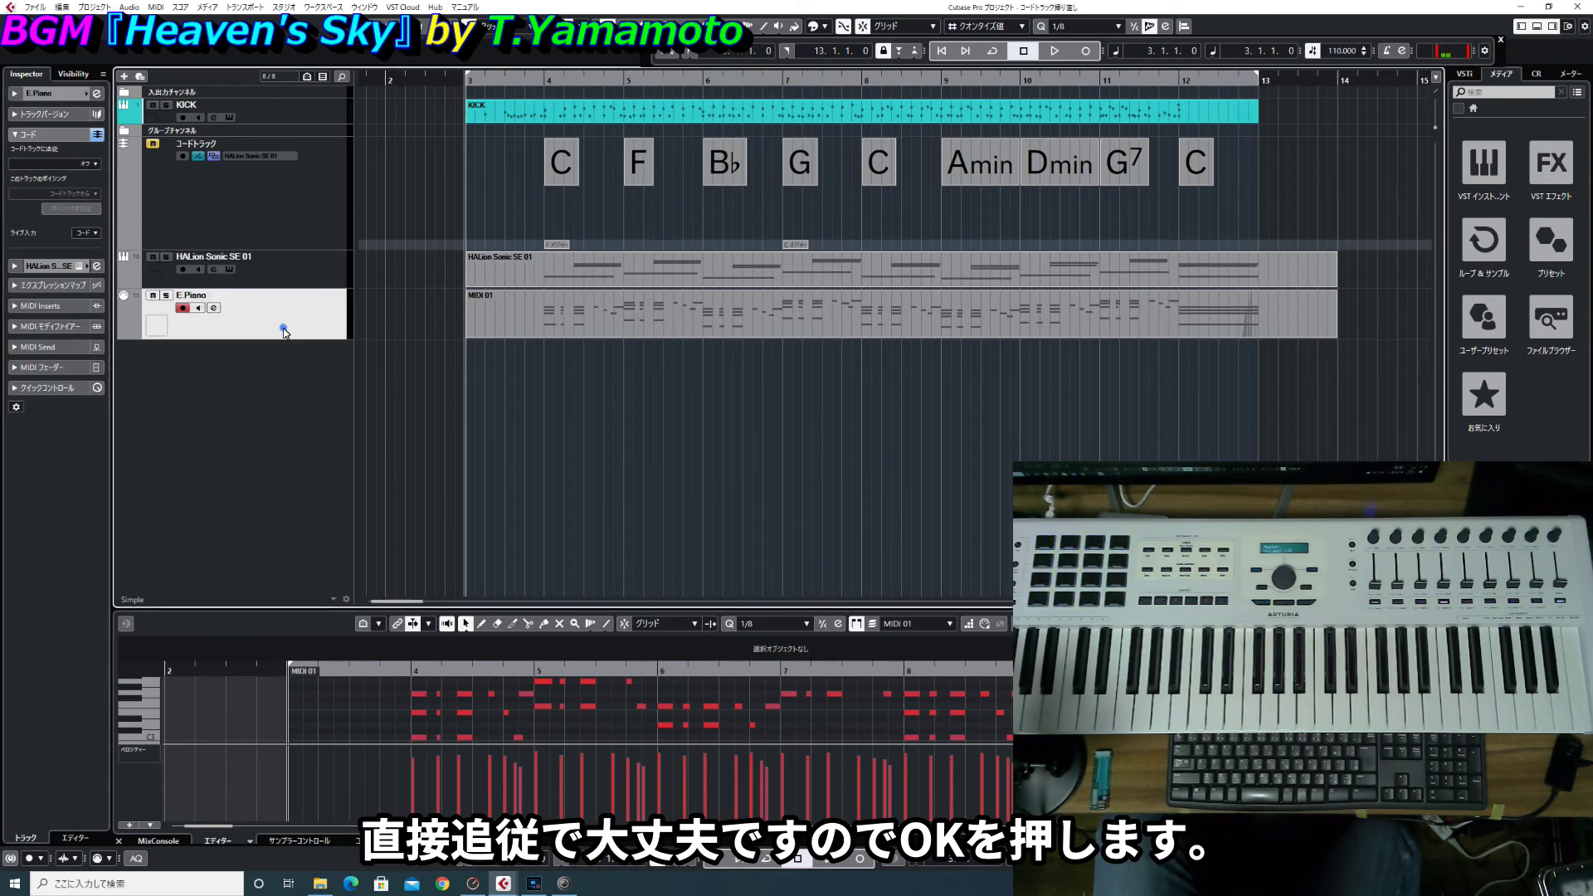
pyautogui.click(80, 164)
pyautogui.click(50, 207)
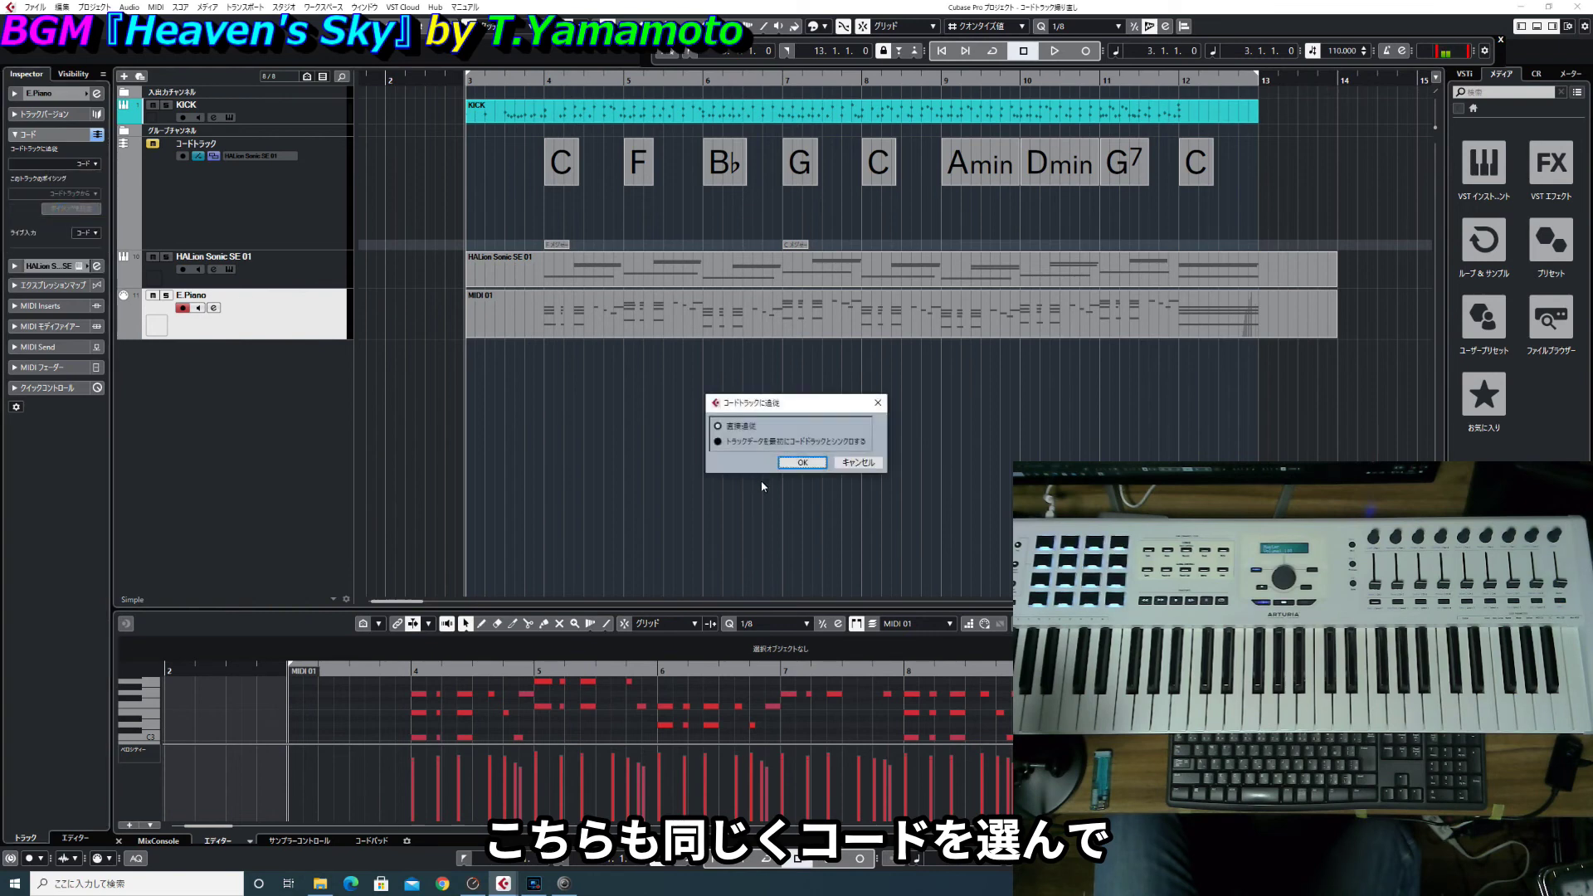
pyautogui.click(795, 463)
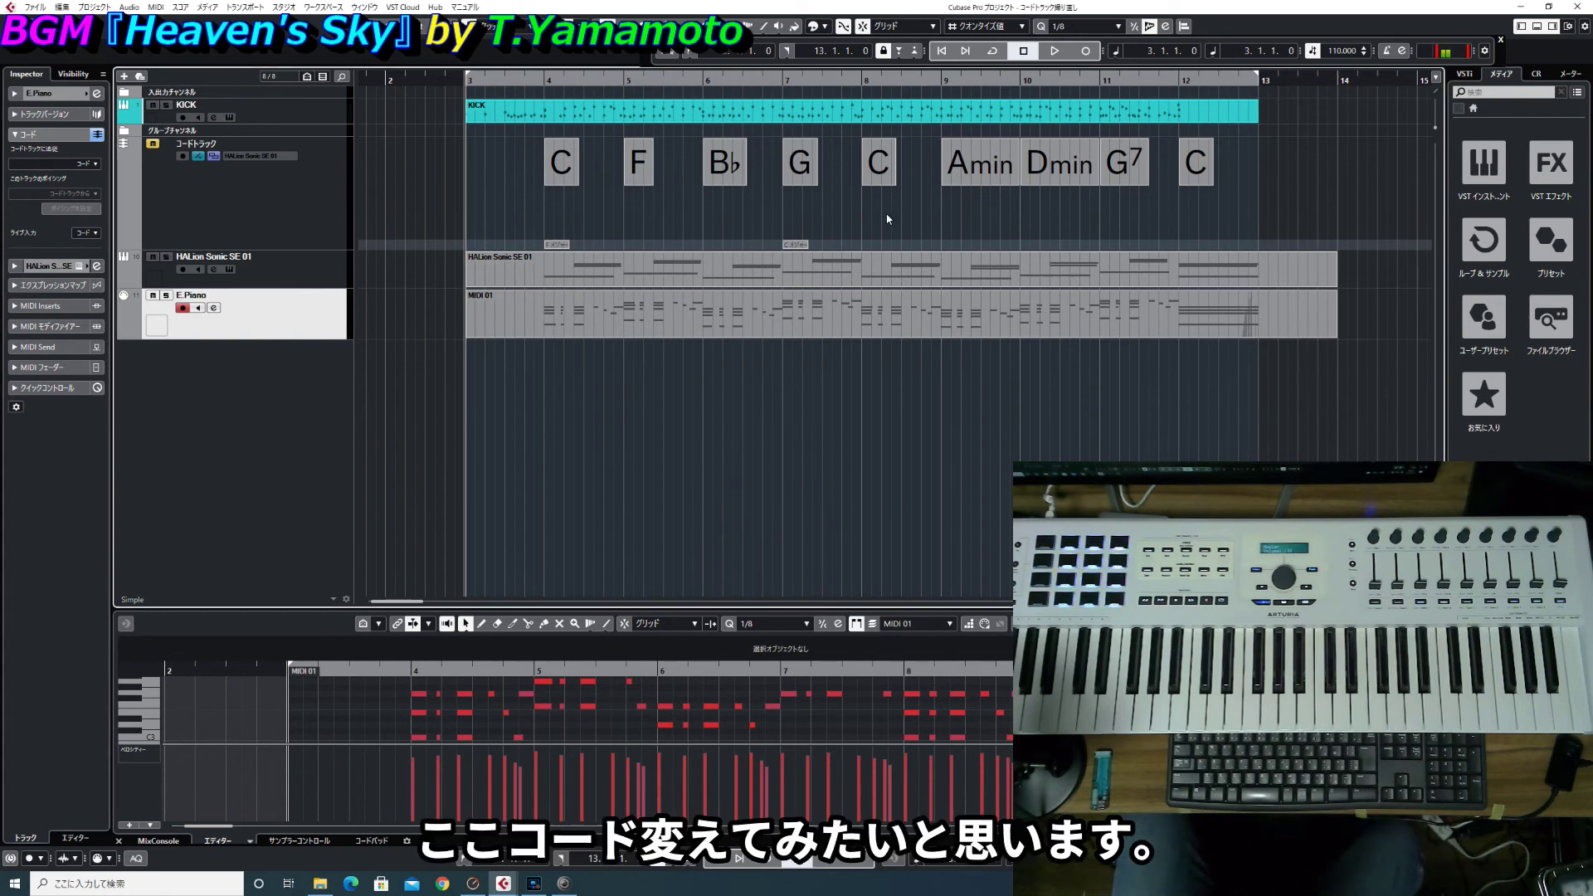
# - Change the bar 8 chord event to E minor
pyautogui.doubleClick(876, 170)
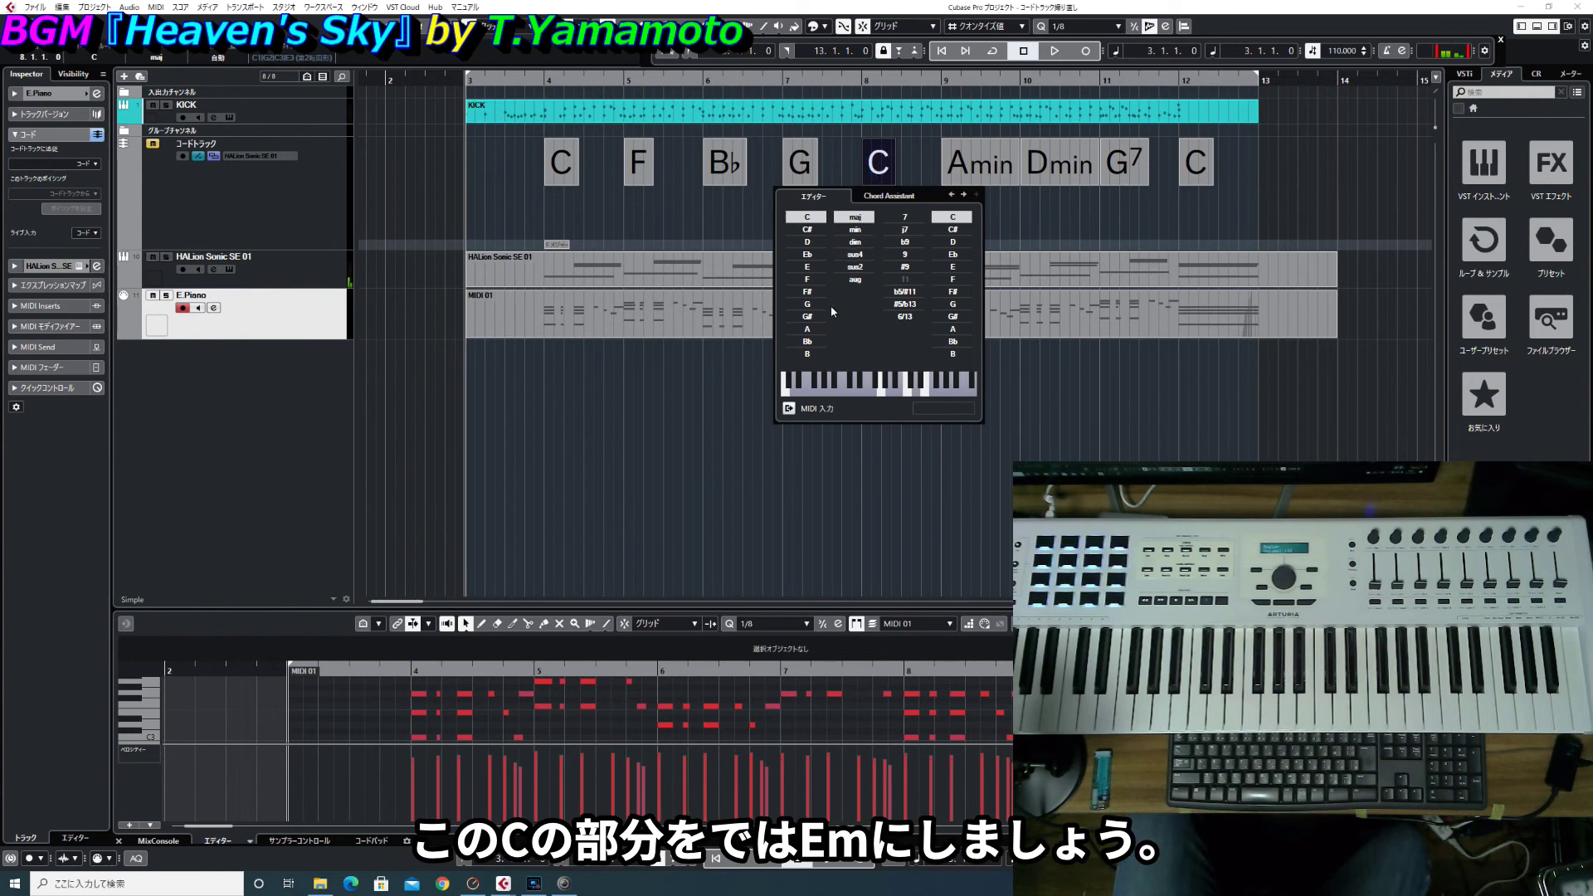
pyautogui.click(807, 267)
pyautogui.click(846, 232)
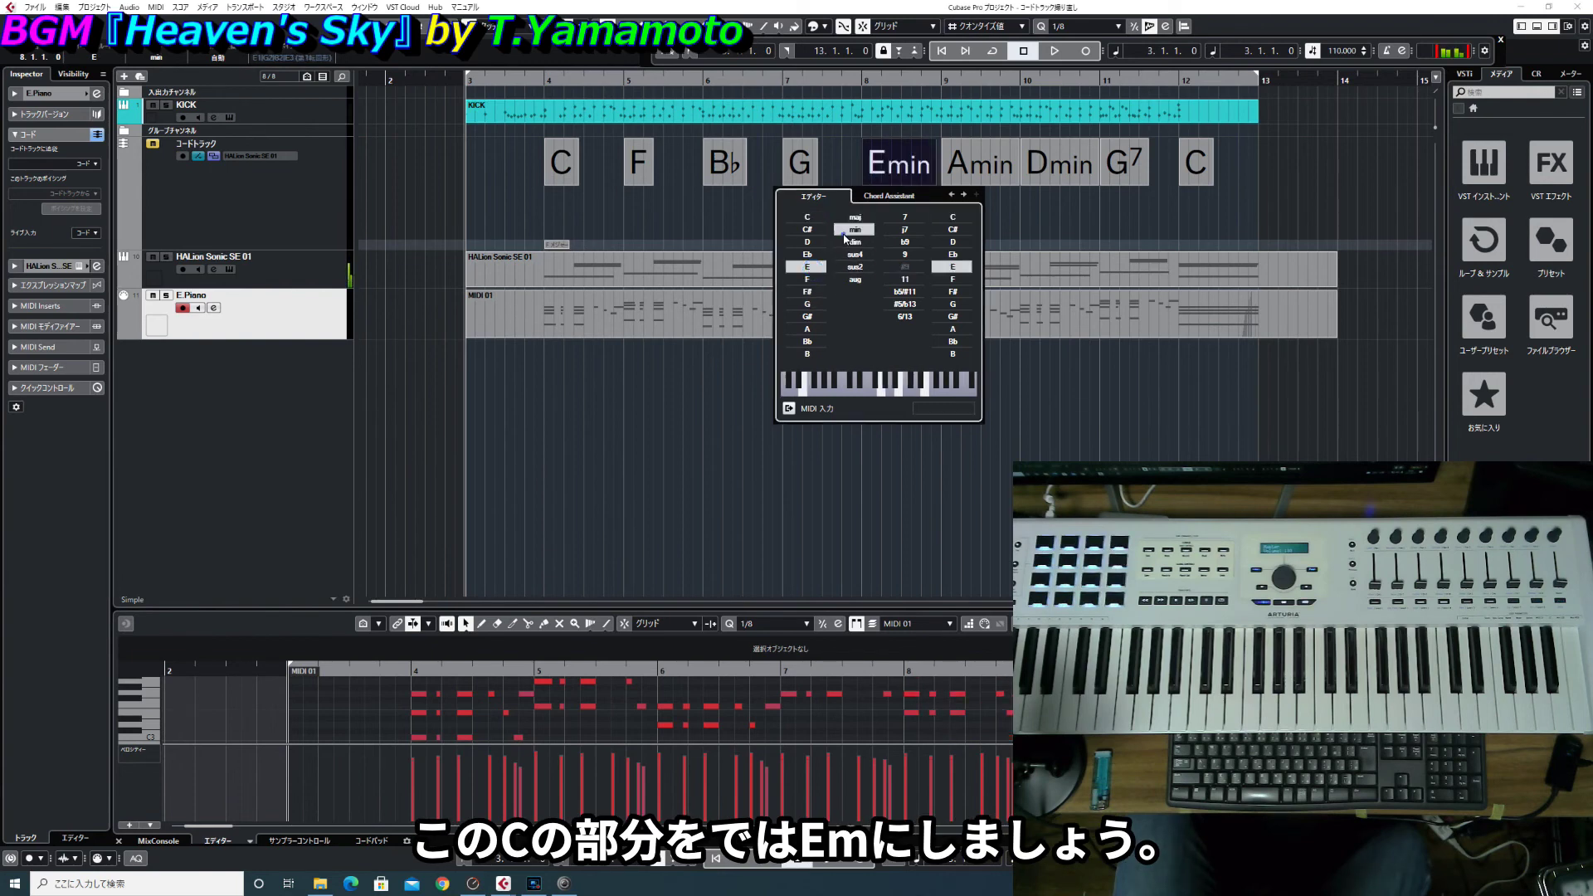
pyautogui.click(1037, 212)
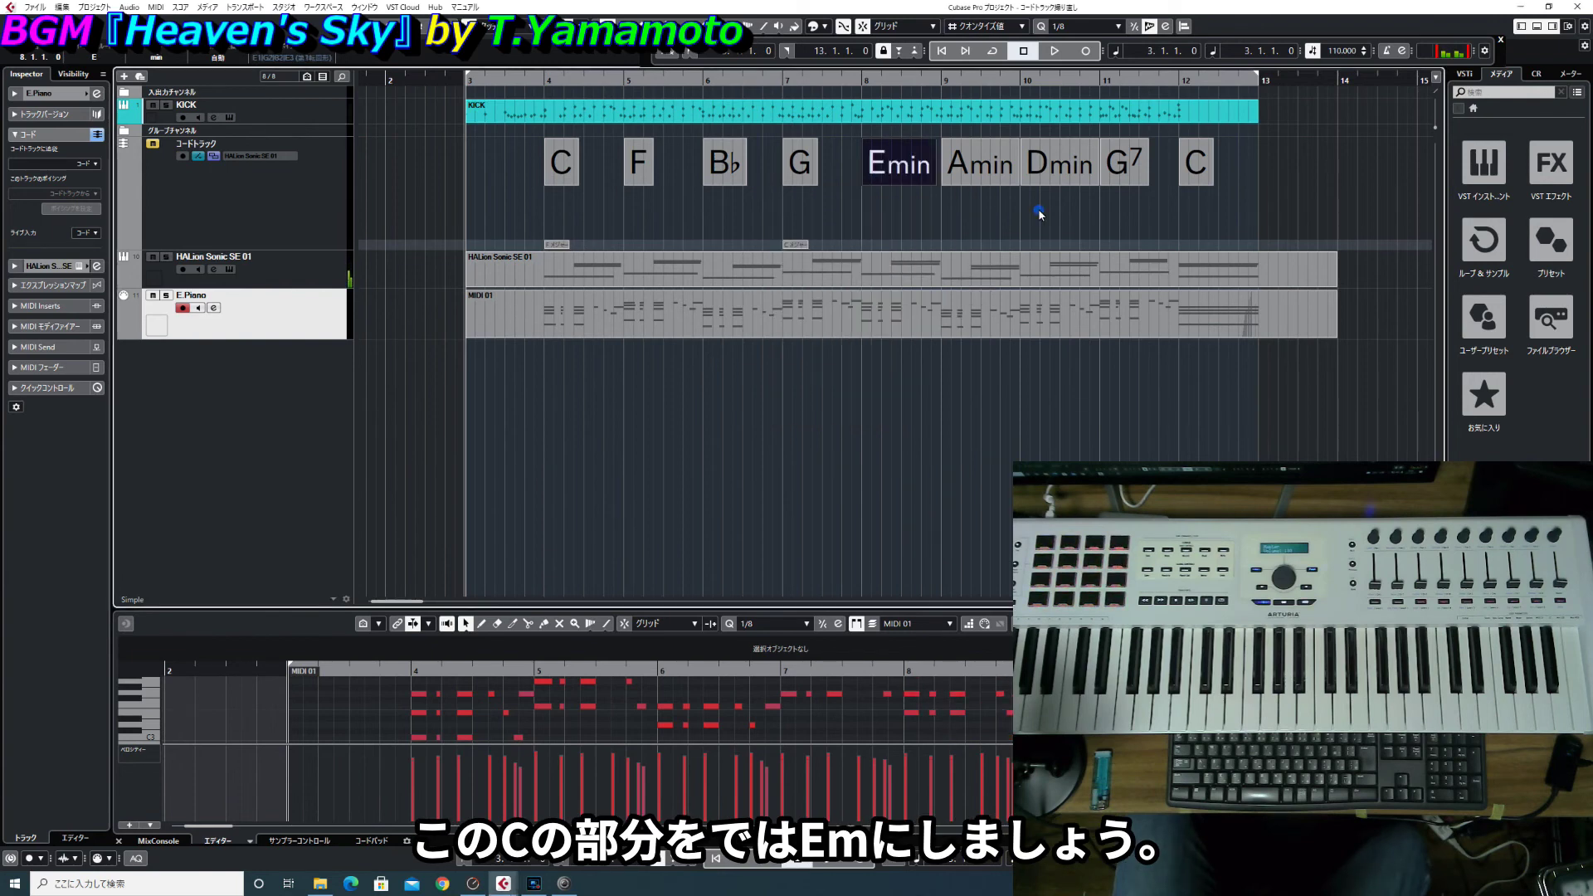
# - Change the bar 9 chord event to A7
pyautogui.doubleClick(989, 170)
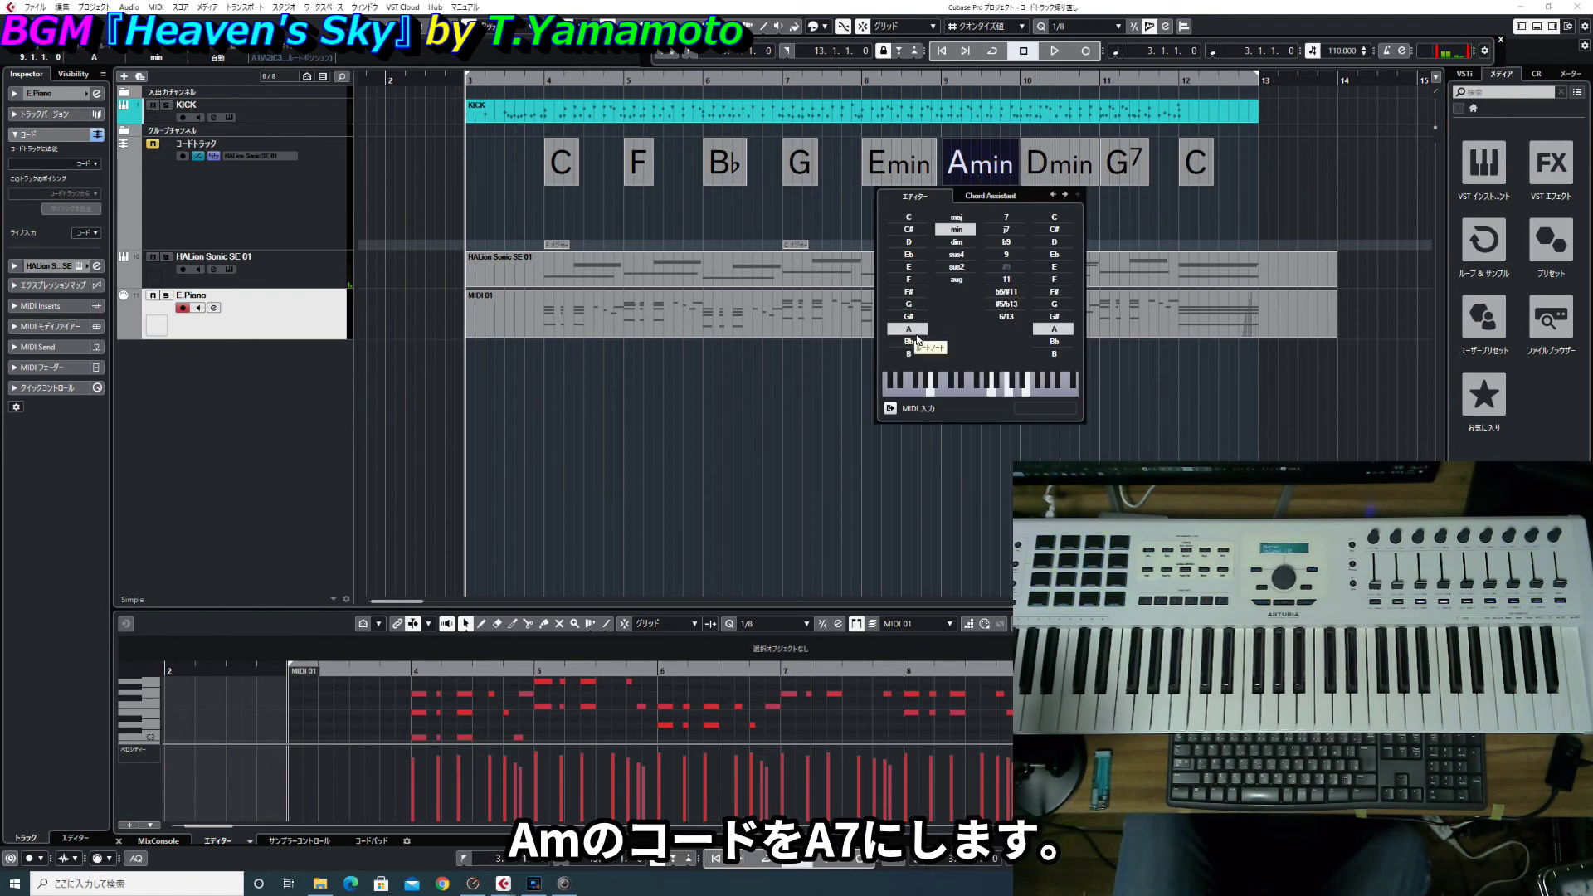
pyautogui.click(956, 229)
pyautogui.click(1006, 216)
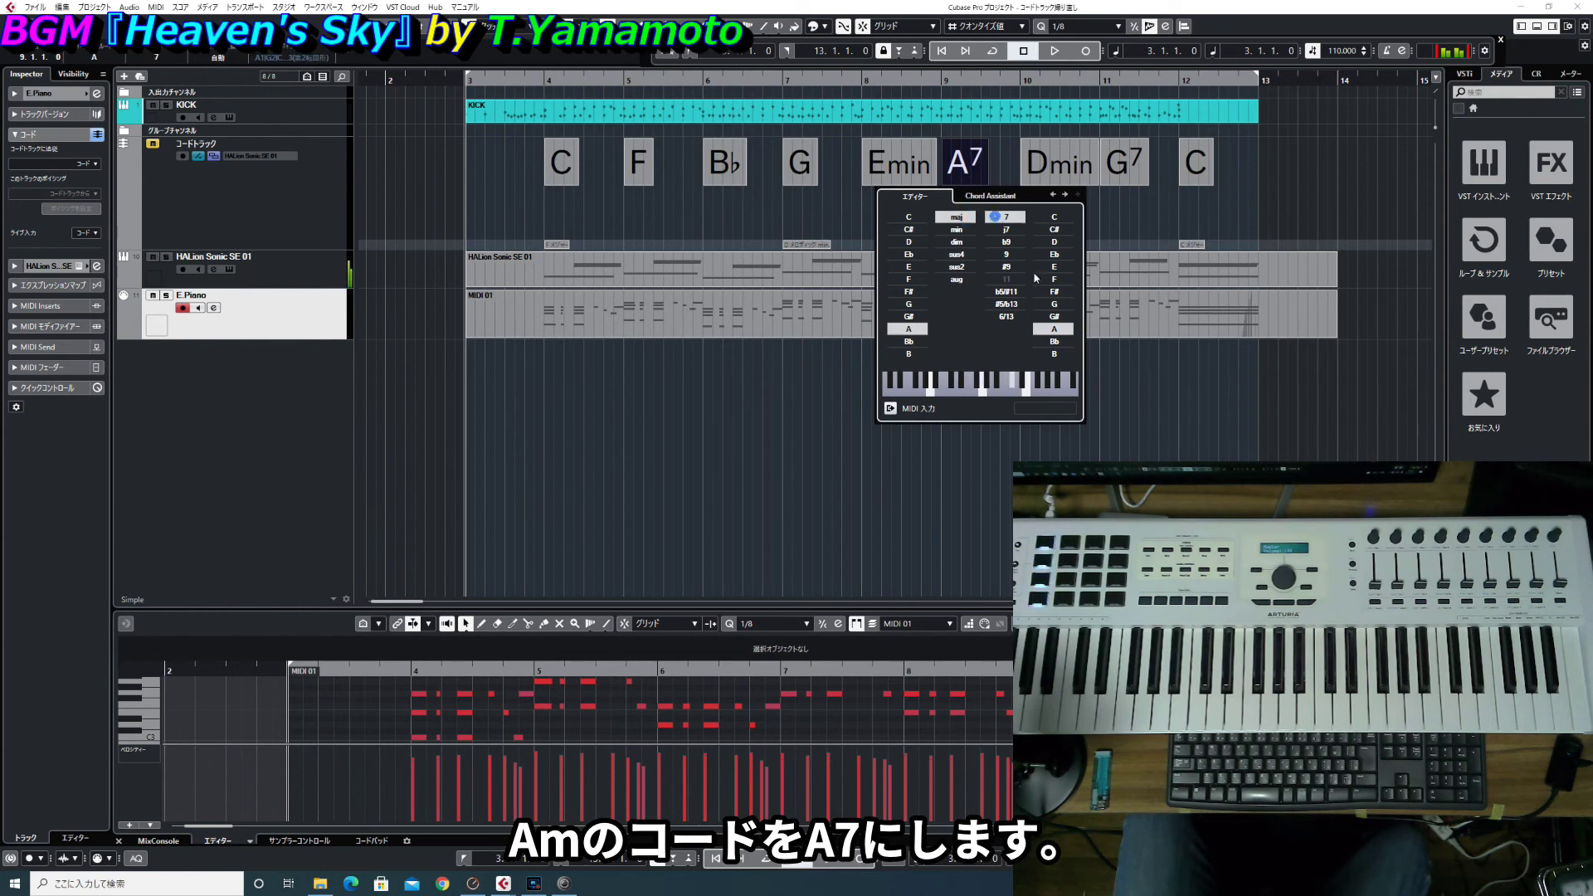
pyautogui.click(1107, 214)
# - Move the G7 chord event to 11.3 and add a B♭ major chord event at the start of bar 11
pyautogui.click(1116, 183)
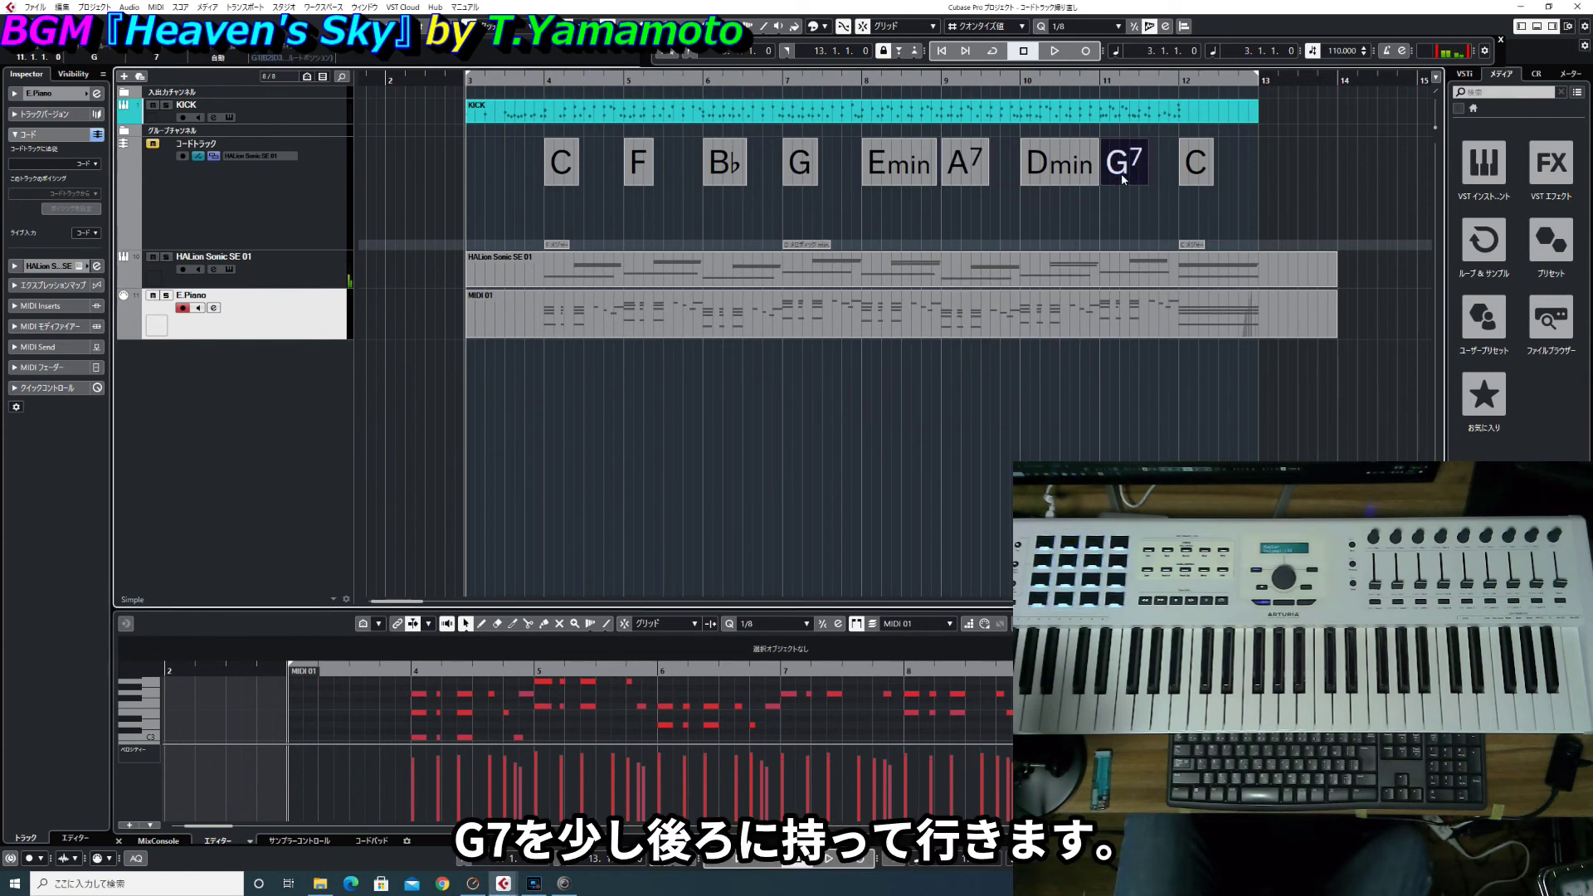
pyautogui.moveTo(1123, 175); pyautogui.dragTo(1161, 179)
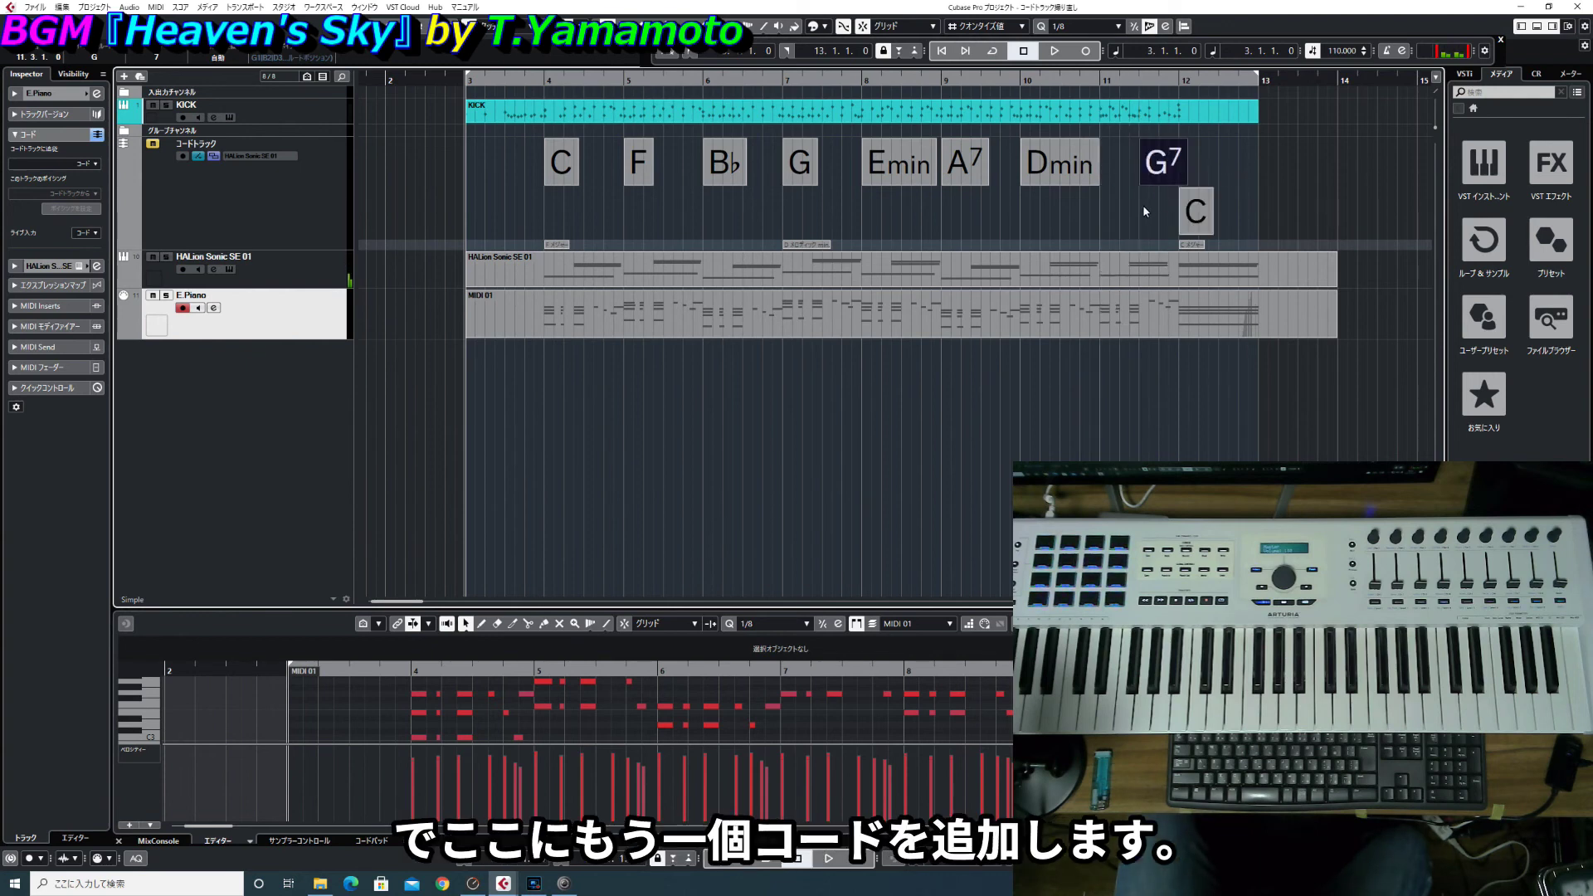
pyautogui.rightClick(1112, 204)
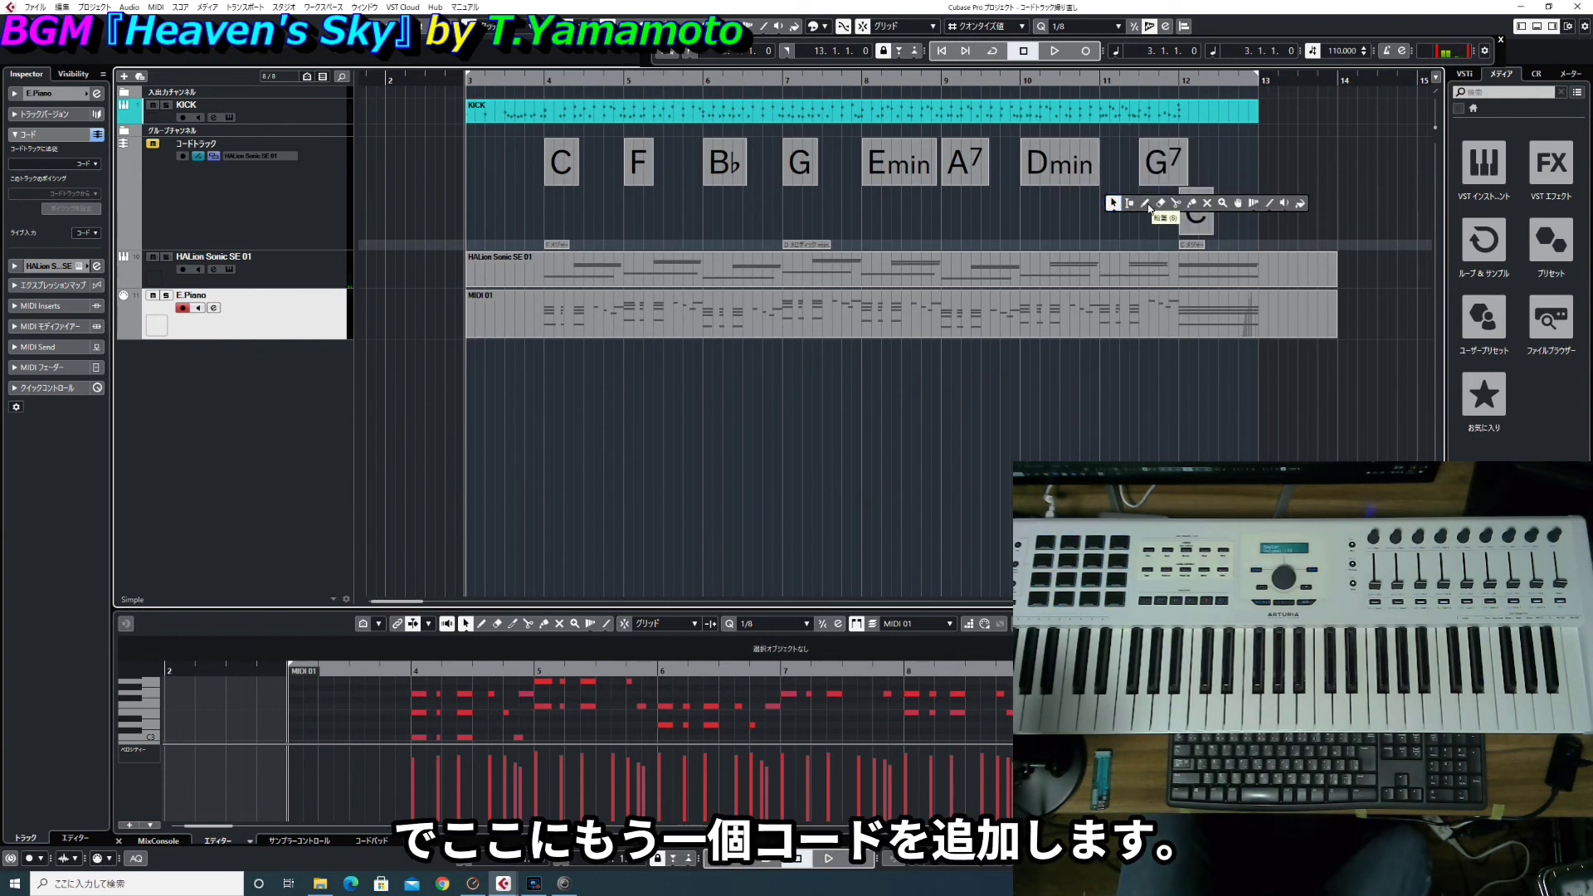
pyautogui.click(1146, 205)
pyautogui.doubleClick(1112, 211)
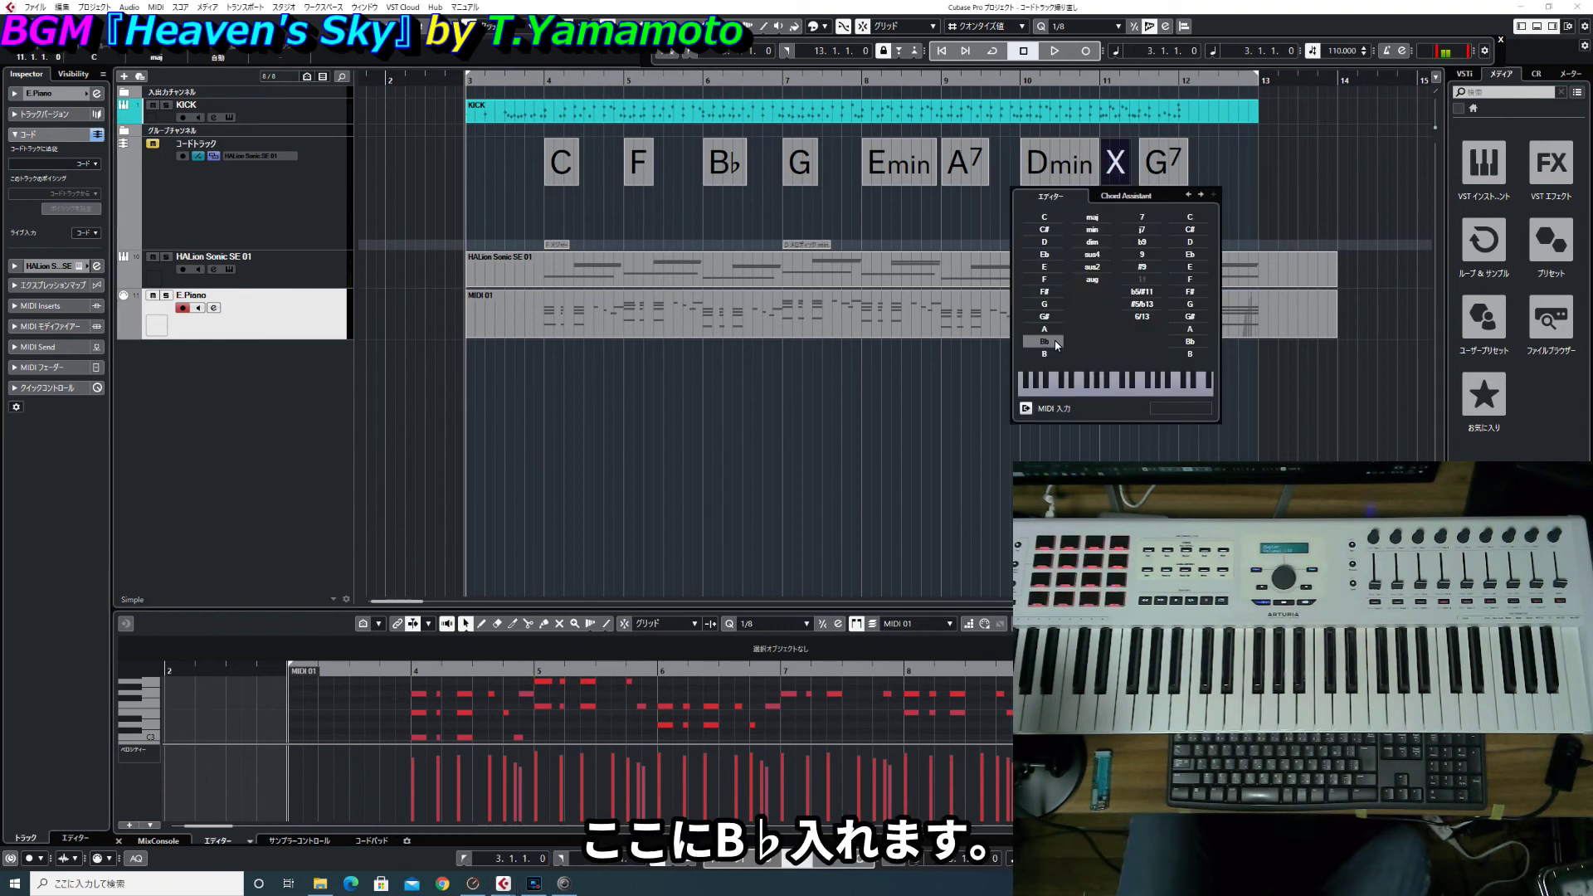
pyautogui.click(1045, 341)
pyautogui.click(1210, 242)
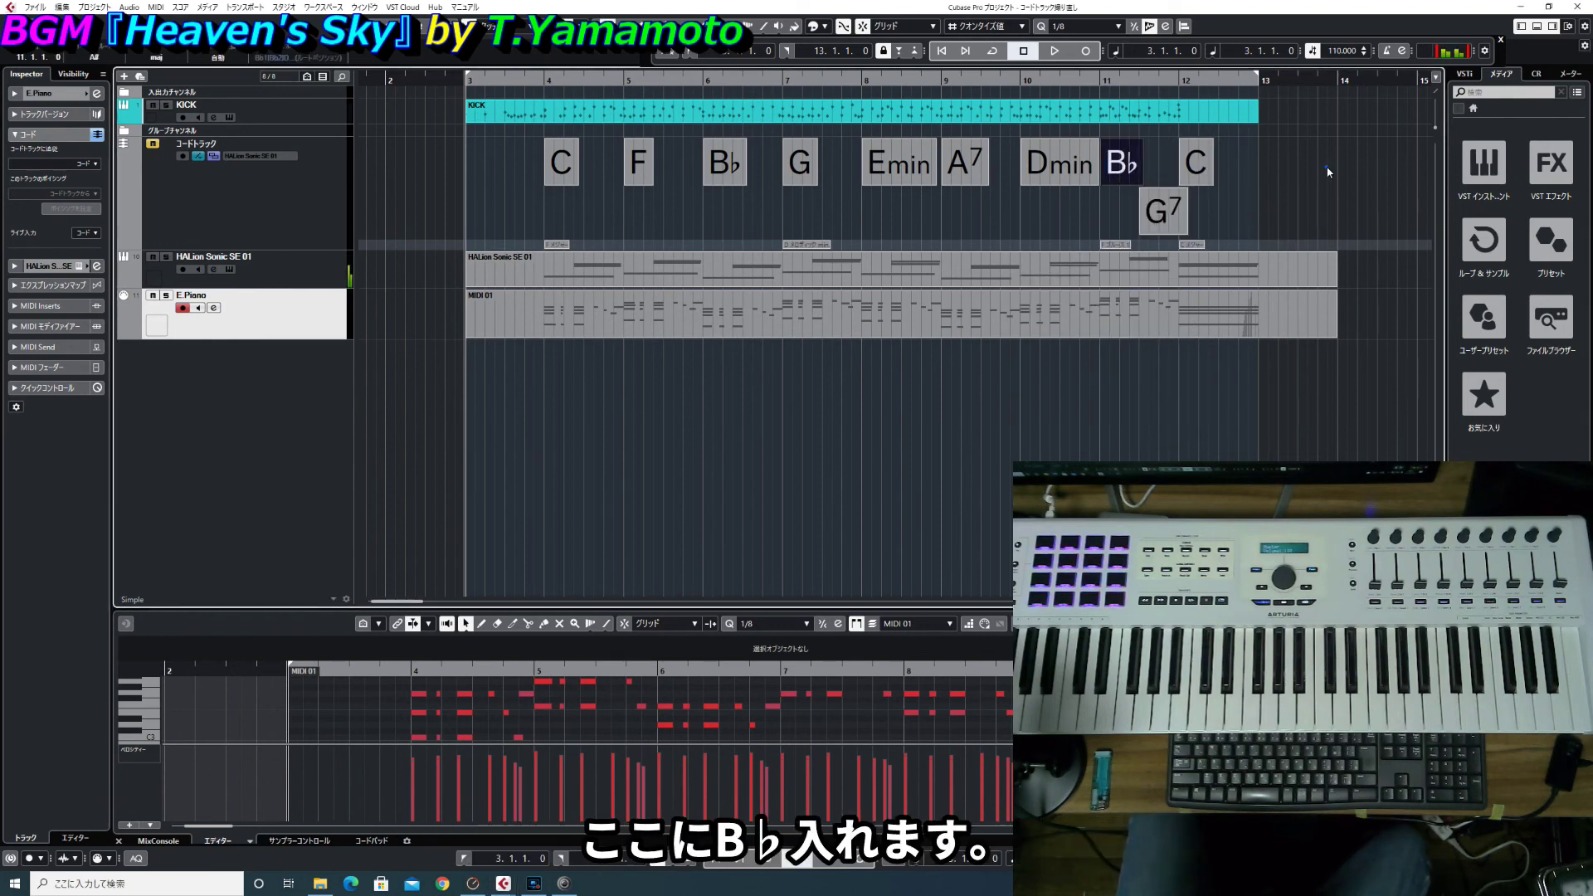
# - Play the project back to audition the HALion Sonic and E.Piano parts following the revised chords, and stop playback
pyautogui.click(1210, 242)
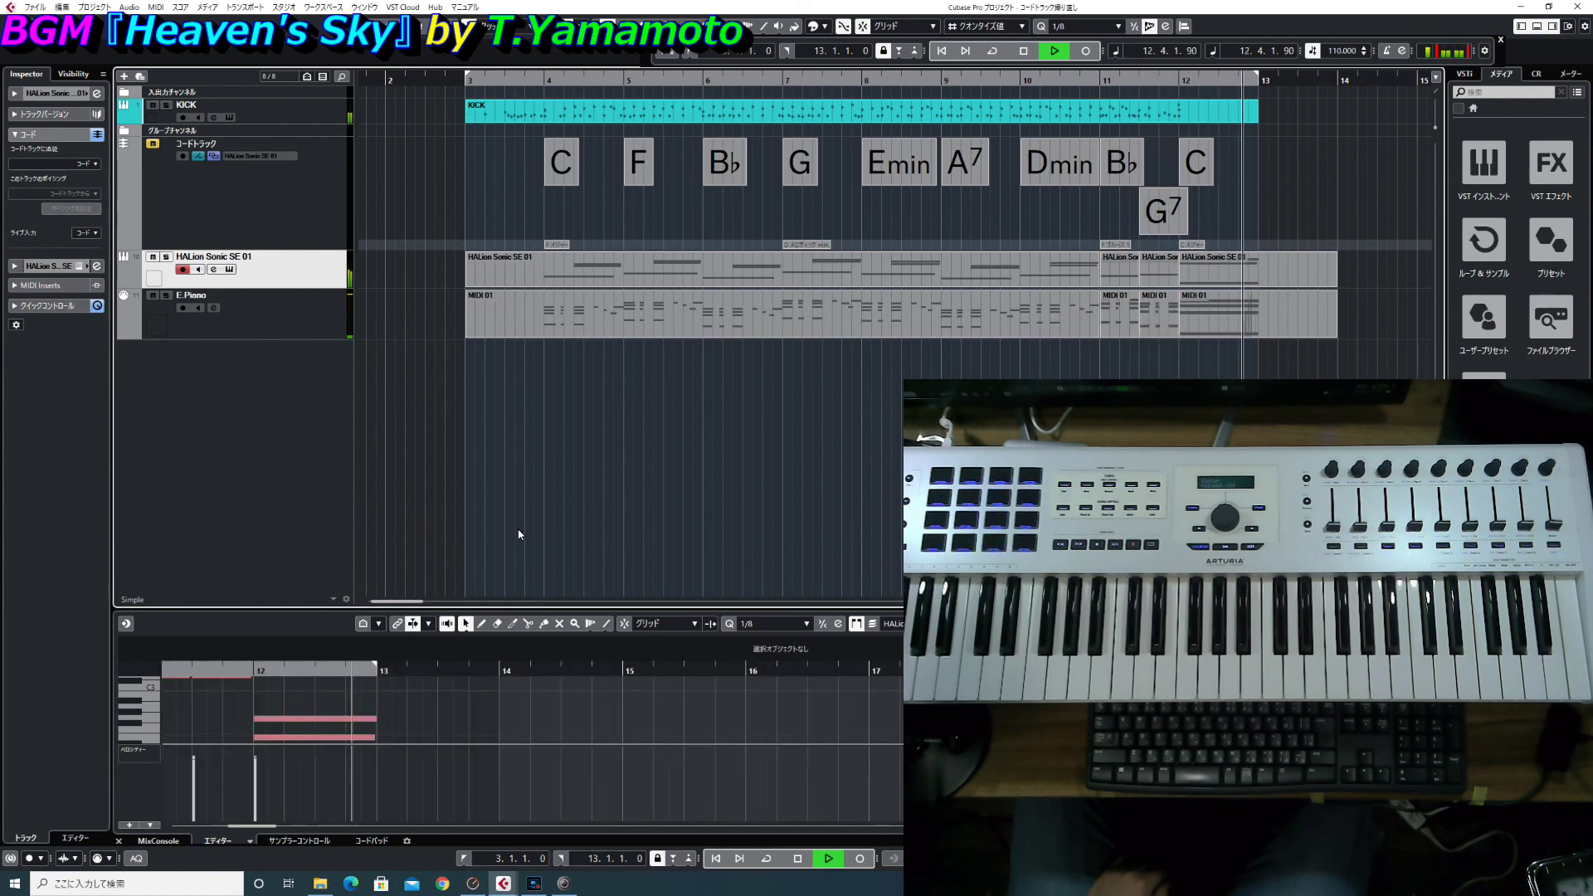
pyautogui.press('space')
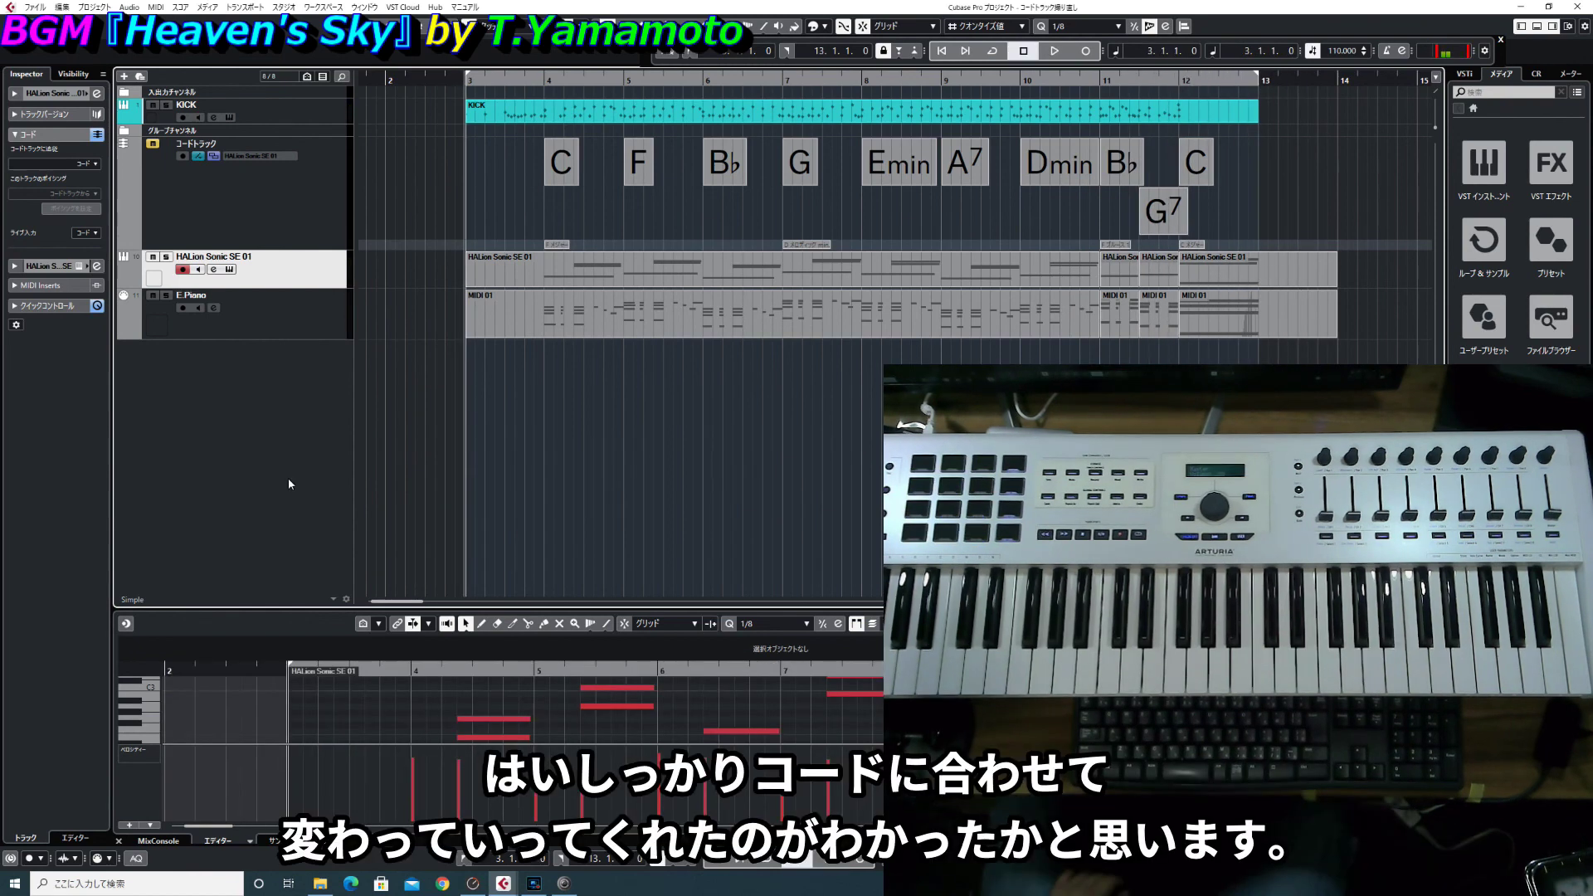